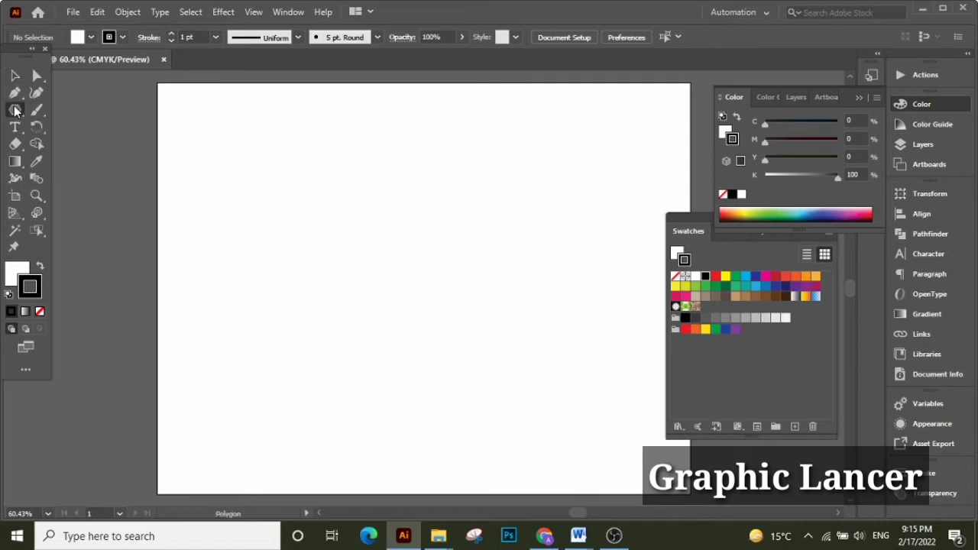
# Draw a rectangle about 114 mm wide and 108 mm high on the artboard's left half and place a duplicate beside it.
pyautogui.moveTo(208, 155)
pyautogui.mouseDown()
pyautogui.moveTo(297, 375)
pyautogui.moveTo(273, 303)
pyautogui.mouseUp()
pyautogui.hotkey('ctrl', 'z')
pyautogui.moveTo(17, 111); pyautogui.dragTo(76, 110)
pyautogui.moveTo(219, 170)
pyautogui.mouseDown()
pyautogui.moveTo(337, 336)
pyautogui.moveTo(431, 356)
pyautogui.moveTo(447, 380)
pyautogui.moveTo(450, 437)
pyautogui.moveTo(470, 410)
pyautogui.moveTo(432, 362)
pyautogui.moveTo(436, 376)
pyautogui.mouseUp()
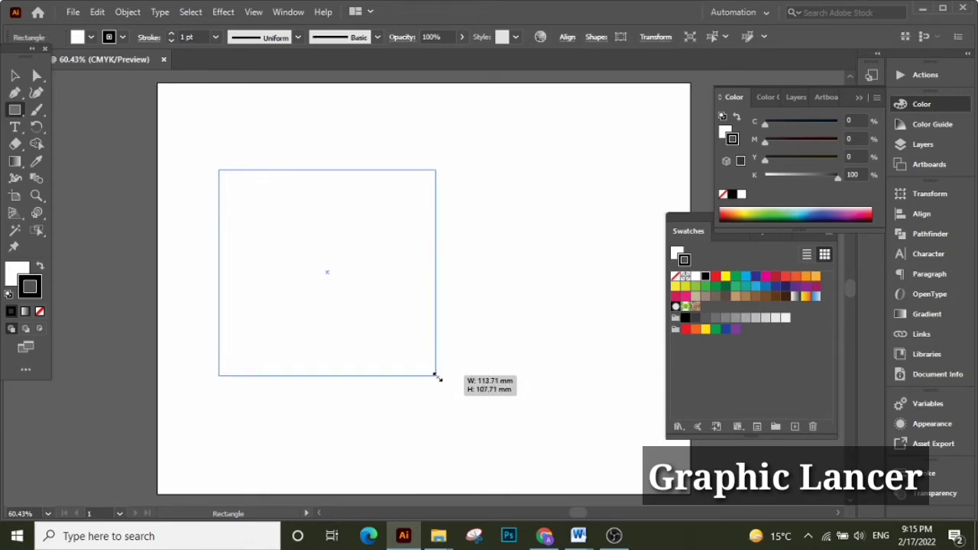
pyautogui.click(15, 75)
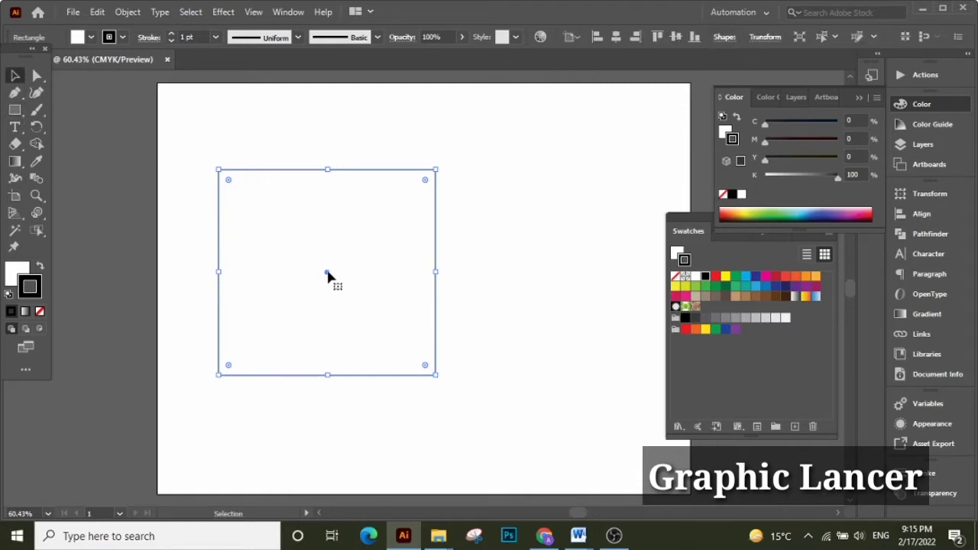
pyautogui.moveTo(326, 272); pyautogui.dragTo(547, 281)
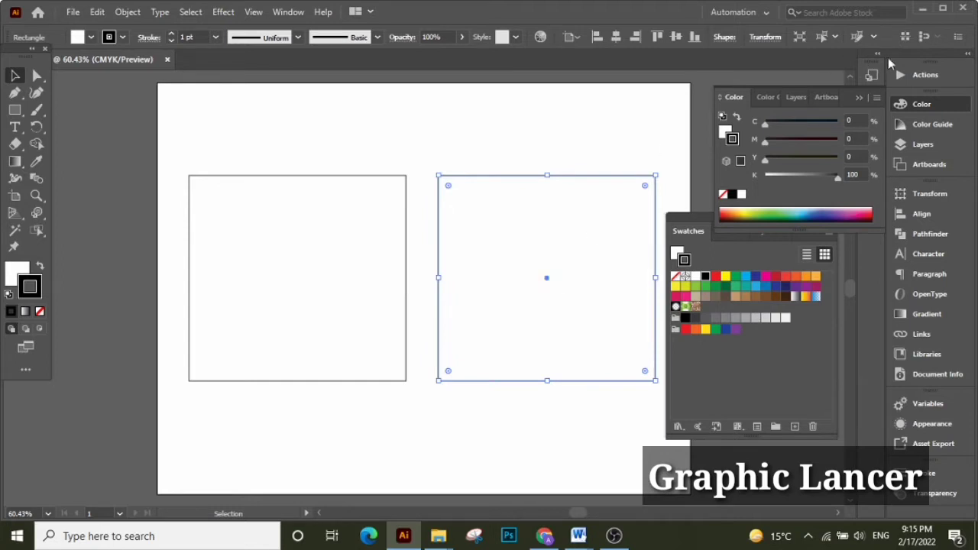
pyautogui.click(922, 10)
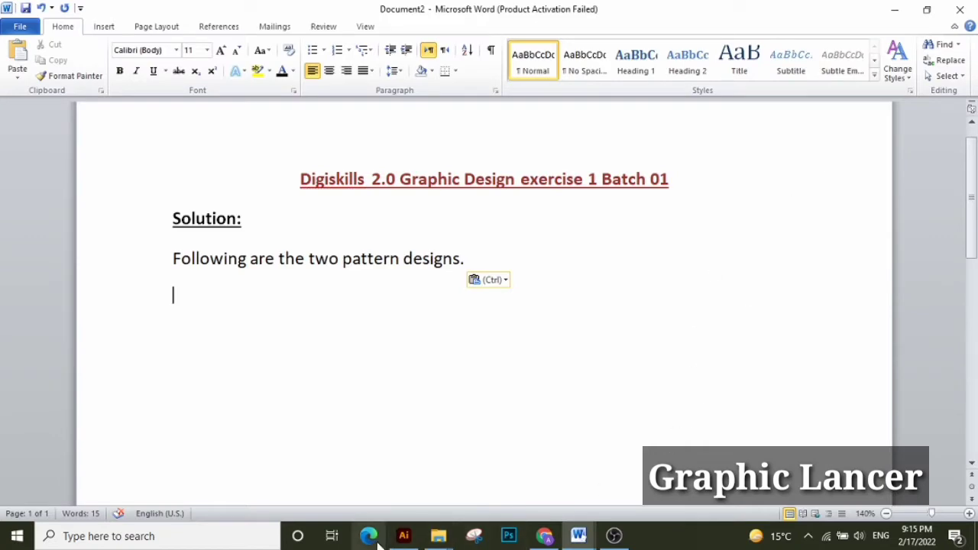
pyautogui.moveTo(404, 535)
pyautogui.click(405, 492)
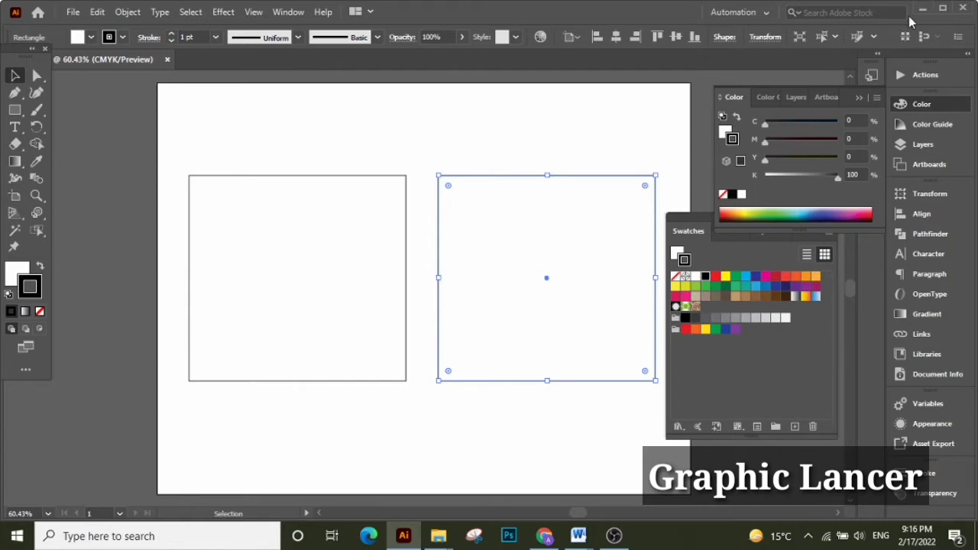
# Set the stroke weight of both rectangles to 2 pt.
pyautogui.keyDown('shift'); pyautogui.click(225, 176); pyautogui.keyUp('shift')
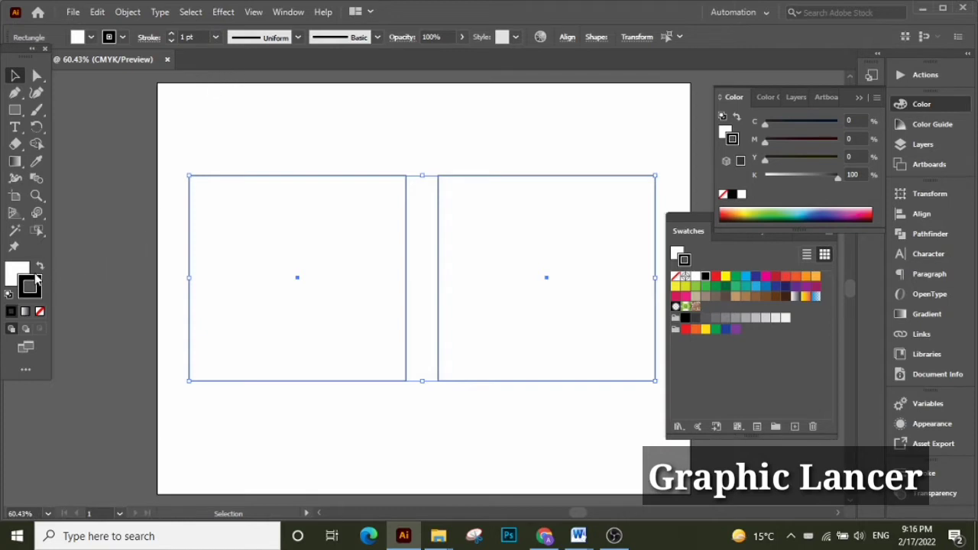
pyautogui.click(216, 36)
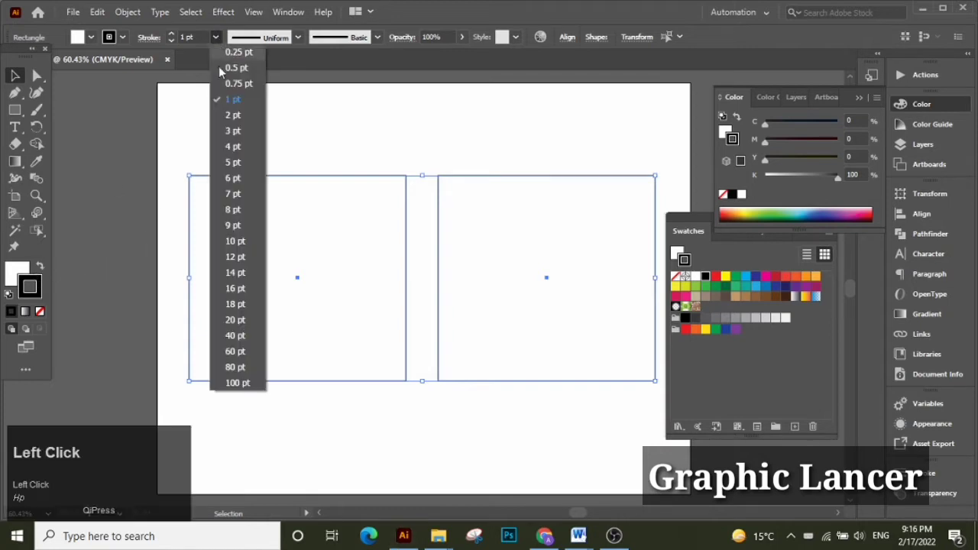
pyautogui.click(231, 114)
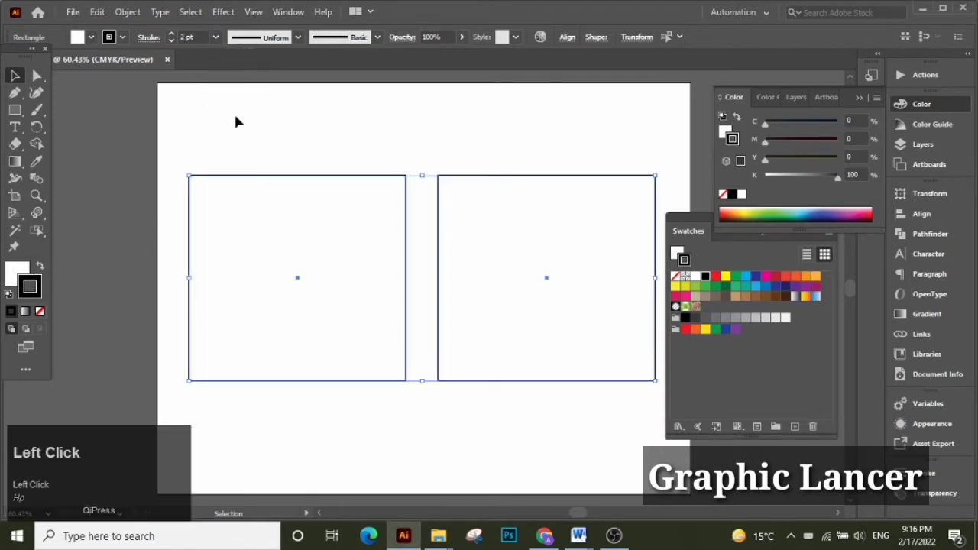
pyautogui.click(235, 118)
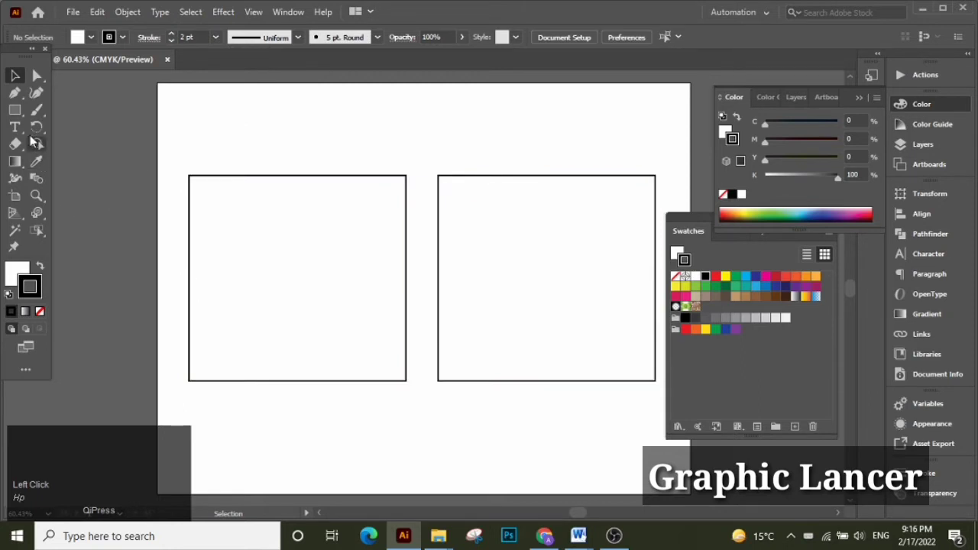
# Draw a hexagon with a radius of about 9.6 mm inside the left rectangle's upper-left corner and rotate it to have a flat top.
pyautogui.rightClick(15, 110)
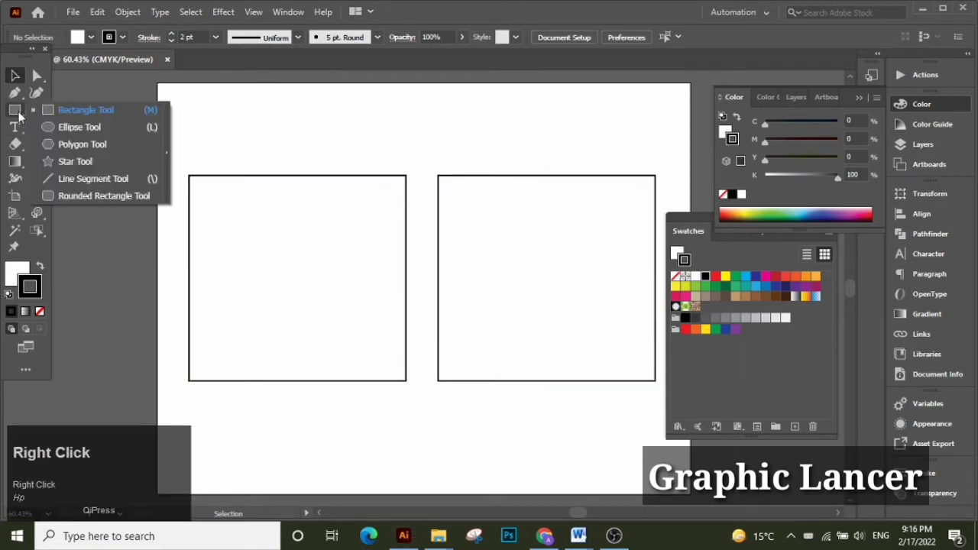
pyautogui.click(63, 144)
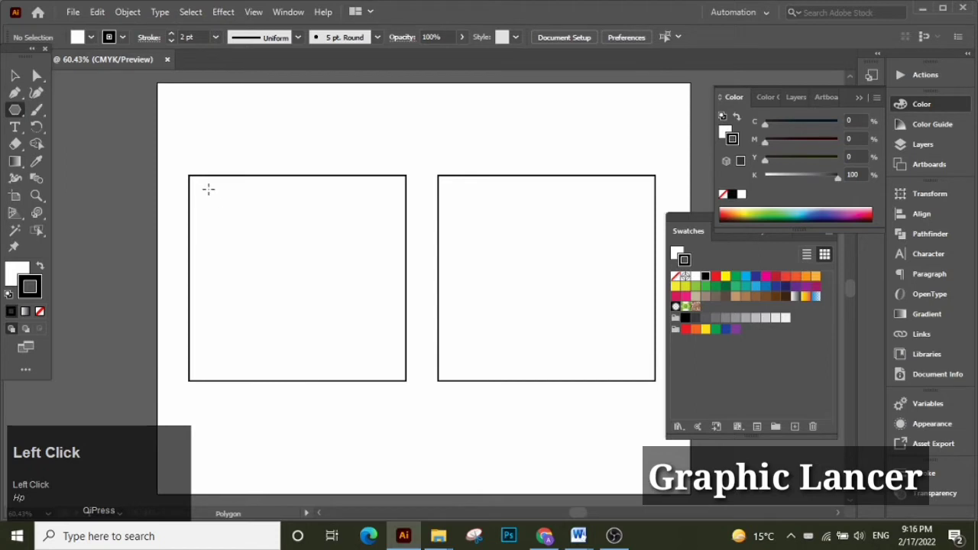
pyautogui.moveTo(211, 190); pyautogui.dragTo(226, 201)
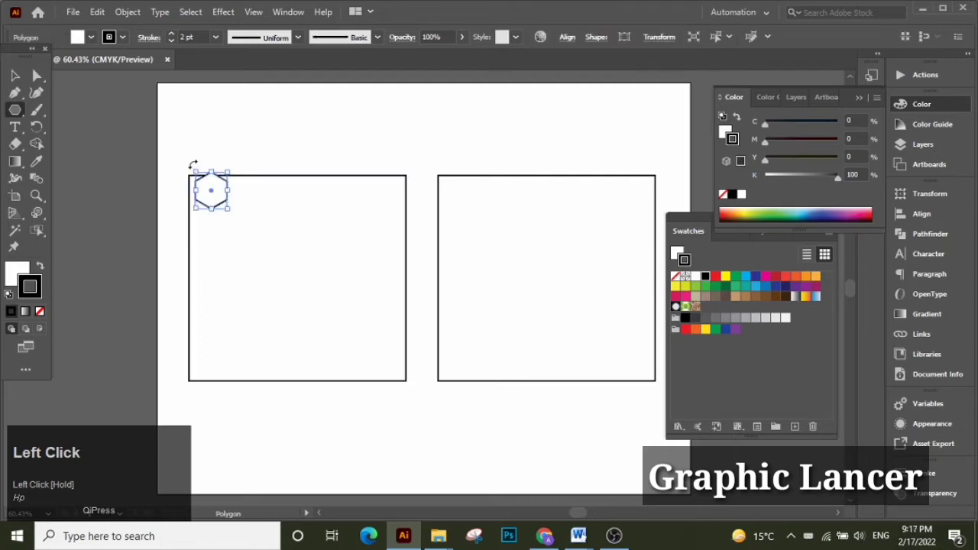
pyautogui.moveTo(193, 164); pyautogui.dragTo(200, 201)
pyautogui.moveTo(234, 169); pyautogui.dragTo(189, 170)
pyautogui.press('Down')
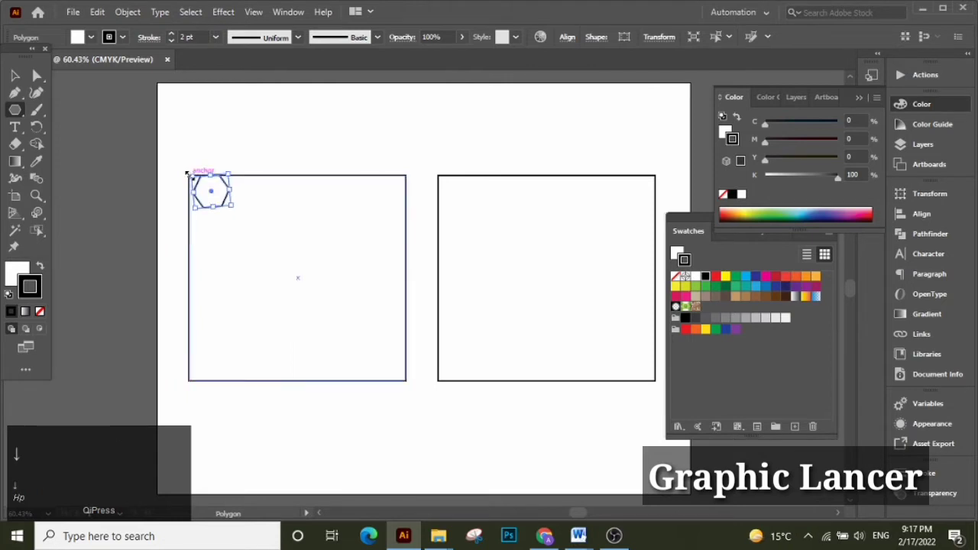
pyautogui.click(233, 173)
pyautogui.moveTo(233, 172); pyautogui.dragTo(234, 175)
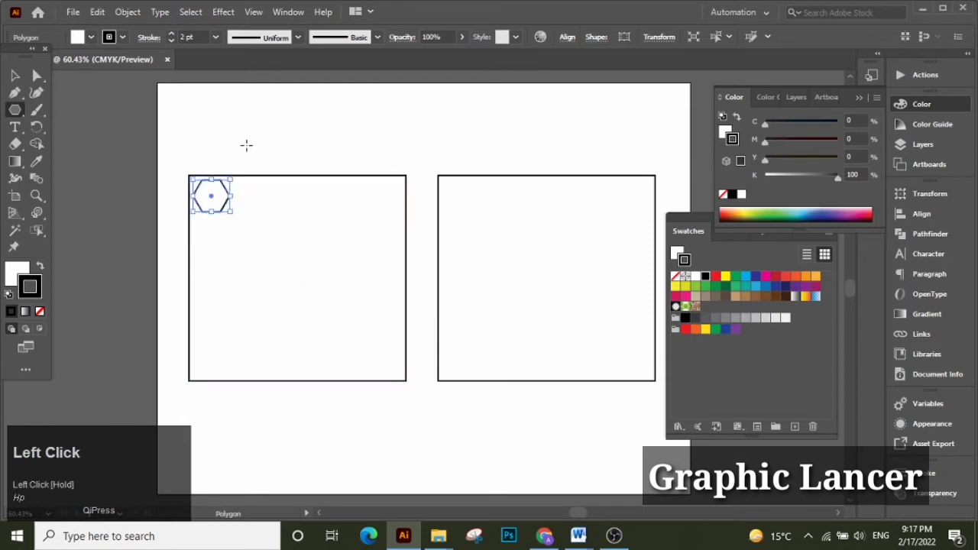
# Fine-tune the small hexagon's rotation so that its upper and lower edges are level.
pyautogui.click(203, 138)
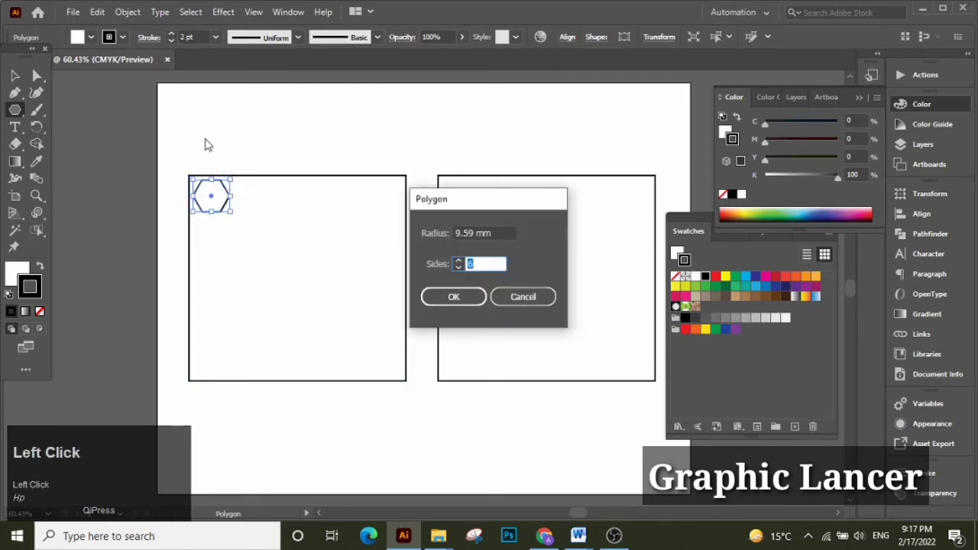
pyautogui.click(518, 295)
pyautogui.click(14, 76)
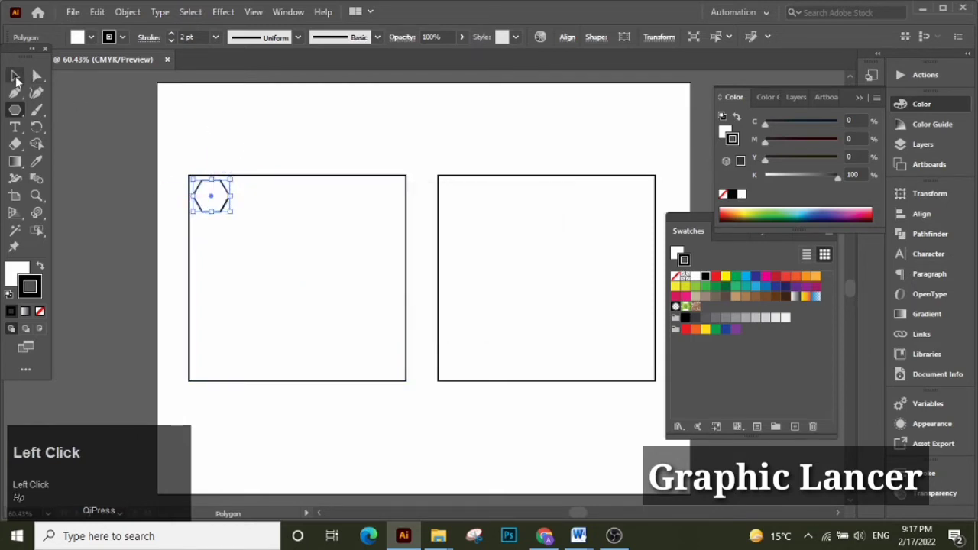
pyautogui.click(262, 156)
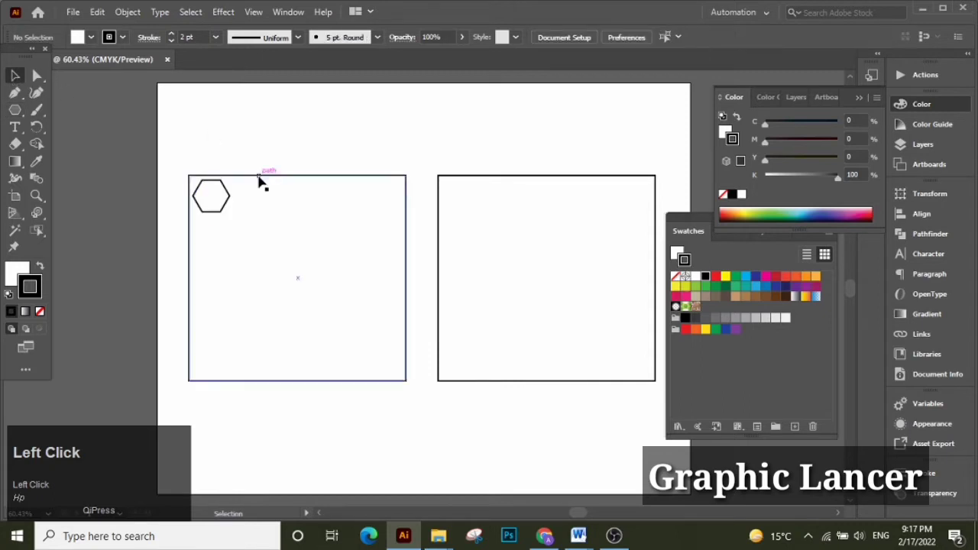
pyautogui.click(196, 200)
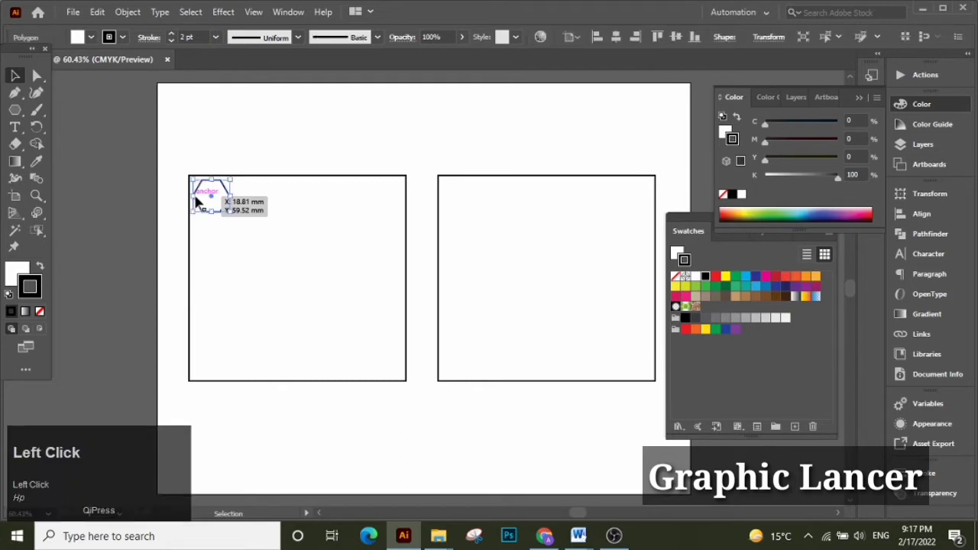
pyautogui.moveTo(189, 176); pyautogui.dragTo(240, 170)
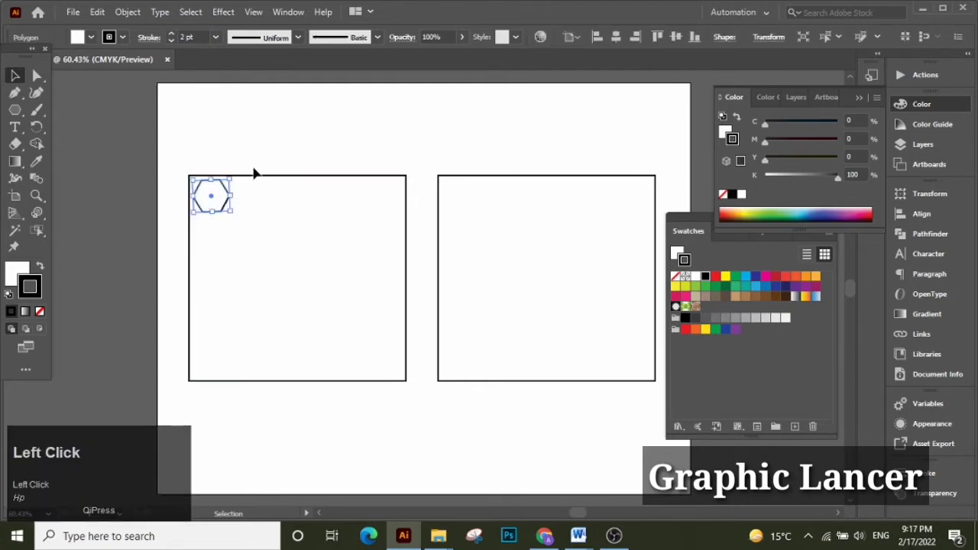
pyautogui.click(226, 200)
pyautogui.moveTo(231, 171); pyautogui.dragTo(235, 176)
pyautogui.click(241, 147)
# Copy the hexagon directly below itself, repeat the copy down the rectangle's left side, and delete the sixth hexagon crossing the lower edge.
pyautogui.click(214, 209)
pyautogui.moveTo(214, 208); pyautogui.dragTo(217, 239)
pyautogui.press('ctrl')
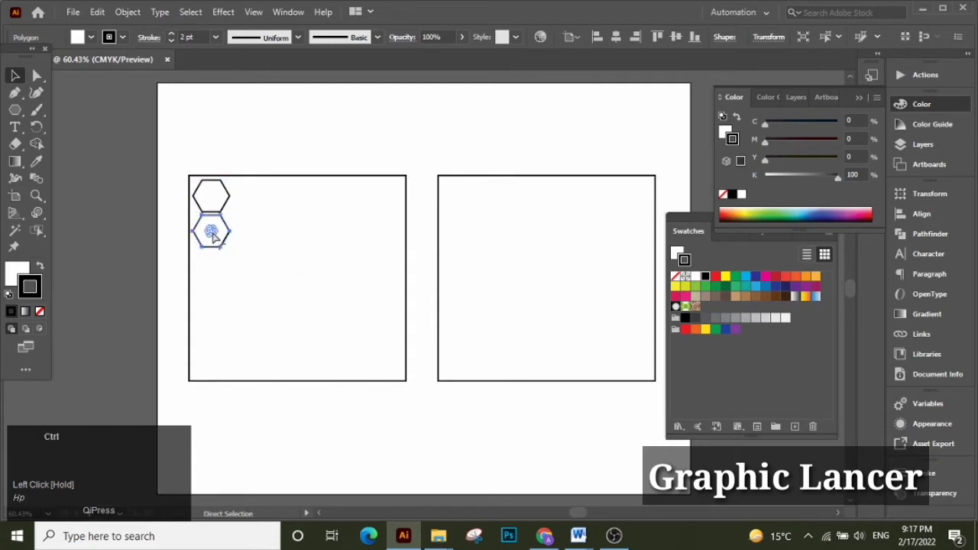
pyautogui.hotkey('ctrl', 'd')
pyautogui.hotkey('ctrl', 'd')
pyautogui.hotkey('ctrl', 'd')
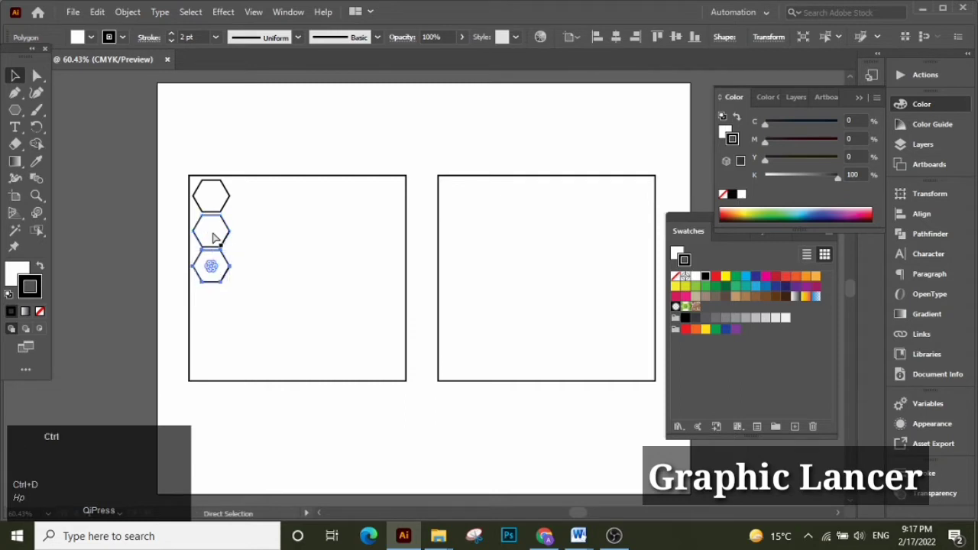
pyautogui.hotkey('ctrl', 'd')
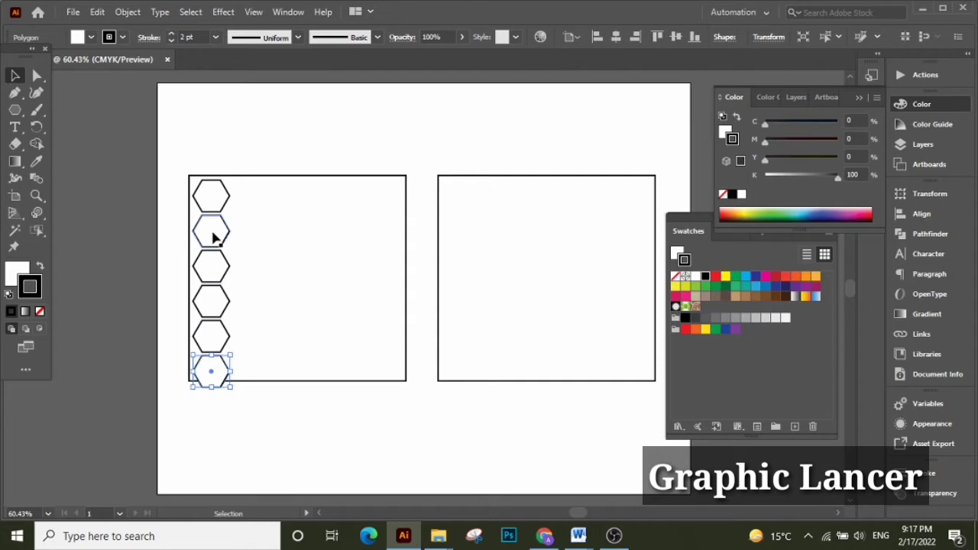
pyautogui.press('BackSpace')
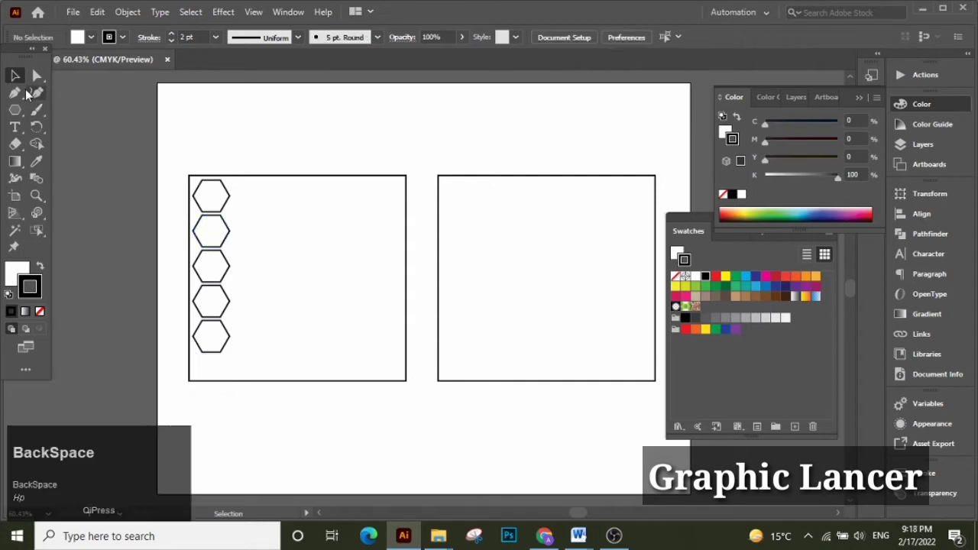
# Group the five hexagons of the column in the left rectangle.
pyautogui.click(226, 211)
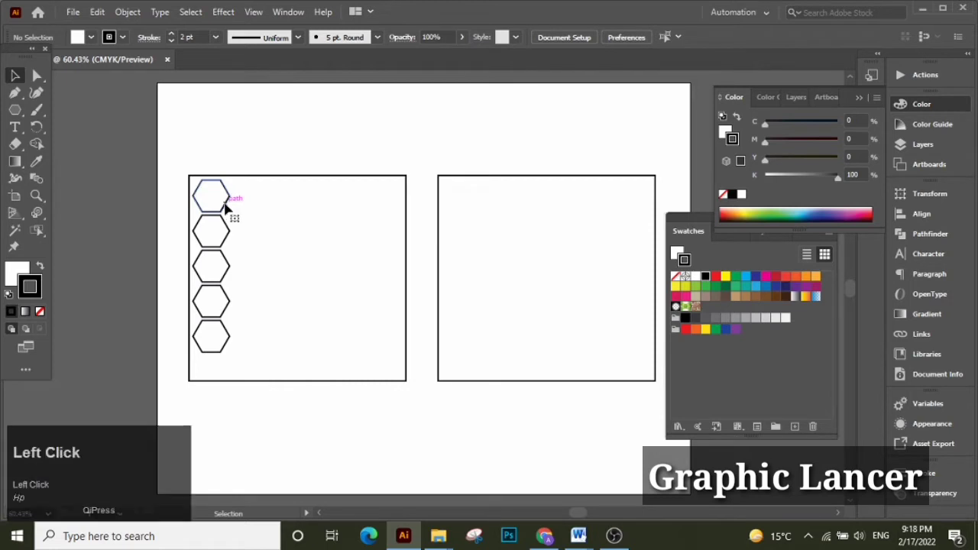
pyautogui.keyDown('shift'); pyautogui.click(228, 234); pyautogui.keyUp('shift')
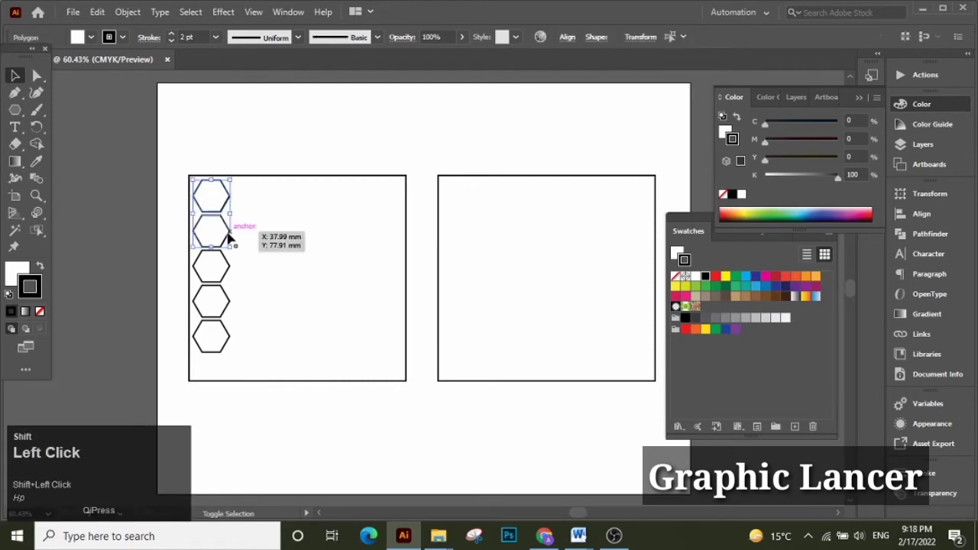
pyautogui.keyDown('shift'); pyautogui.click(230, 269); pyautogui.keyUp('shift')
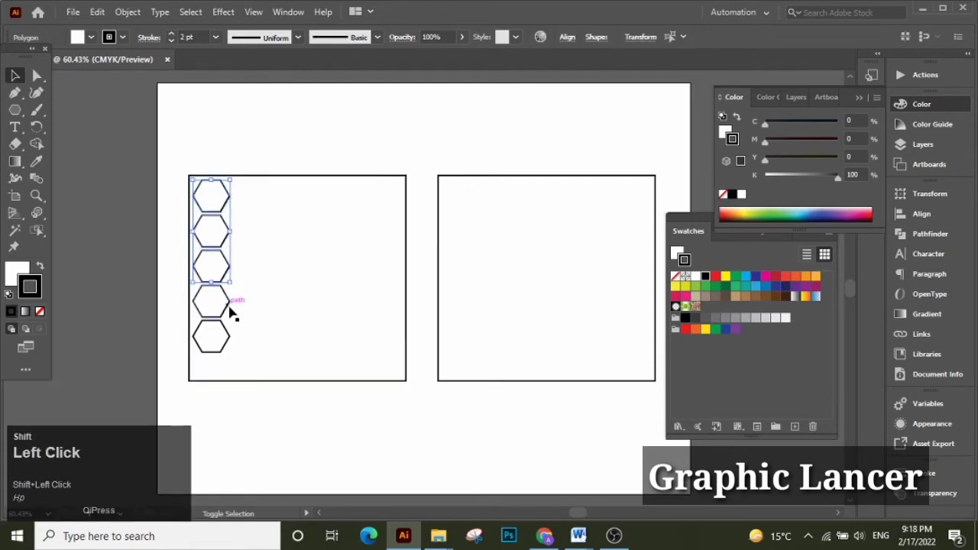
pyautogui.keyDown('shift'); pyautogui.click(227, 309); pyautogui.keyUp('shift')
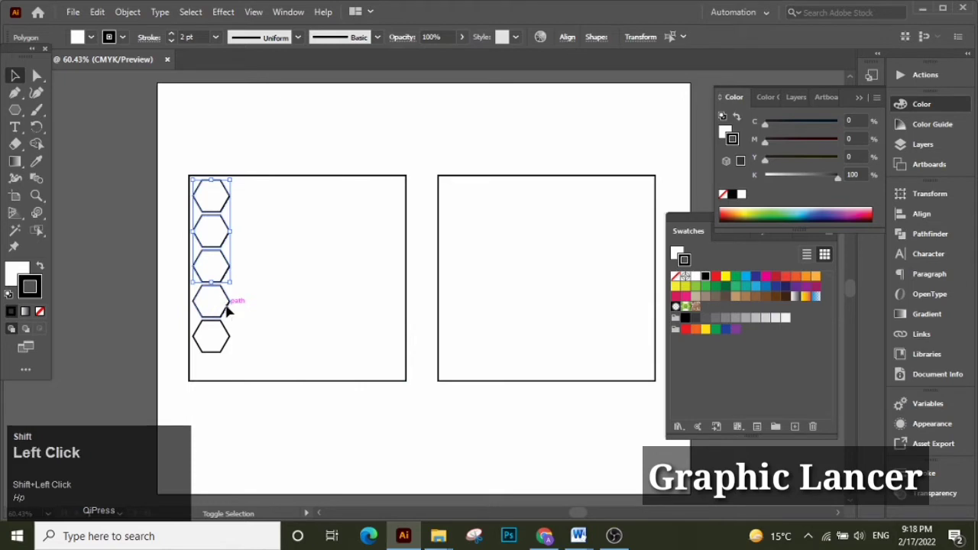
pyautogui.keyDown('shift'); pyautogui.click(226, 348); pyautogui.keyUp('shift')
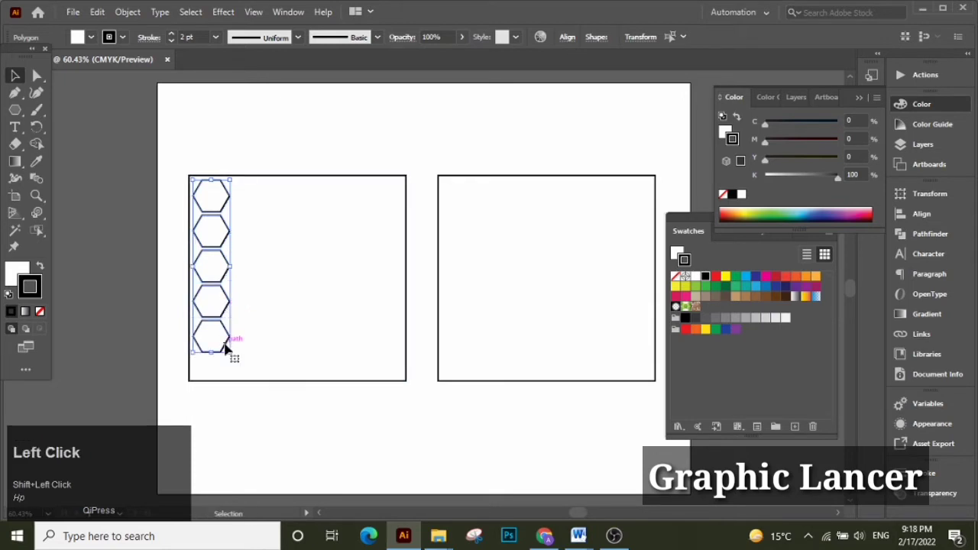
pyautogui.hotkey('ctrl', 'g')
# Nudge the hexagon column down until it is vertically centred in the left rectangle.
pyautogui.press('Down')
pyautogui.press('Down')
pyautogui.press('Down')
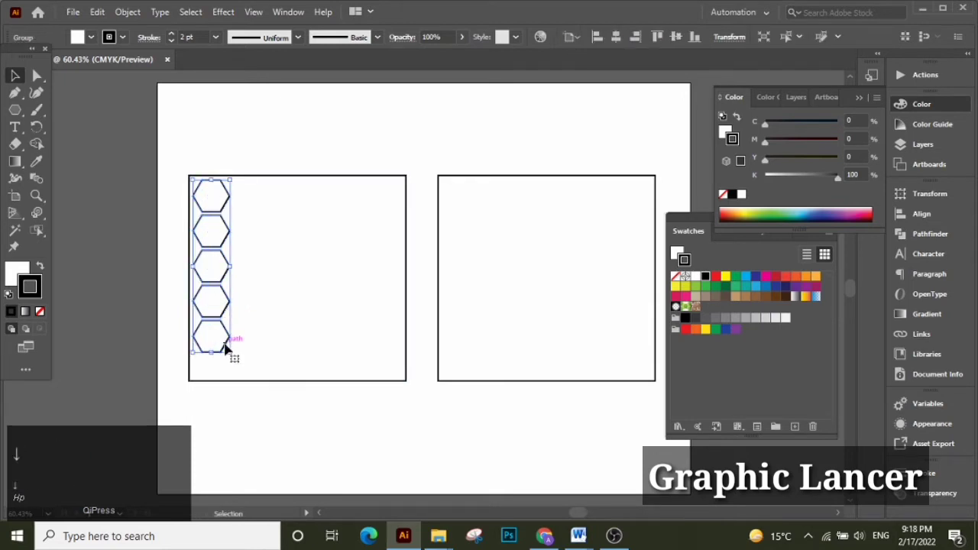
pyautogui.press('Down')
pyautogui.press('Down')
pyautogui.press('Down')
pyautogui.press('Down')
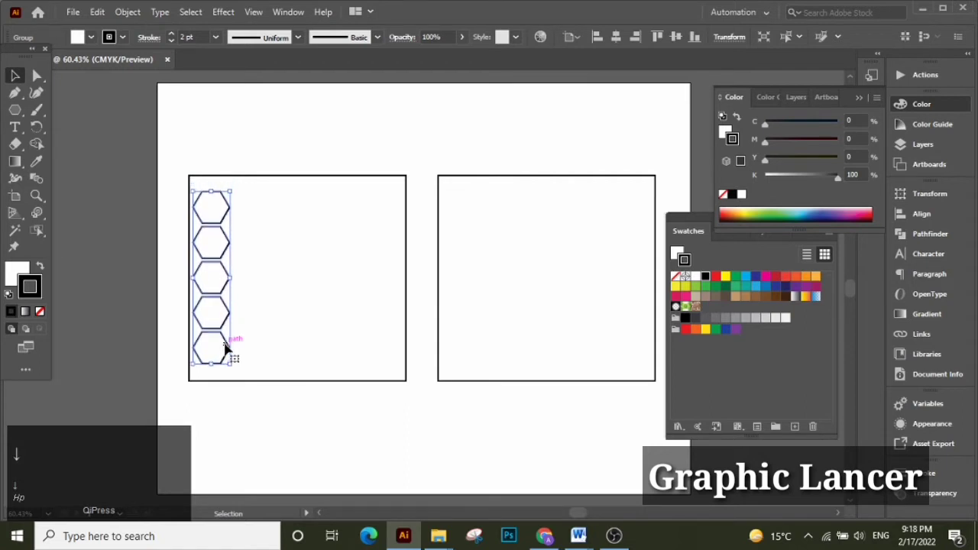
# Fill the hexagon column with yellow, colour F6FC0B.
pyautogui.doubleClick(17, 274)
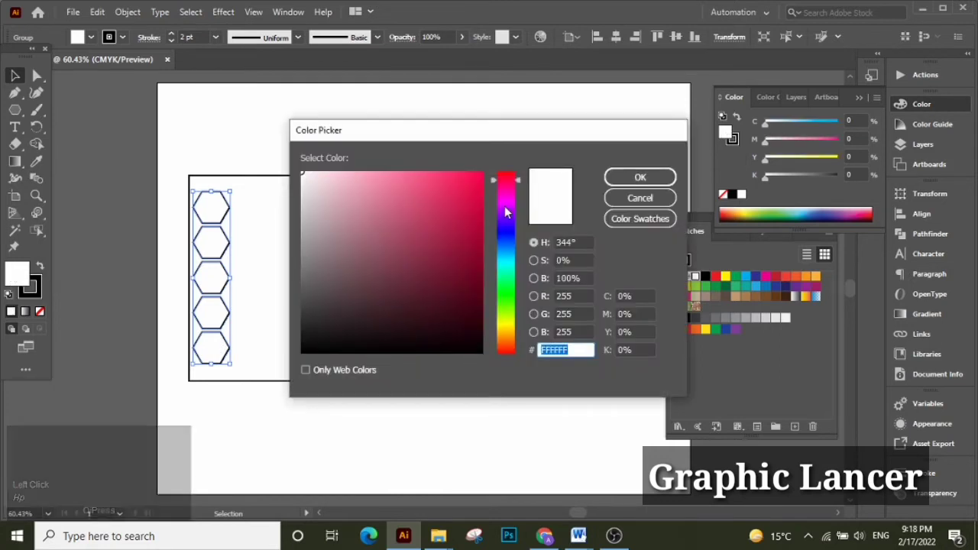
pyautogui.click(508, 325)
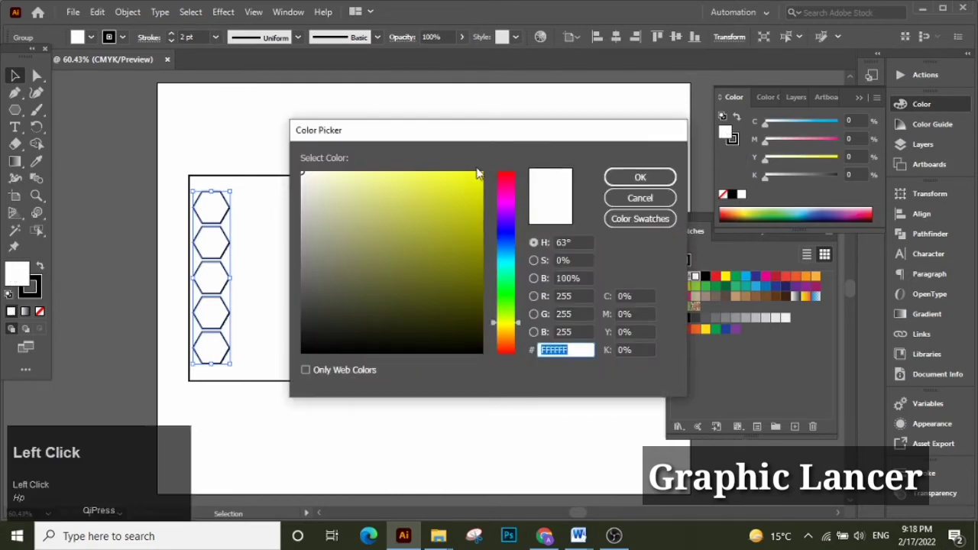
pyautogui.click(476, 174)
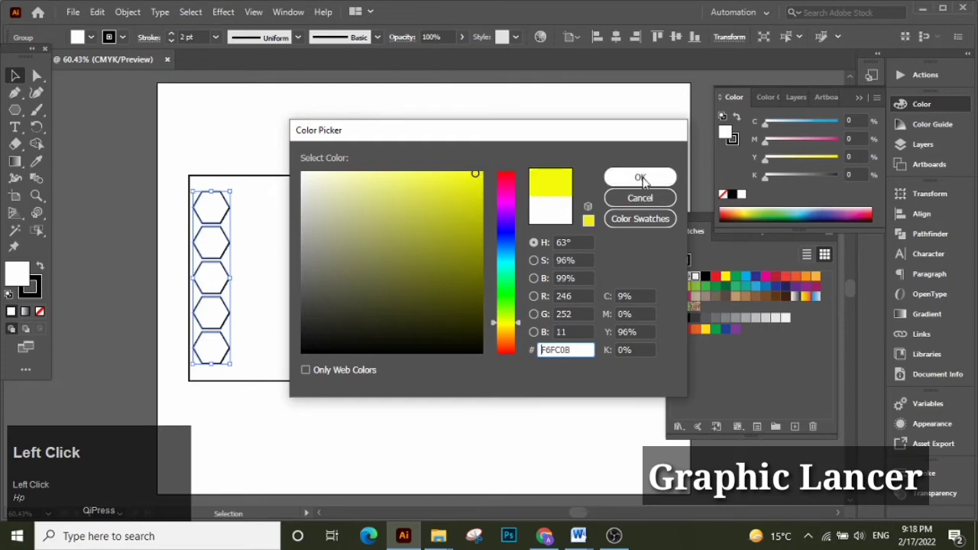
pyautogui.click(641, 178)
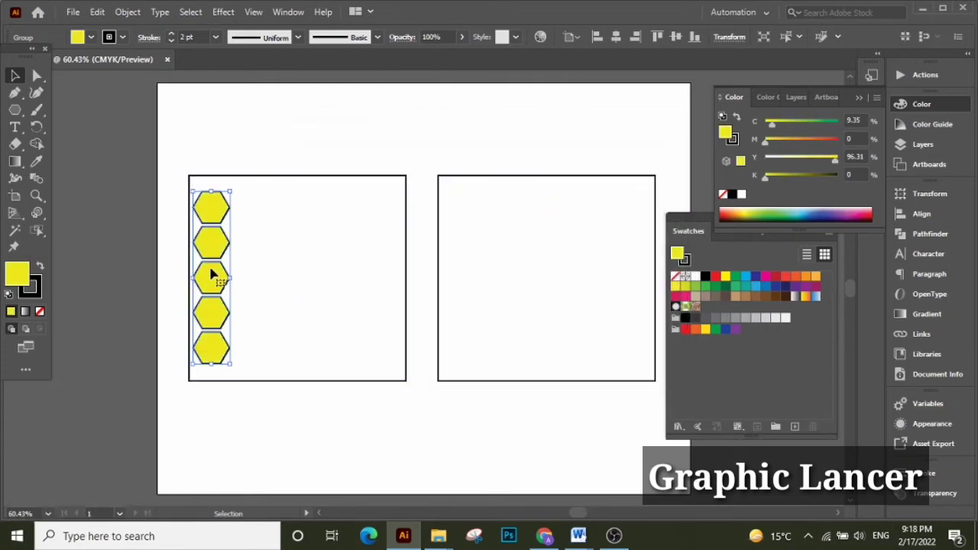
# Duplicate the yellow hexagon column to its right, leaving a gap of about one column between the two.
pyautogui.moveTo(212, 274); pyautogui.dragTo(290, 277)
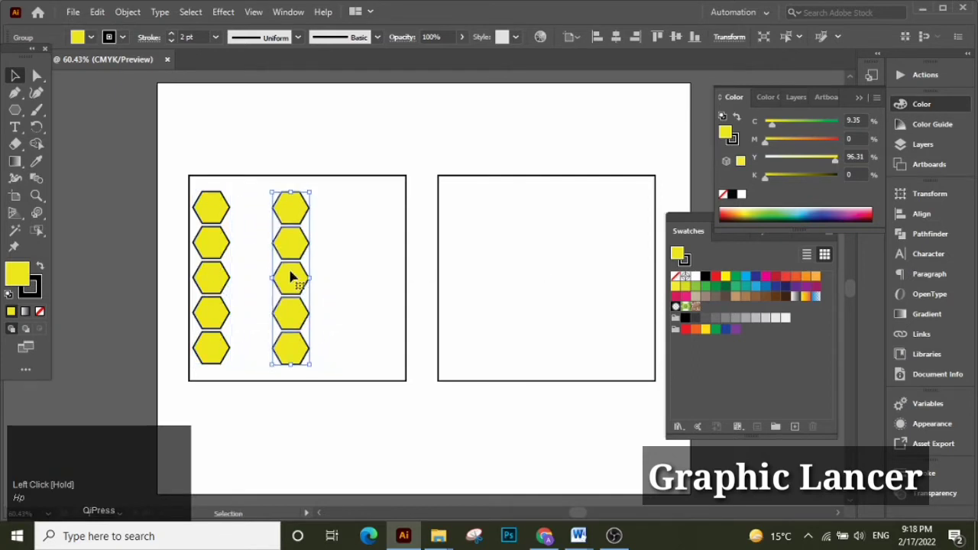
# Repeat the duplication to add a third yellow hexagon column, and nudge all three columns right until they are centred in the left rectangle.
pyautogui.hotkey('ctrl', 'd')
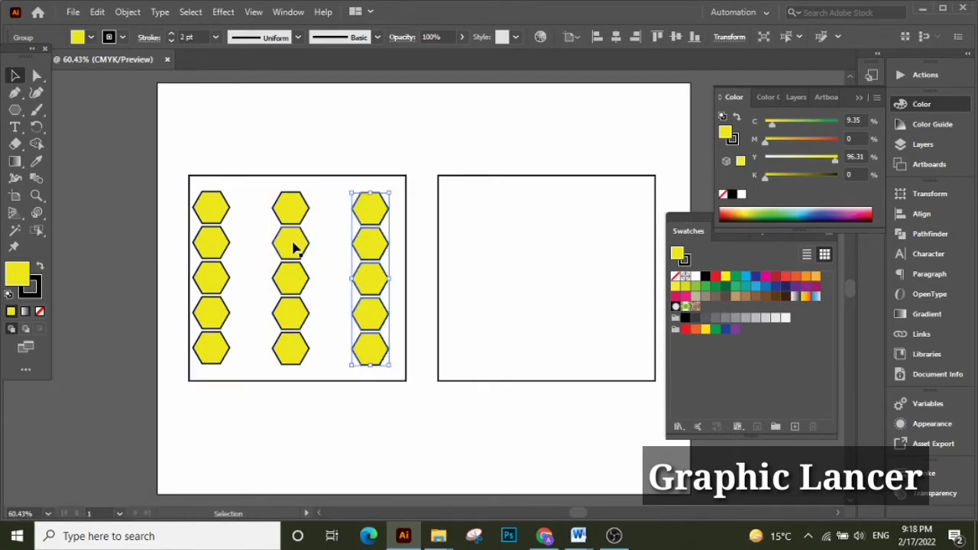
pyautogui.click(293, 246)
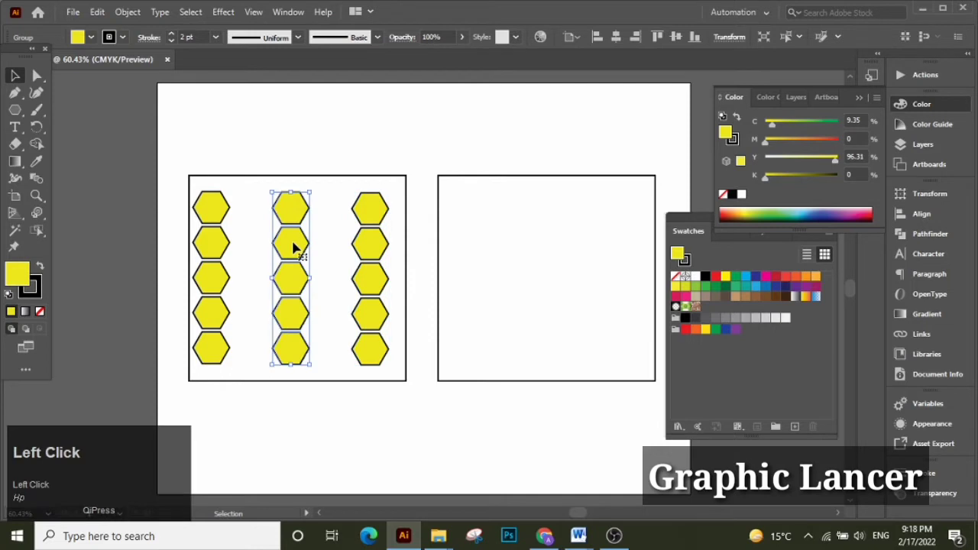
pyautogui.keyDown('shift'); pyautogui.click(211, 247); pyautogui.keyUp('shift')
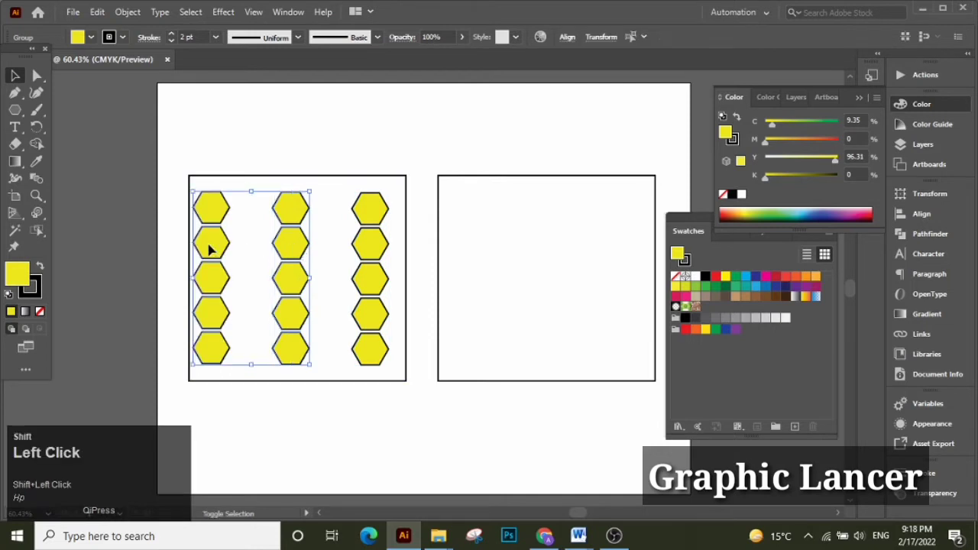
pyautogui.keyDown('shift'); pyautogui.click(368, 257); pyautogui.keyUp('shift')
pyautogui.press('Right')
pyautogui.press('Right')
pyautogui.press('Right')
pyautogui.press('Right')
pyautogui.press('Right')
pyautogui.press('Right')
pyautogui.press('Right')
pyautogui.press('Right')
pyautogui.press('Right')
pyautogui.press('Right')
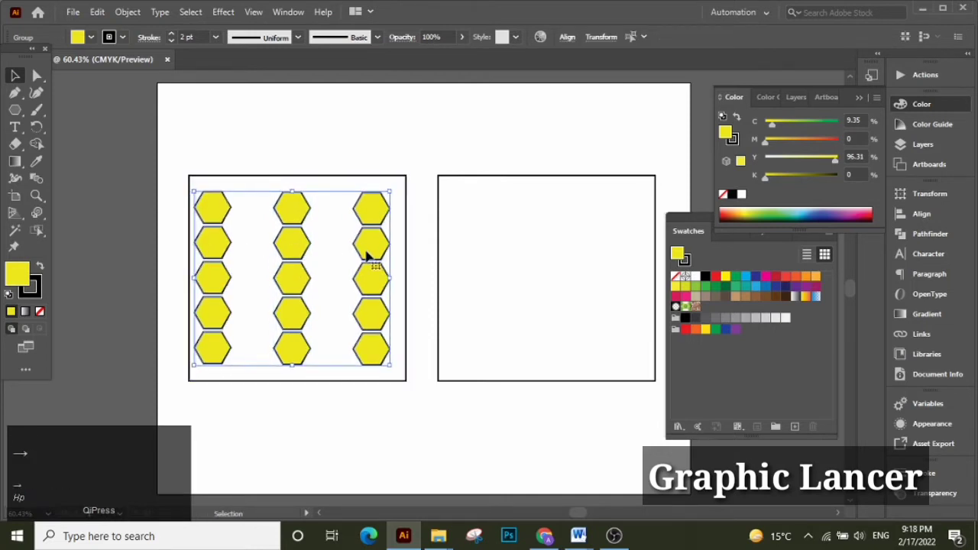
pyautogui.press('Right')
pyautogui.press('Right')
pyautogui.press('Right')
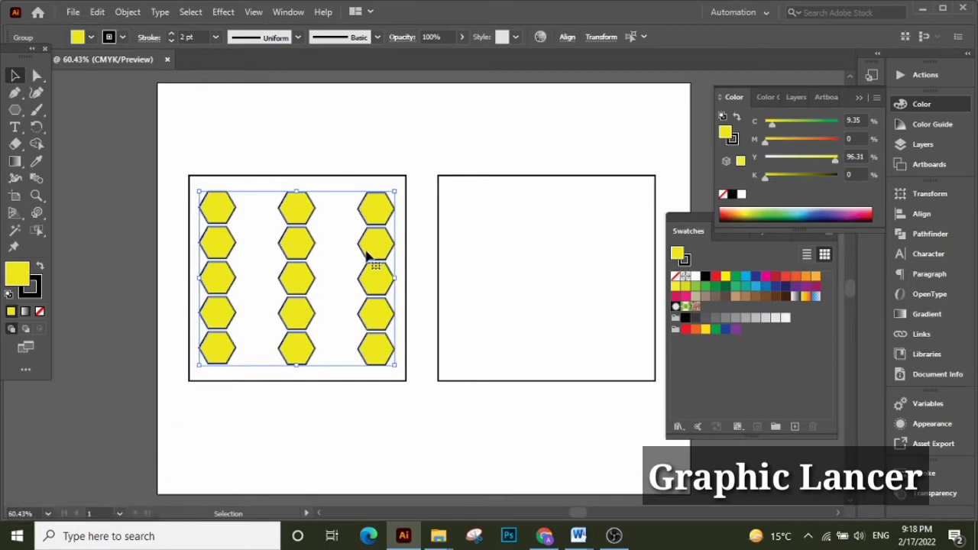
pyautogui.click(373, 134)
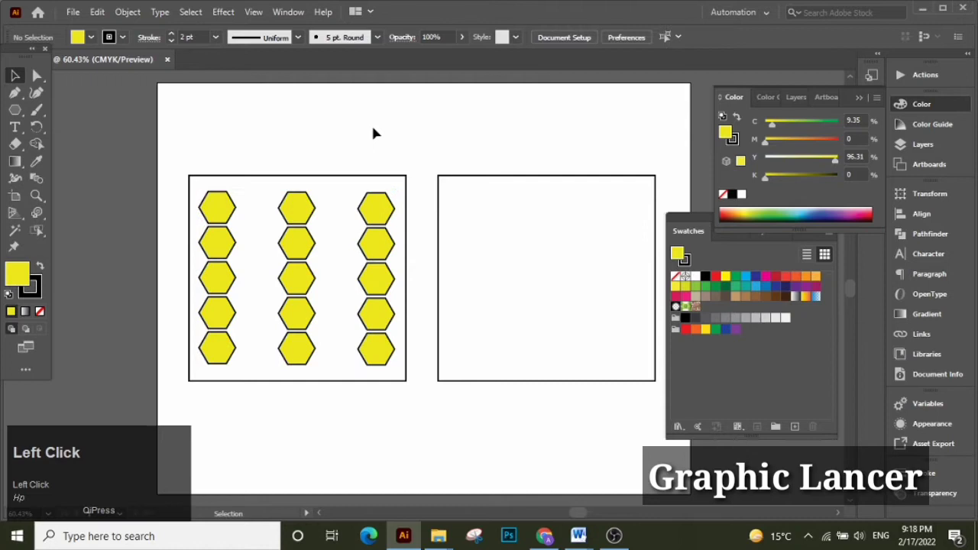
# Draw a circle with the Ellipse tool in the gap between the first two hexagon columns, level with the top row.
pyautogui.rightClick(19, 114)
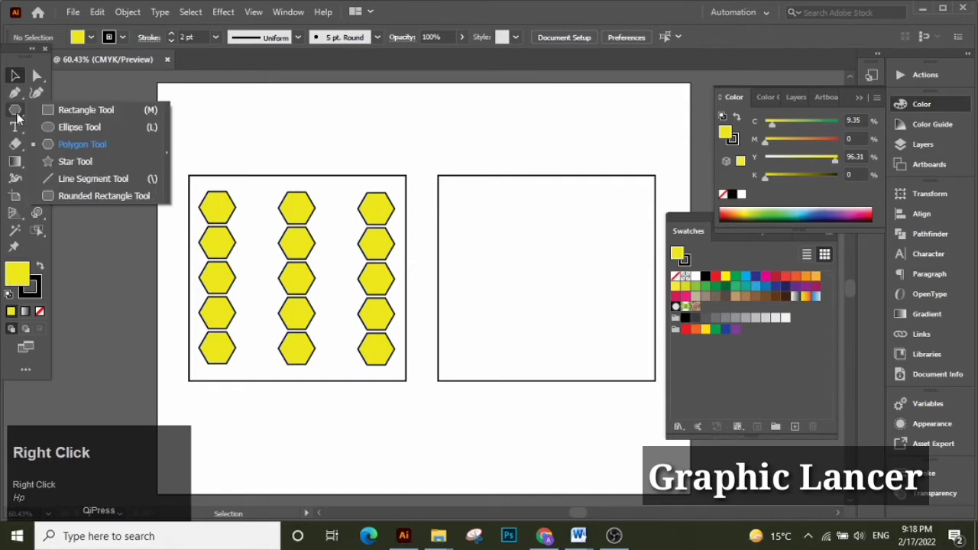
pyautogui.click(61, 125)
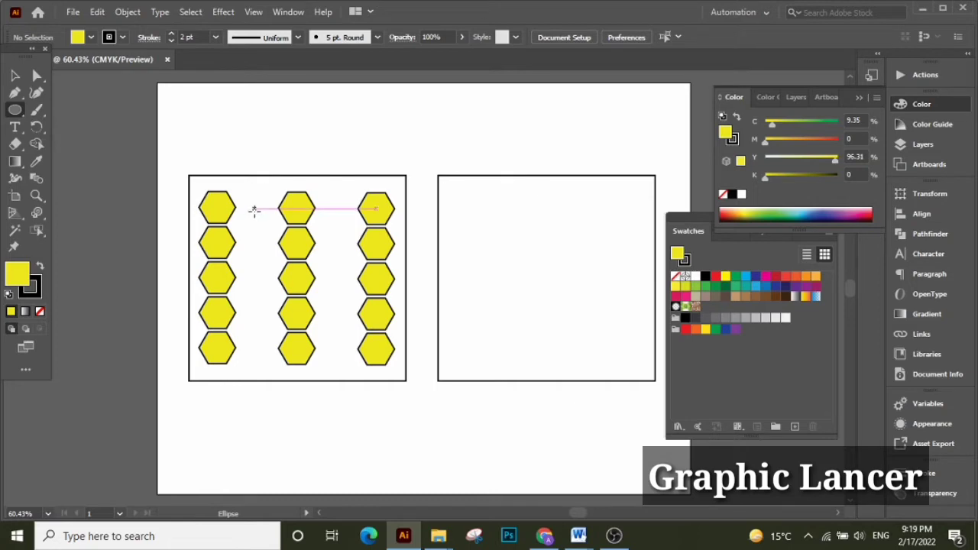
pyautogui.moveTo(254, 211); pyautogui.dragTo(267, 189)
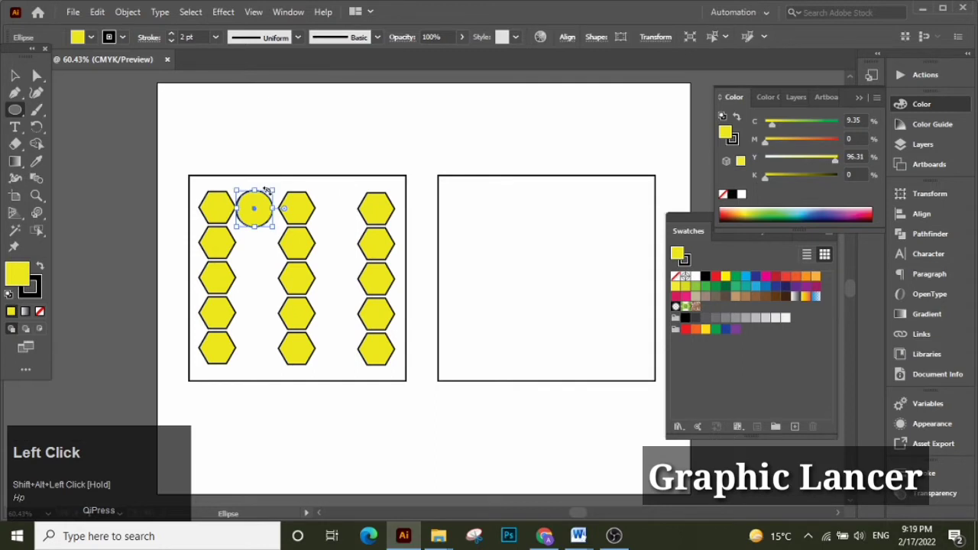
# Resize the circle to about 18.6 mm in diameter and position it midway between the two top hexagons.
pyautogui.press('Right')
pyautogui.press('Right')
pyautogui.press('Right')
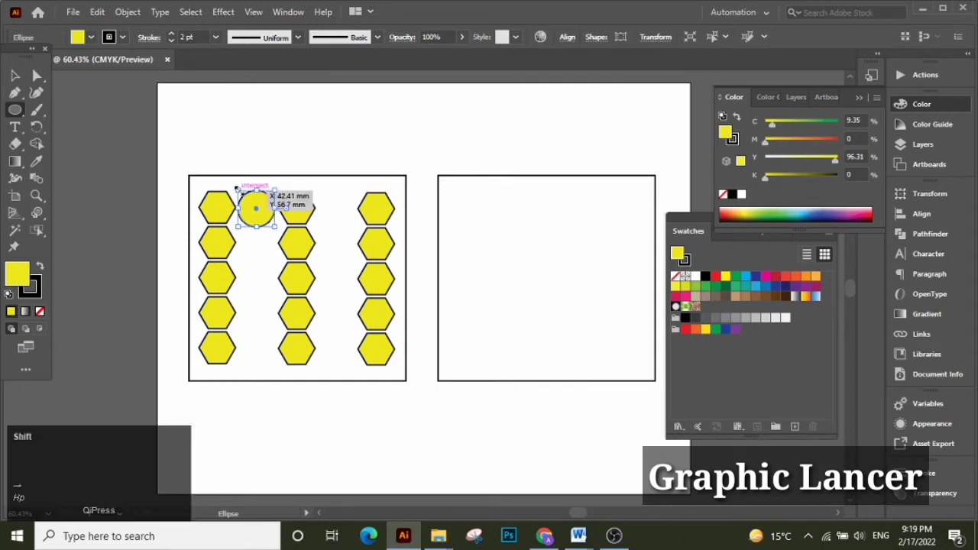
pyautogui.moveTo(238, 188); pyautogui.dragTo(238, 186)
pyautogui.moveTo(239, 188); pyautogui.dragTo(240, 190)
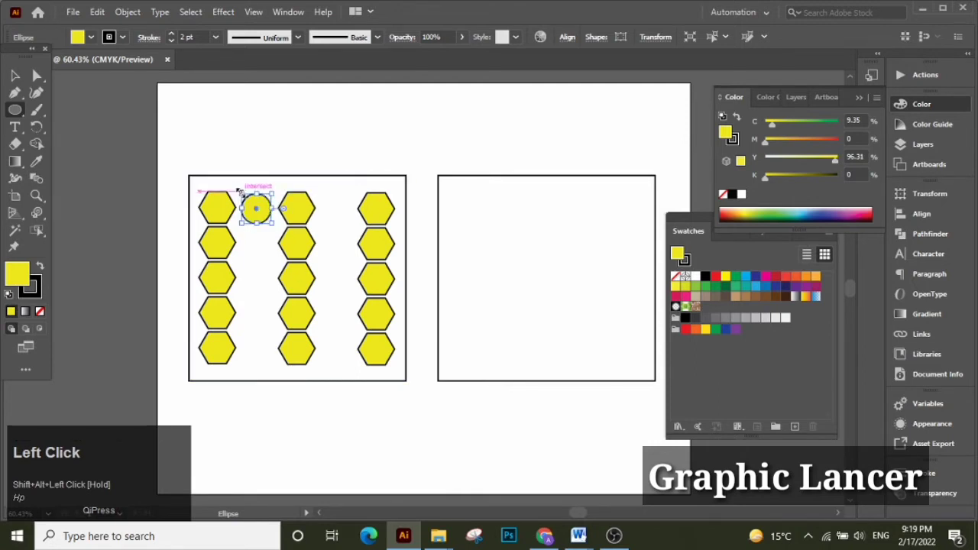
pyautogui.moveTo(240, 189); pyautogui.dragTo(237, 190)
pyautogui.press('Right')
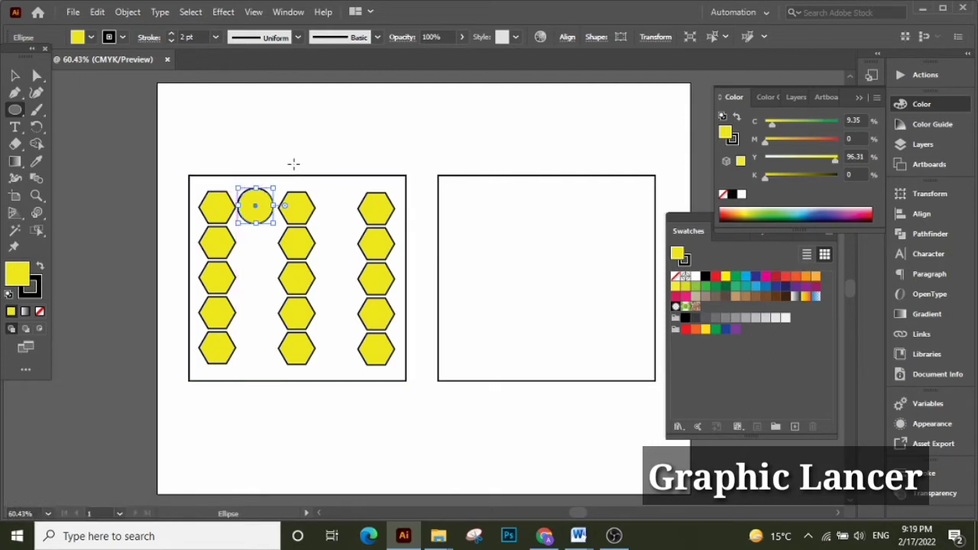
# Duplicate the circle downward four times to form a column of five circles between the first two hexagon columns.
pyautogui.click(15, 75)
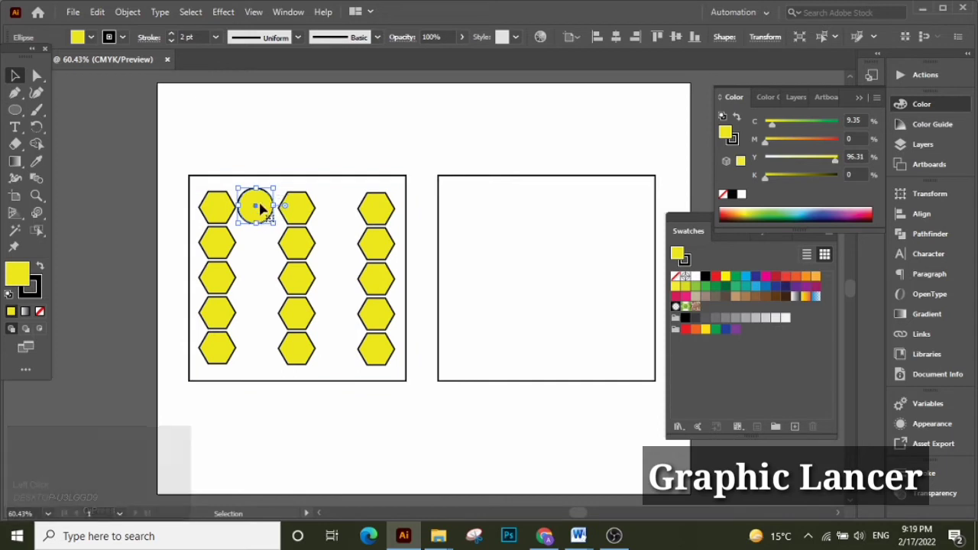
pyautogui.moveTo(260, 212); pyautogui.dragTo(263, 245)
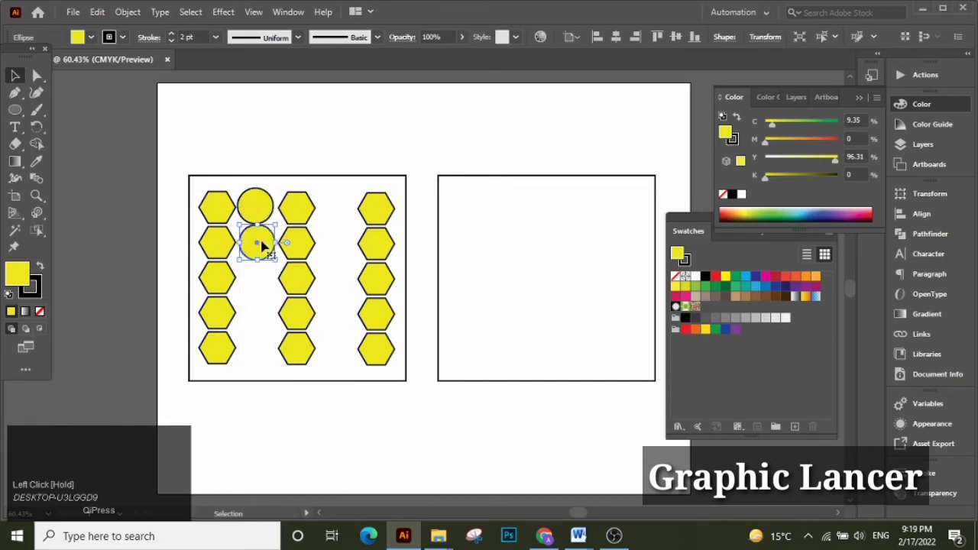
pyautogui.hotkey('ctrl', 'd')
pyautogui.hotkey('ctrl', 'd')
pyautogui.hotkey('ctrl', 'd')
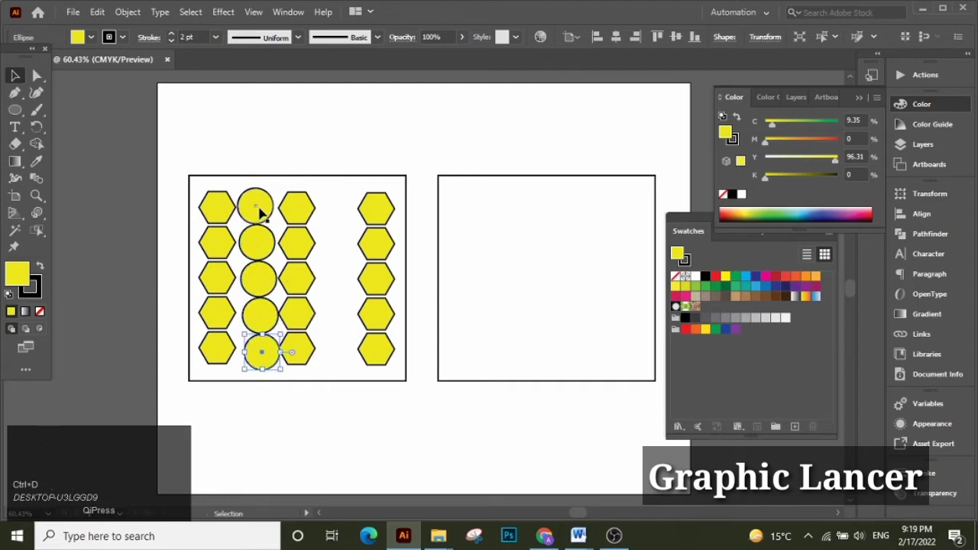
pyautogui.click(261, 212)
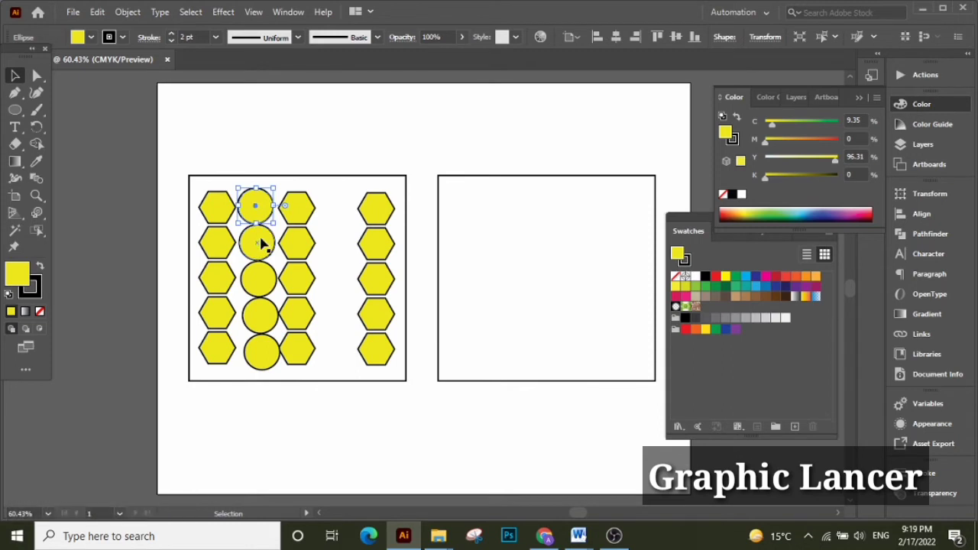
pyautogui.keyDown('shift'); pyautogui.click(261, 243); pyautogui.keyUp('shift')
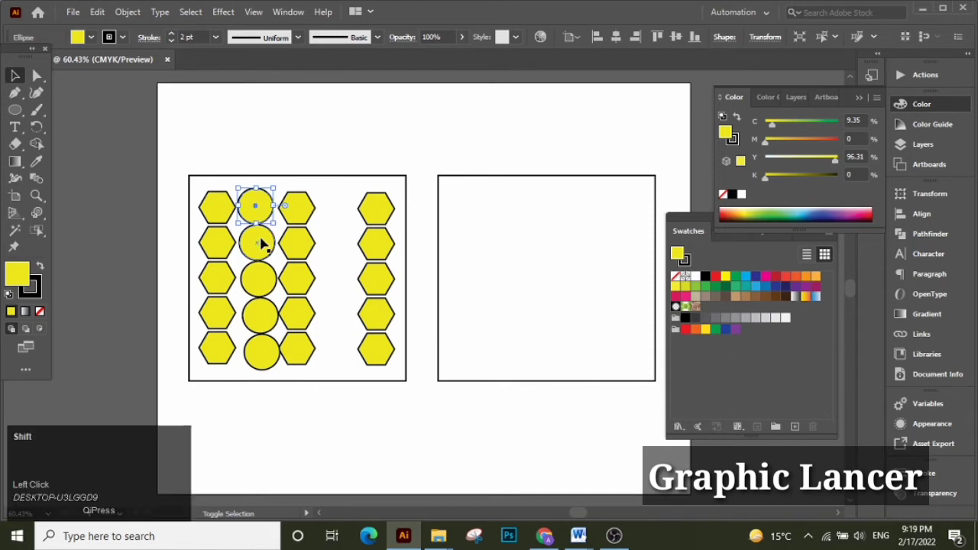
pyautogui.keyDown('shift'); pyautogui.click(261, 243); pyautogui.keyUp('shift')
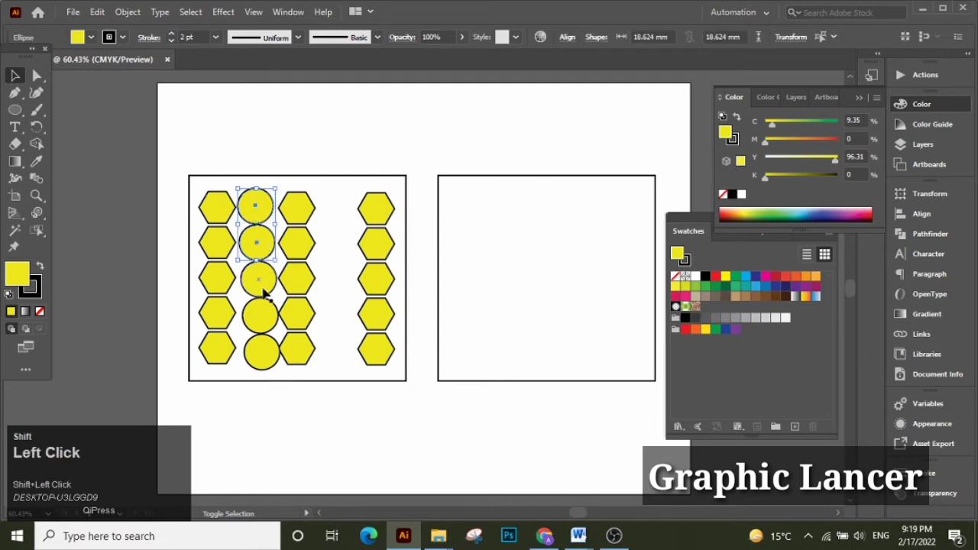
pyautogui.keyDown('shift'); pyautogui.click(261, 276); pyautogui.keyUp('shift')
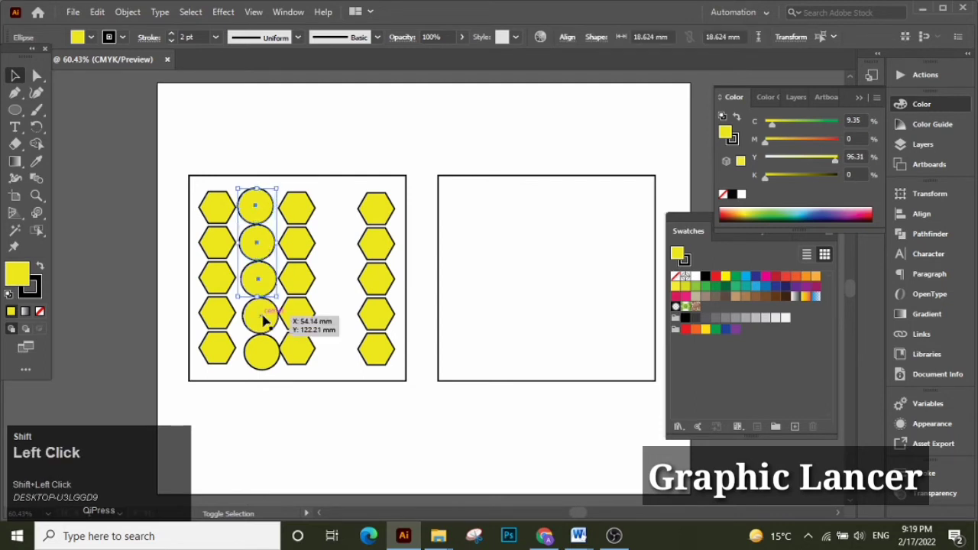
pyautogui.keyDown('shift'); pyautogui.click(262, 321); pyautogui.keyUp('shift')
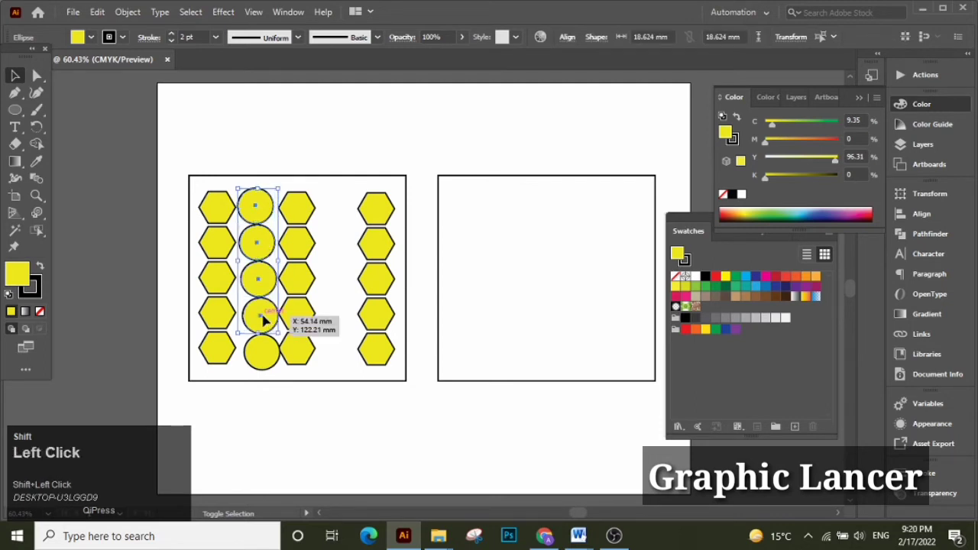
pyautogui.keyDown('shift'); pyautogui.click(265, 350); pyautogui.keyUp('shift')
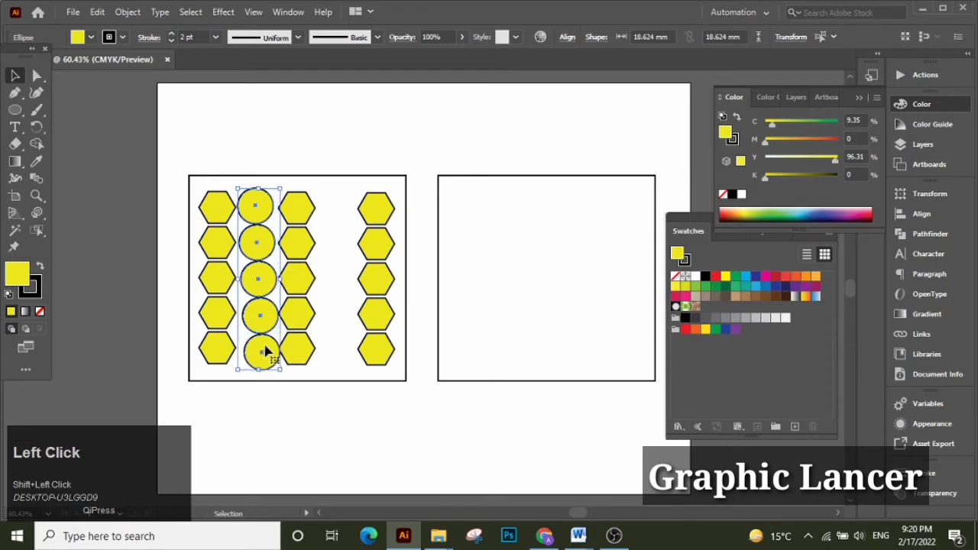
pyautogui.click(375, 130)
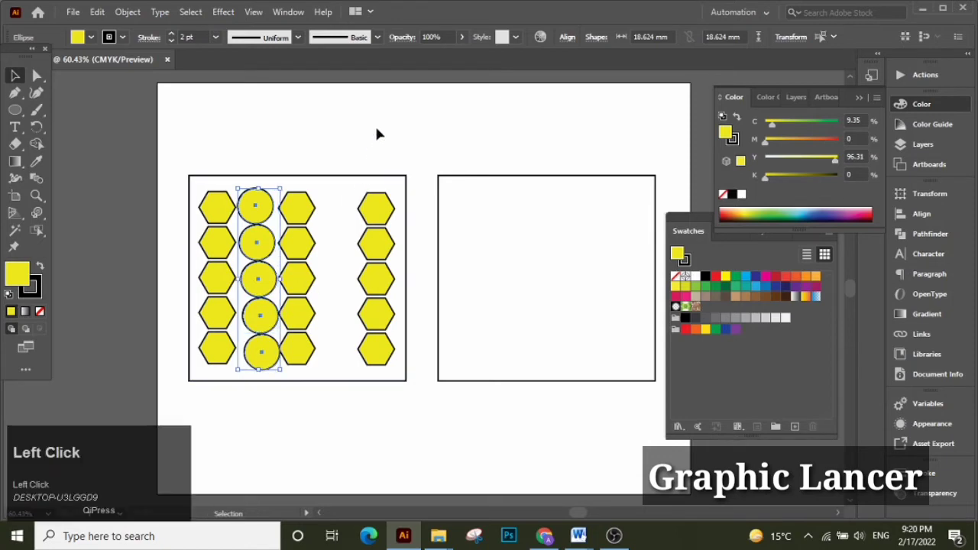
# Nudge the bottom circle left until it sits midway between the neighbouring hexagons.
pyautogui.click(267, 360)
pyautogui.press('Left')
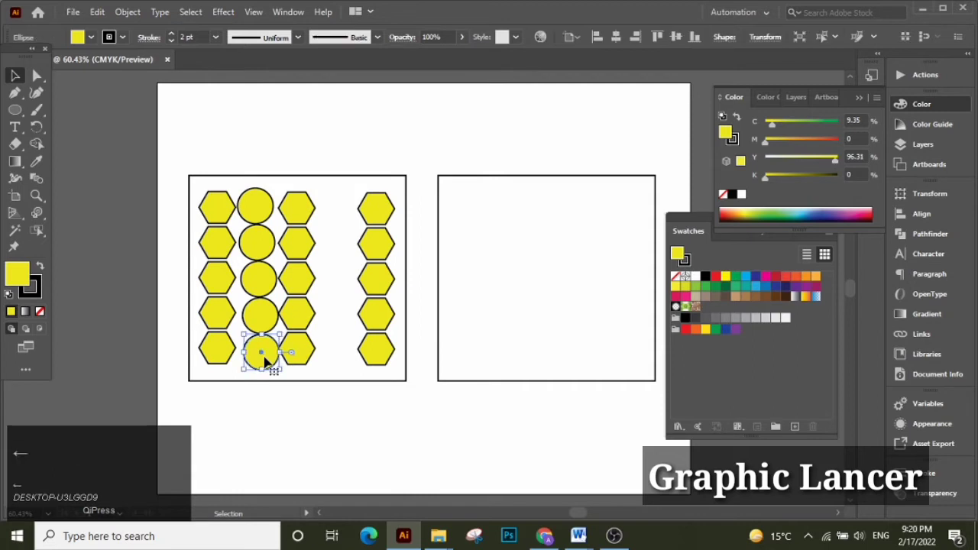
pyautogui.press('Left')
pyautogui.press('Left')
pyautogui.press('Left')
pyautogui.press('Left')
pyautogui.press('Left')
pyautogui.press('Left')
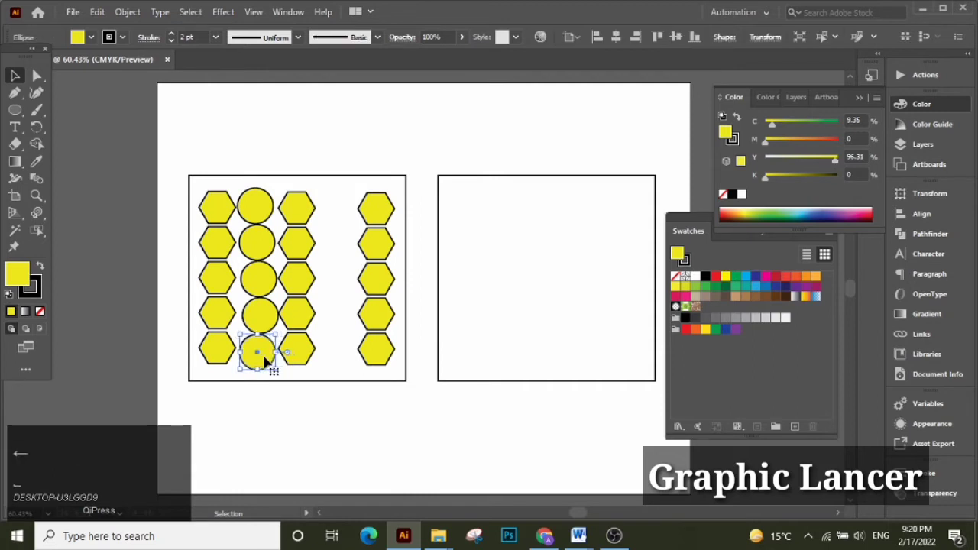
# Line up the circle column by nudging the fourth and third circles left and the top circle slightly right.
pyautogui.click(266, 317)
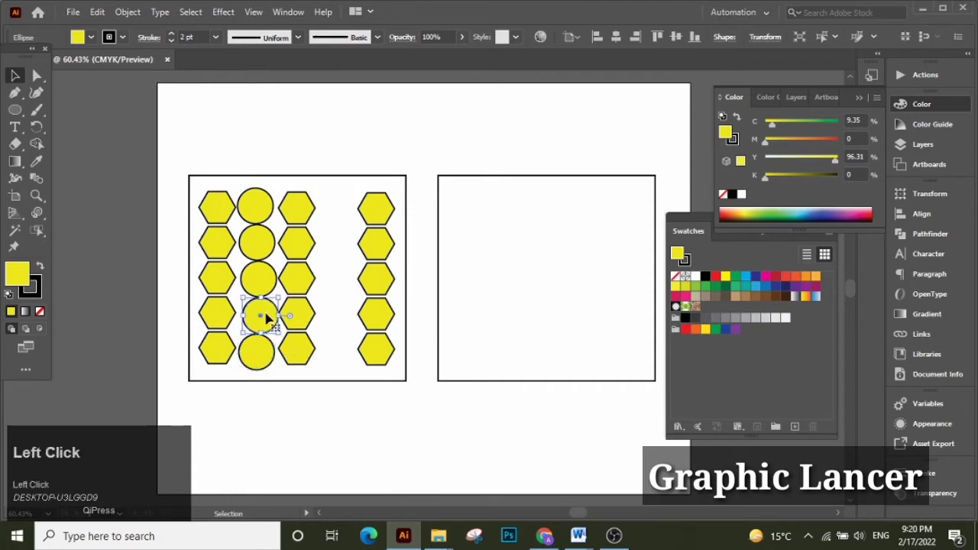
pyautogui.press('Left')
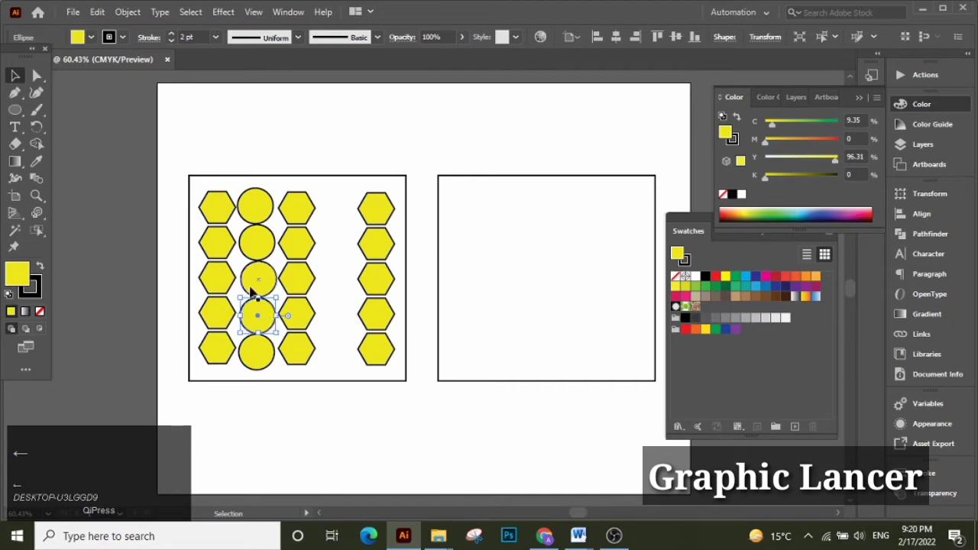
pyautogui.click(254, 281)
pyautogui.press('Left')
pyautogui.press('Left')
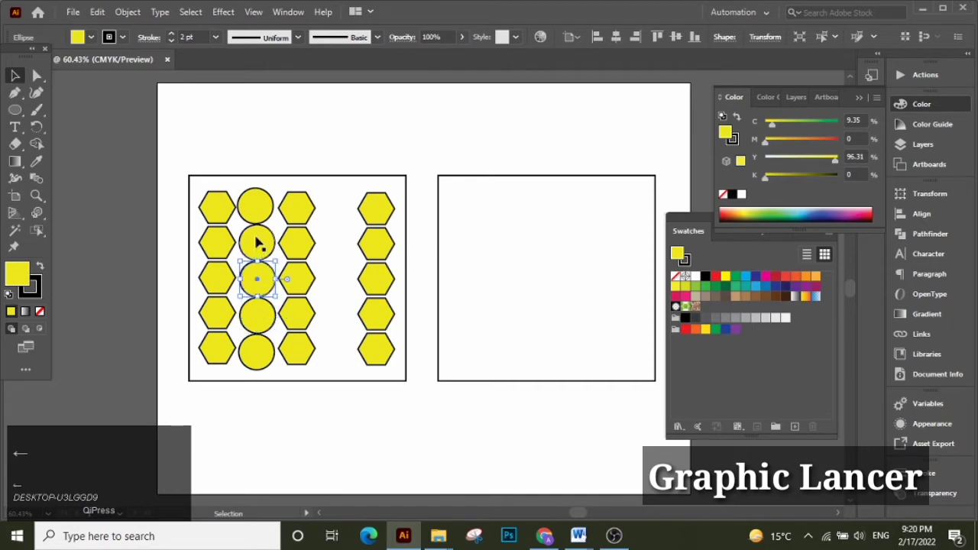
pyautogui.click(257, 209)
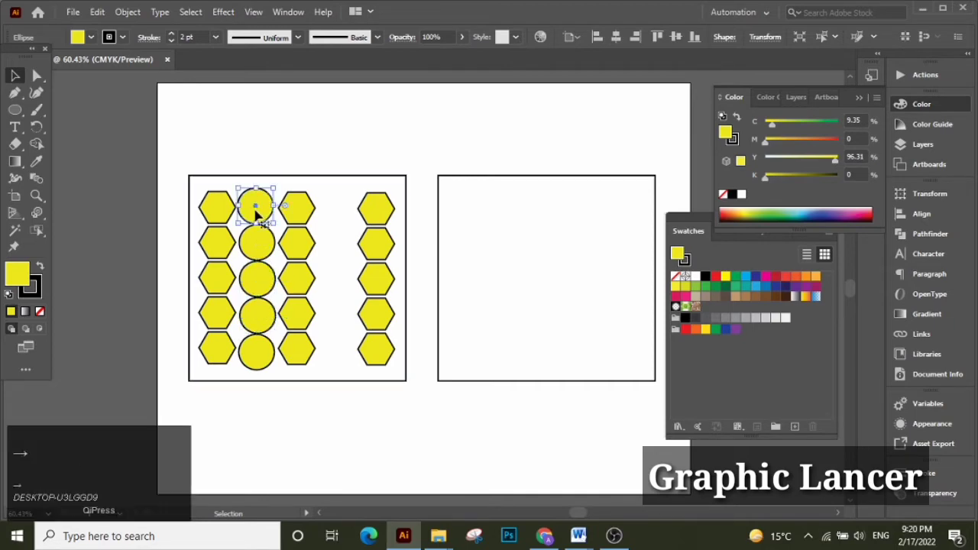
pyautogui.press('Right')
pyautogui.press('Right')
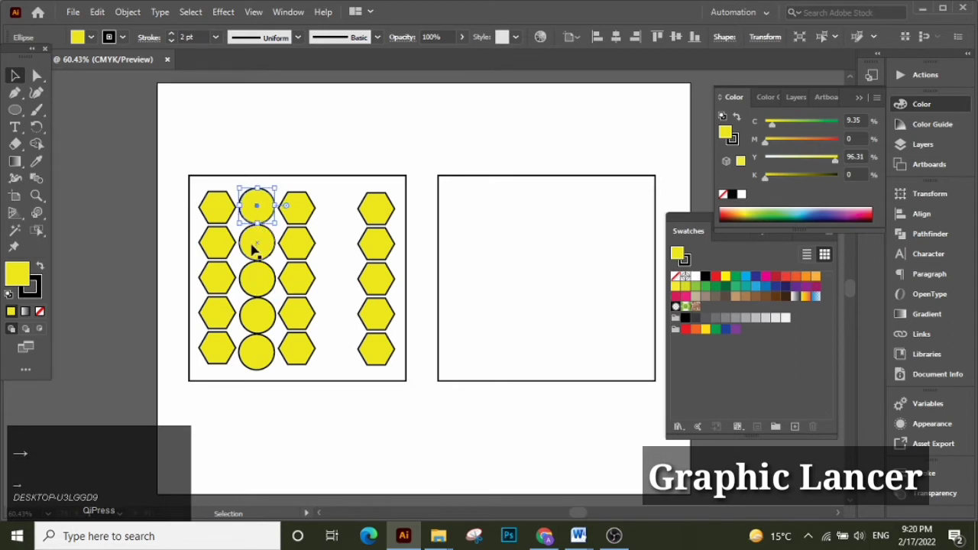
# Fill the first, third, fourth and fifth circles of the column with orange-red, about 81% magenta and 81% yellow.
pyautogui.click(256, 245)
pyautogui.click(258, 280)
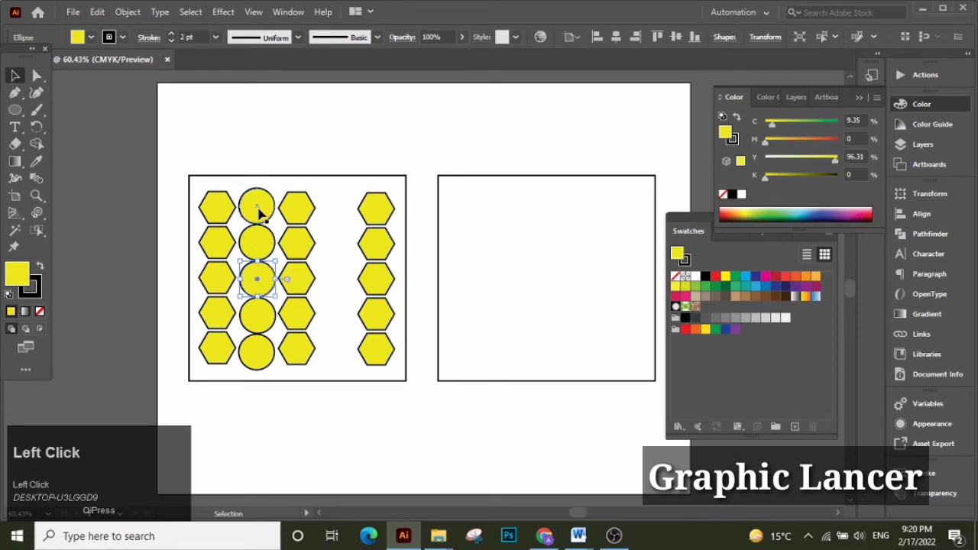
pyautogui.keyDown('shift'); pyautogui.click(262, 203); pyautogui.keyUp('shift')
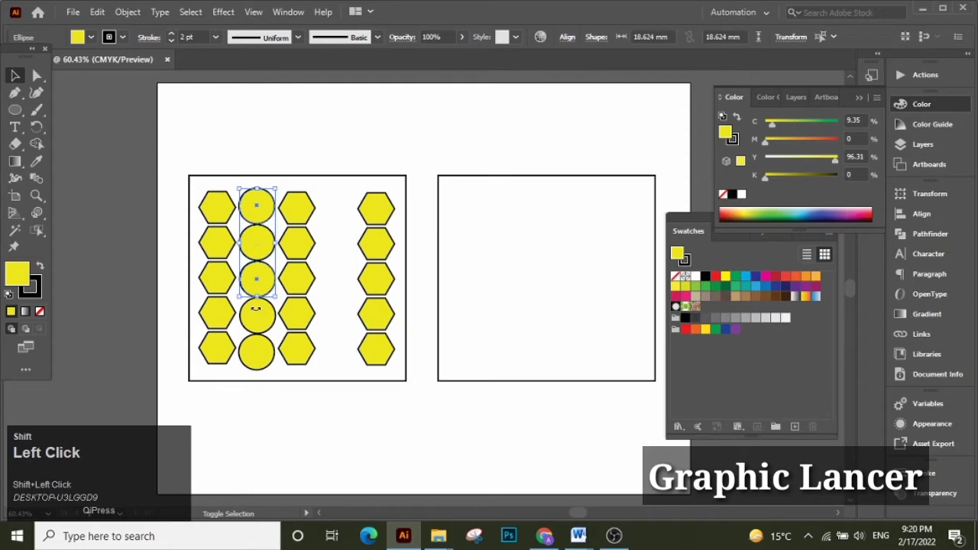
pyautogui.keyDown('shift'); pyautogui.click(256, 316); pyautogui.keyUp('shift')
pyautogui.keyDown('shift'); pyautogui.click(258, 351); pyautogui.keyUp('shift')
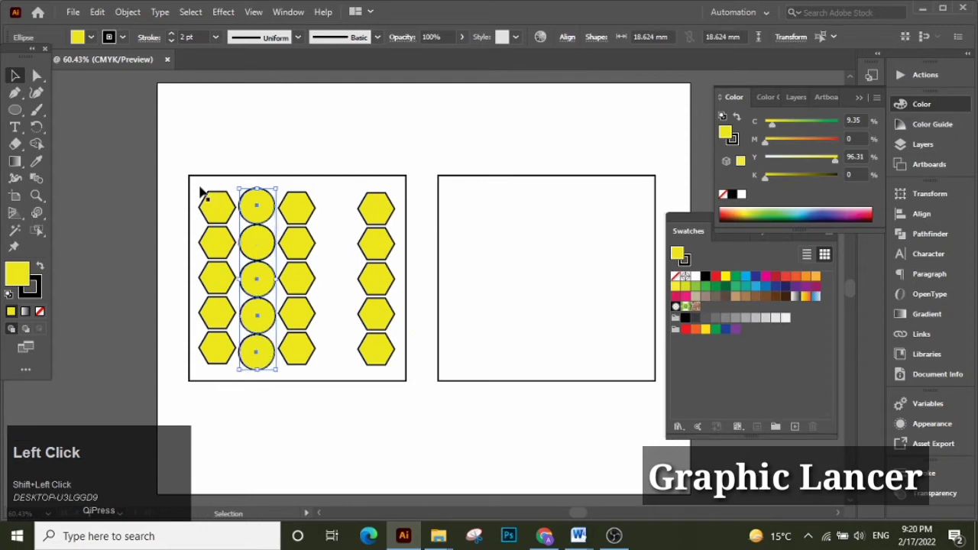
pyautogui.click(11, 279)
pyautogui.click(12, 279)
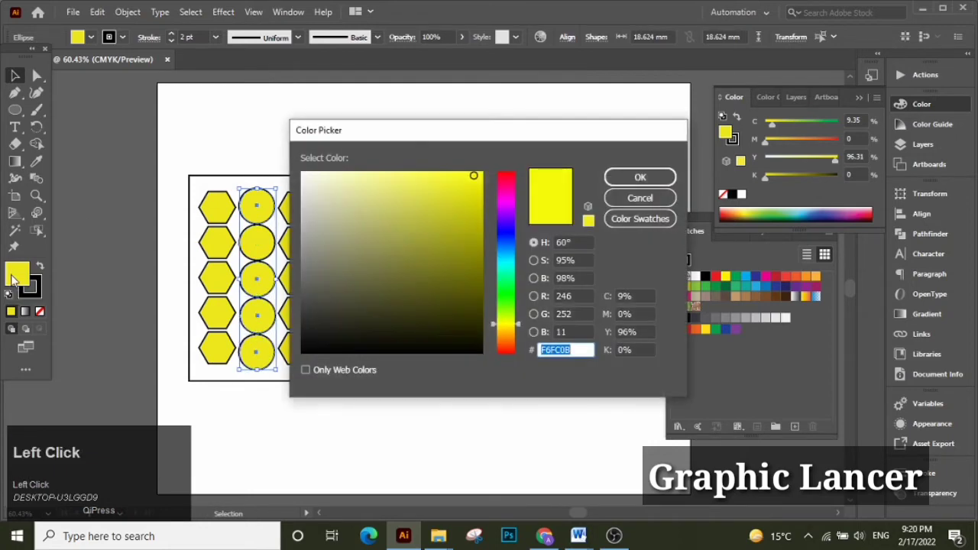
pyautogui.click(509, 352)
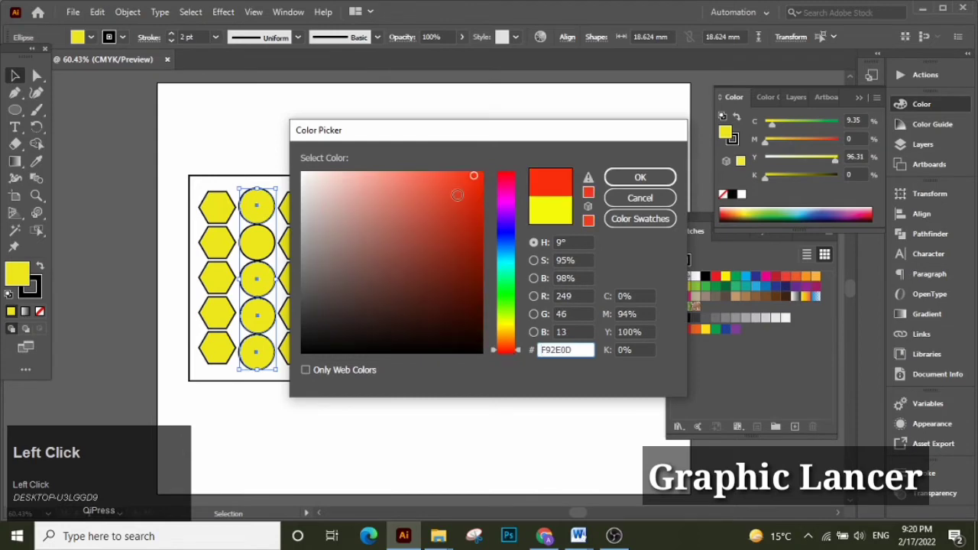
pyautogui.click(439, 179)
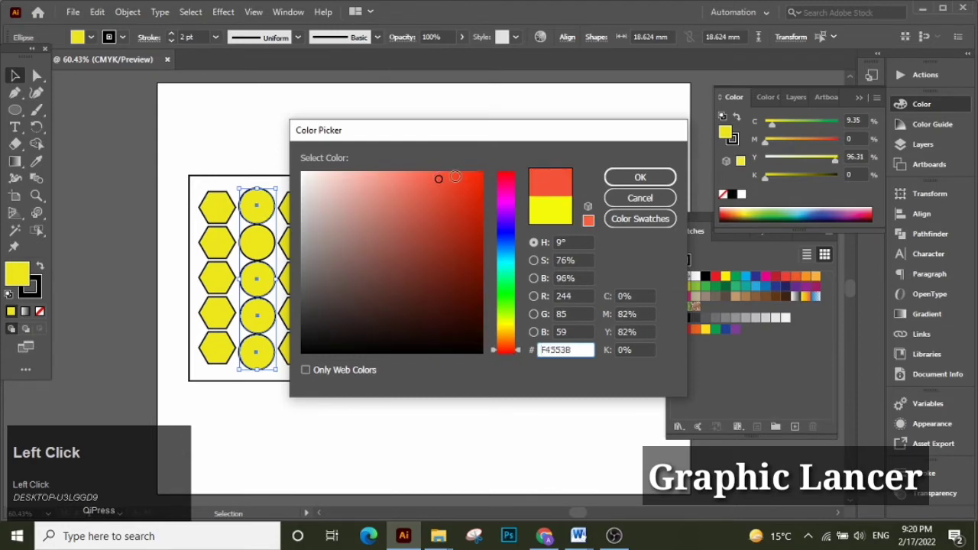
pyautogui.click(640, 195)
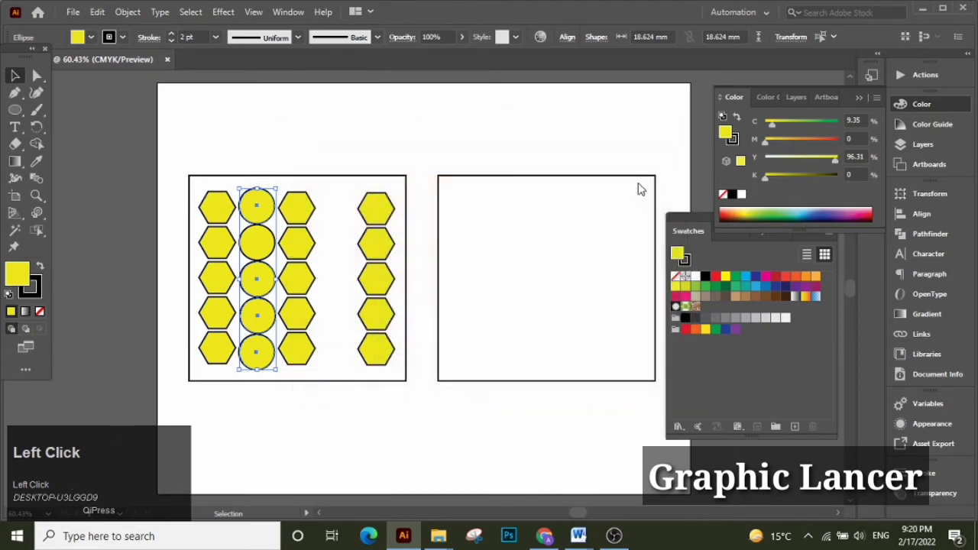
pyautogui.click(317, 130)
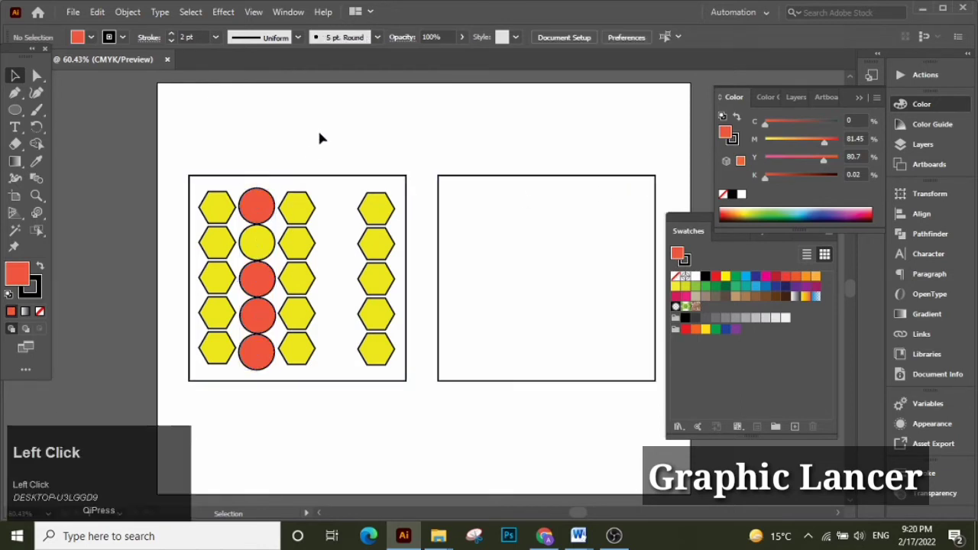
# Match the second circle's fill to the orange-red circle below it using the Eyedropper.
pyautogui.click(262, 237)
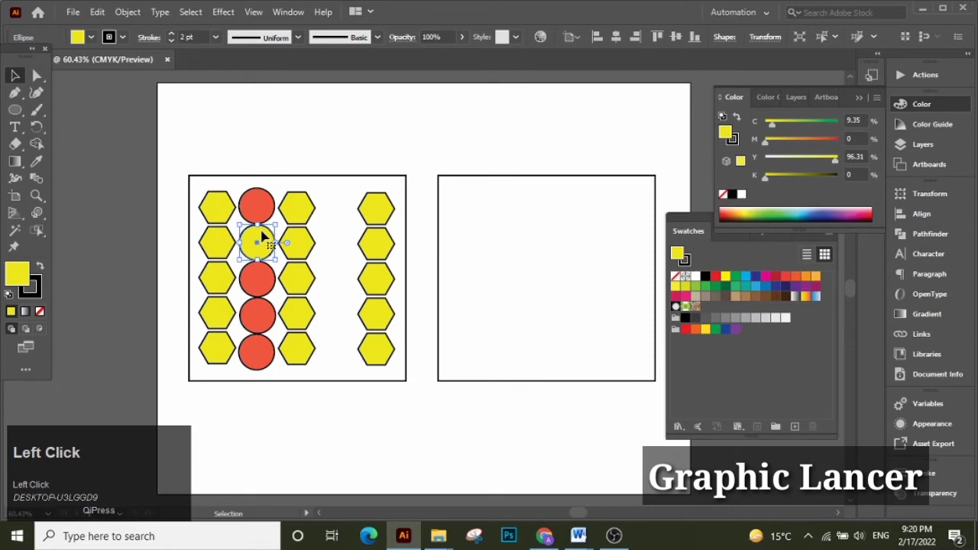
pyautogui.click(36, 161)
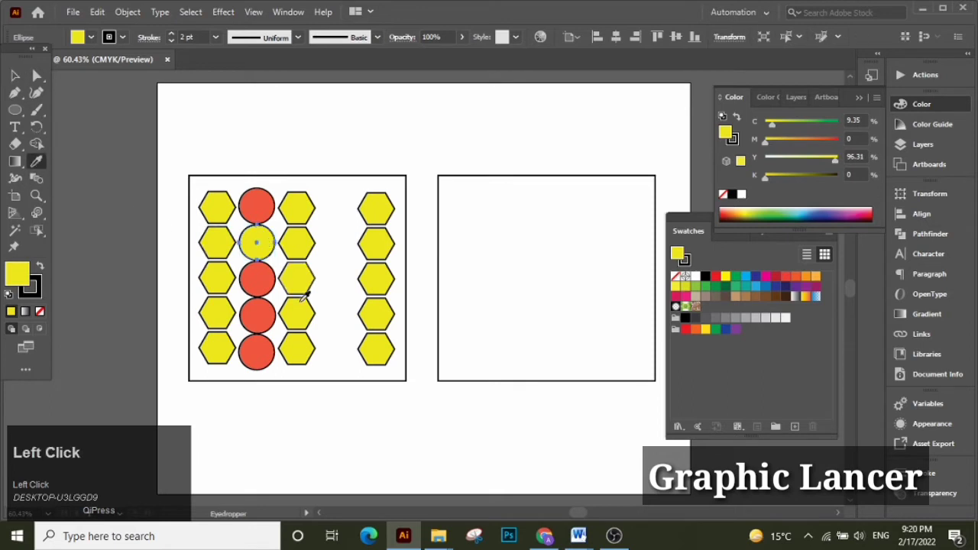
pyautogui.click(266, 278)
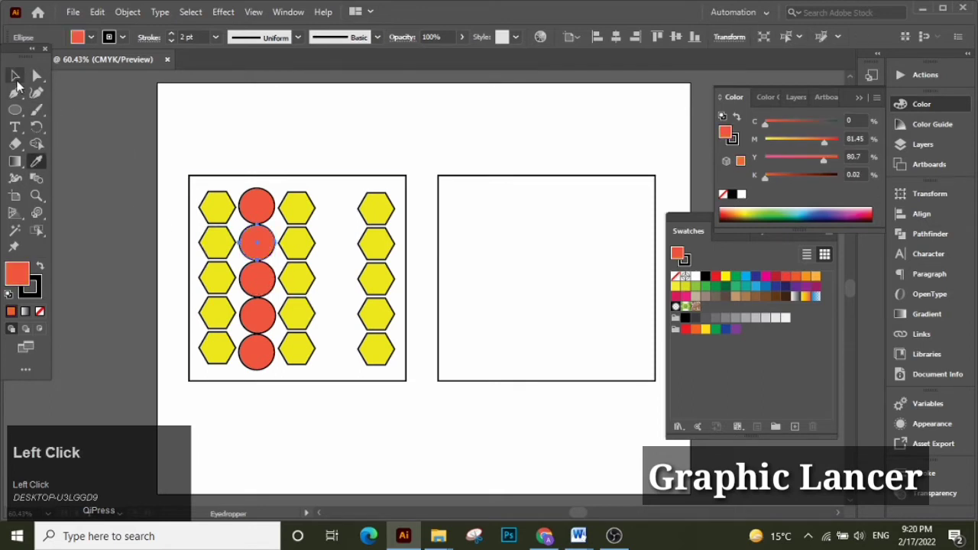
# Group the five orange-red circles of the column.
pyautogui.click(15, 77)
pyautogui.click(261, 207)
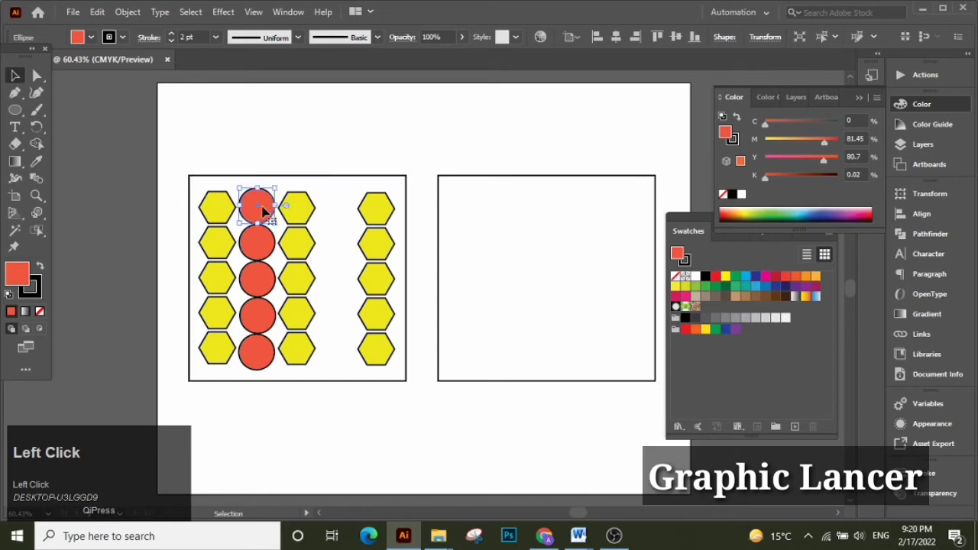
pyautogui.keyDown('shift'); pyautogui.click(264, 277); pyautogui.keyUp('shift')
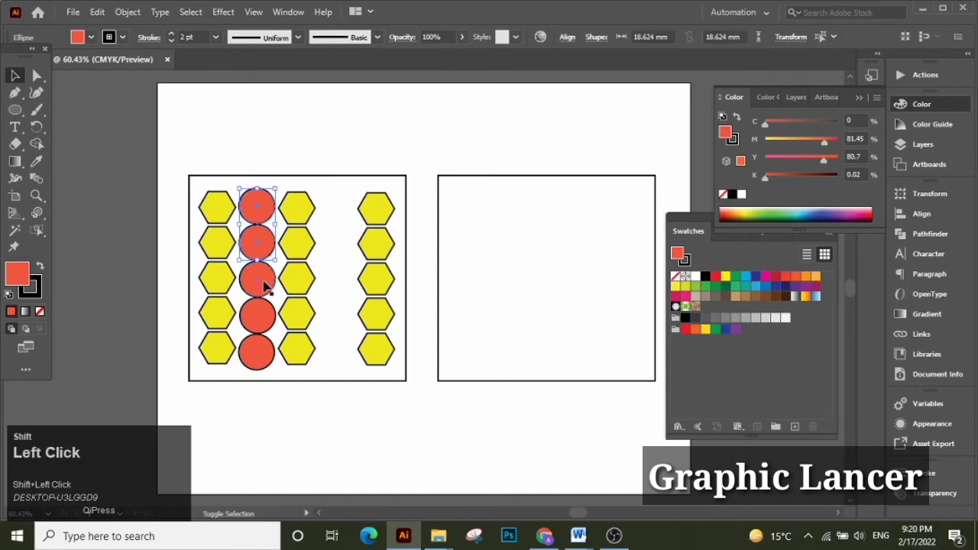
pyautogui.keyDown('shift'); pyautogui.click(261, 319); pyautogui.keyUp('shift')
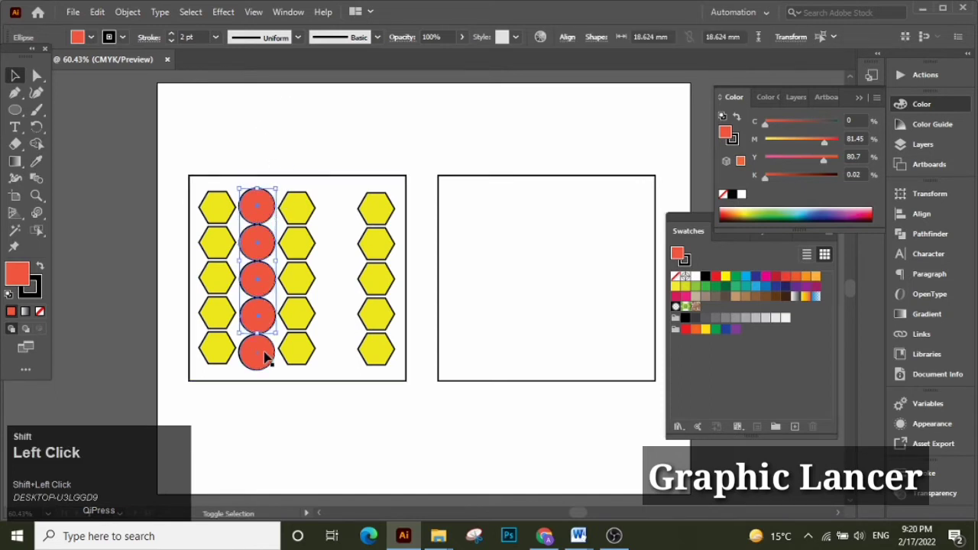
pyautogui.keyDown('shift'); pyautogui.click(263, 352); pyautogui.keyUp('shift')
pyautogui.hotkey('ctrl', 'g')
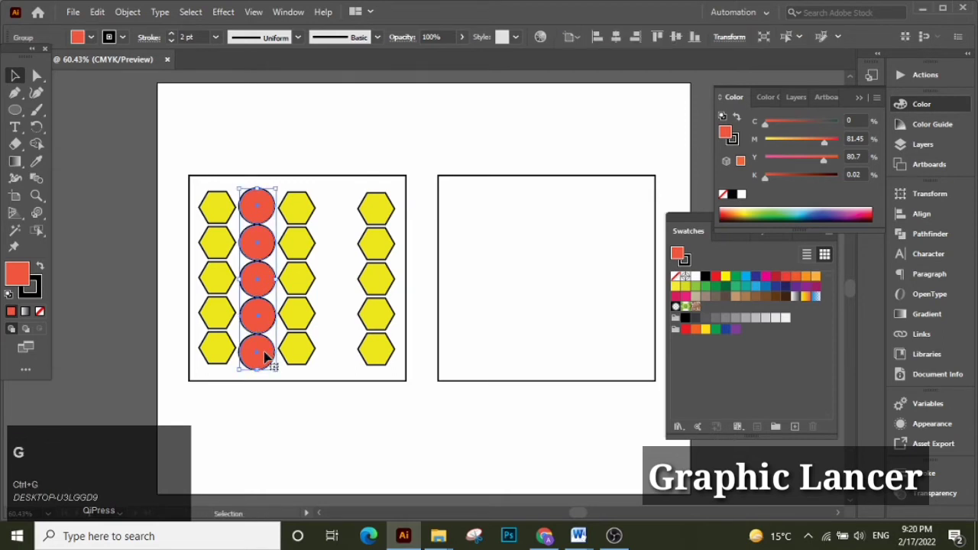
# Duplicate the circle column into the empty gap between the second and third hexagon columns.
pyautogui.click(254, 279)
pyautogui.moveTo(254, 278); pyautogui.dragTo(332, 278)
pyautogui.click(359, 137)
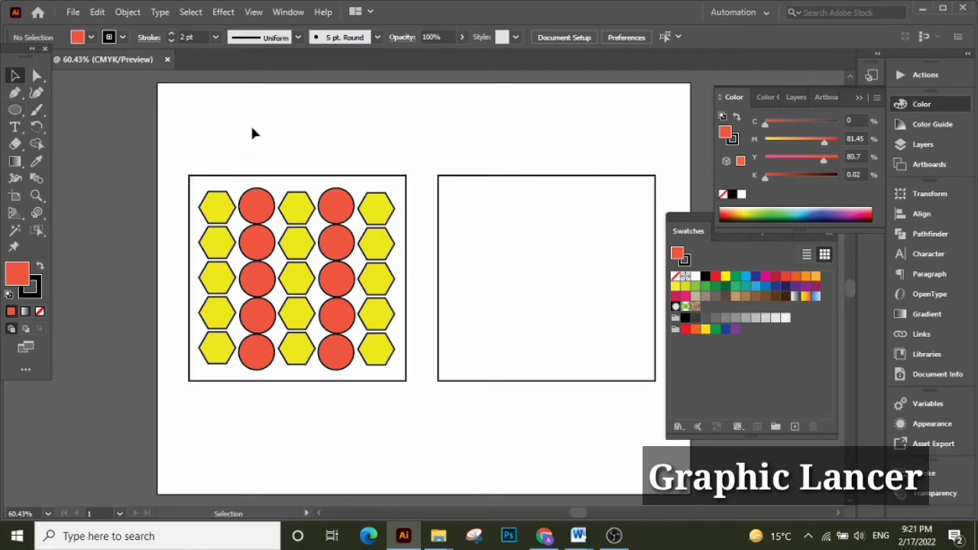
# Draw a short slanted line near the upper-left corner of the empty rectangle and place two copies of it to its right.
pyautogui.press('h')
pyautogui.moveTo(389, 120); pyautogui.dragTo(331, 114)
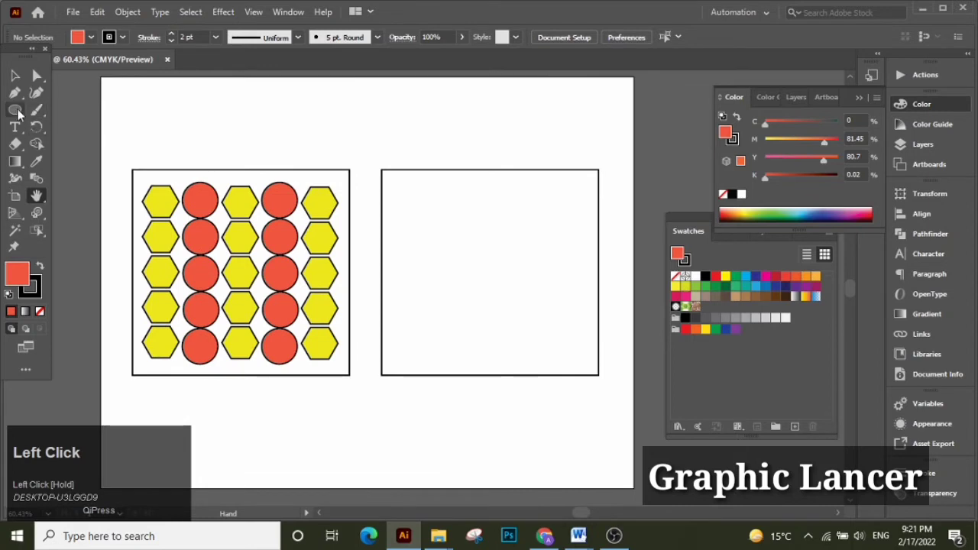
pyautogui.rightClick(18, 113)
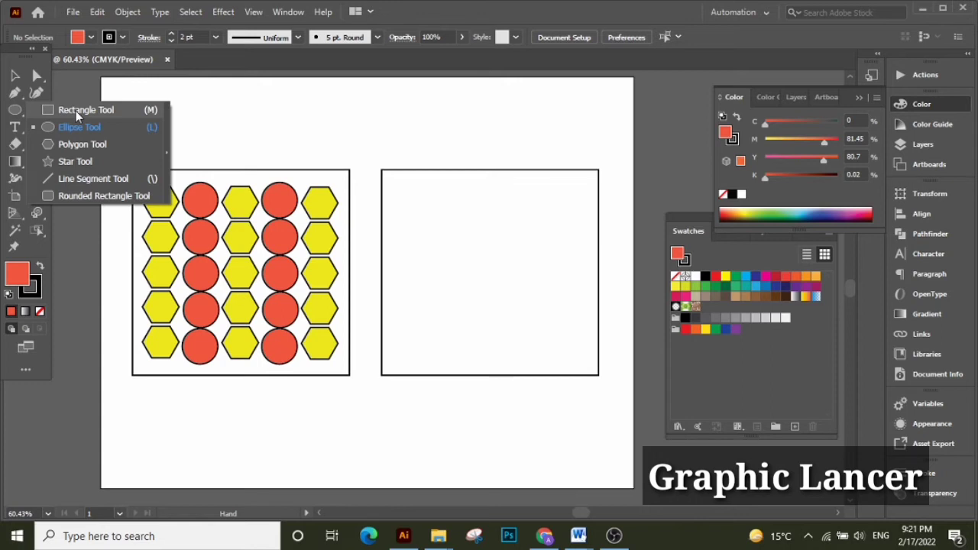
pyautogui.click(84, 181)
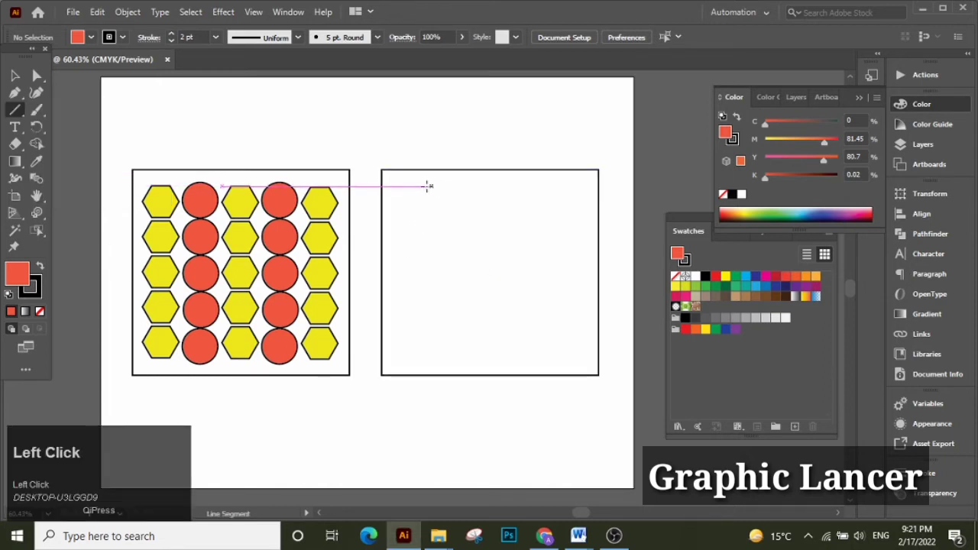
pyautogui.moveTo(415, 185); pyautogui.dragTo(401, 219)
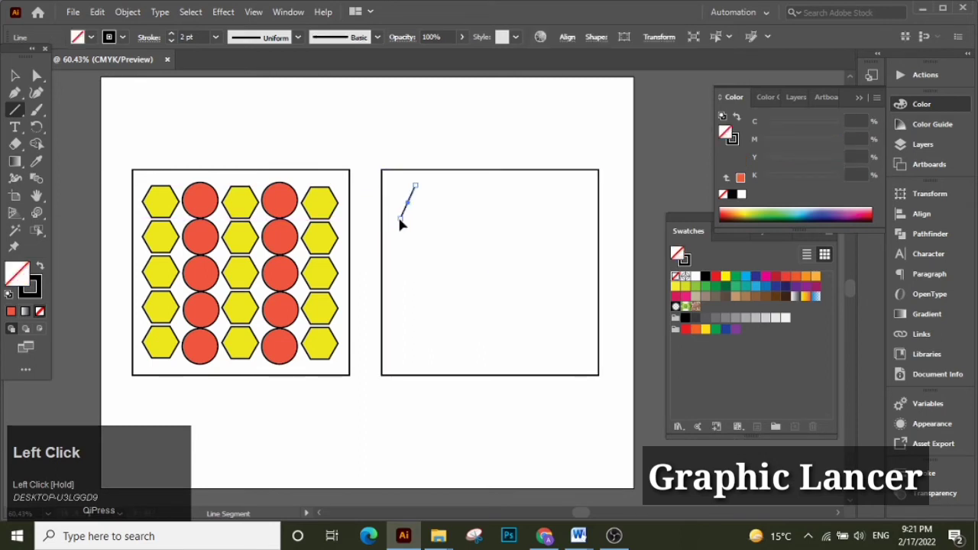
pyautogui.click(14, 75)
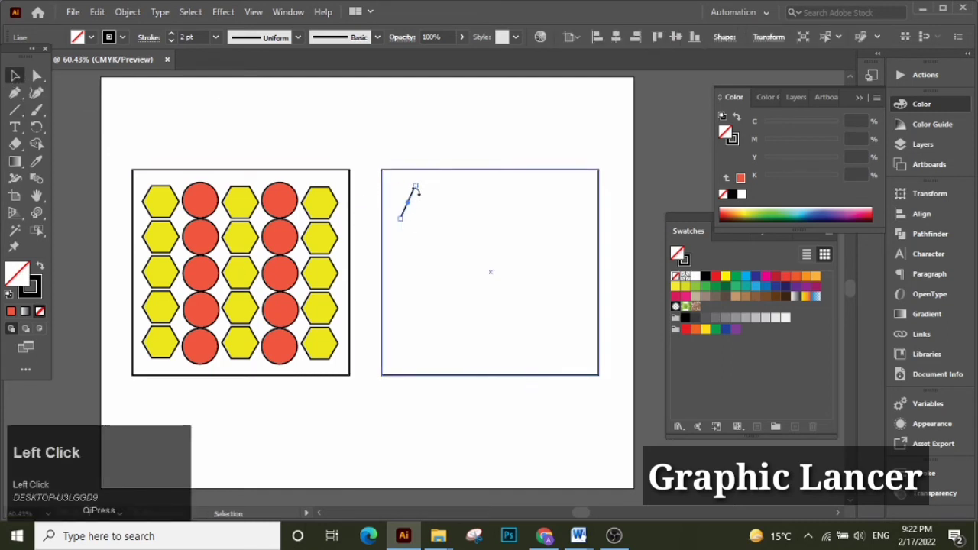
pyautogui.moveTo(408, 204); pyautogui.dragTo(479, 226)
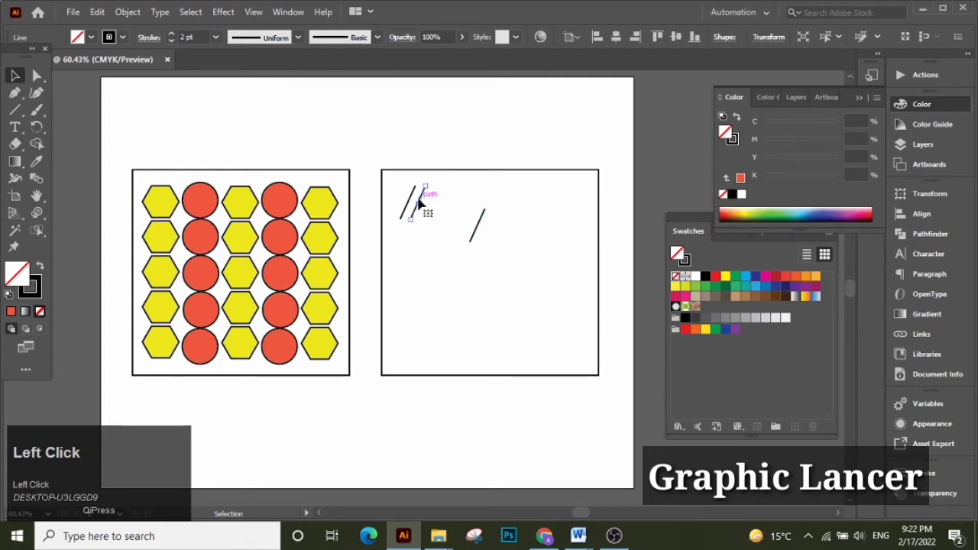
# Rotate the adjacent line copy to slope down to the right and join its top end to the first line's top.
pyautogui.click(420, 201)
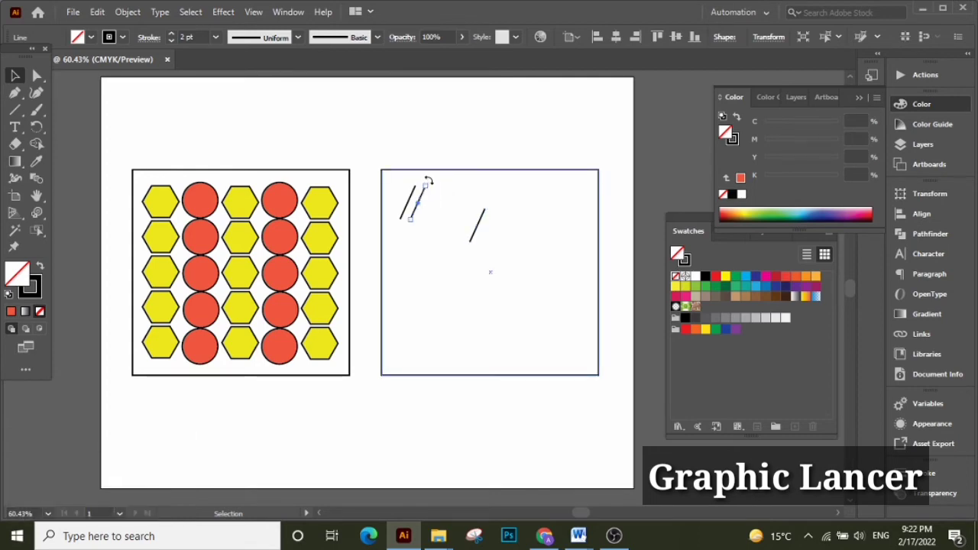
pyautogui.moveTo(427, 181); pyautogui.dragTo(426, 205)
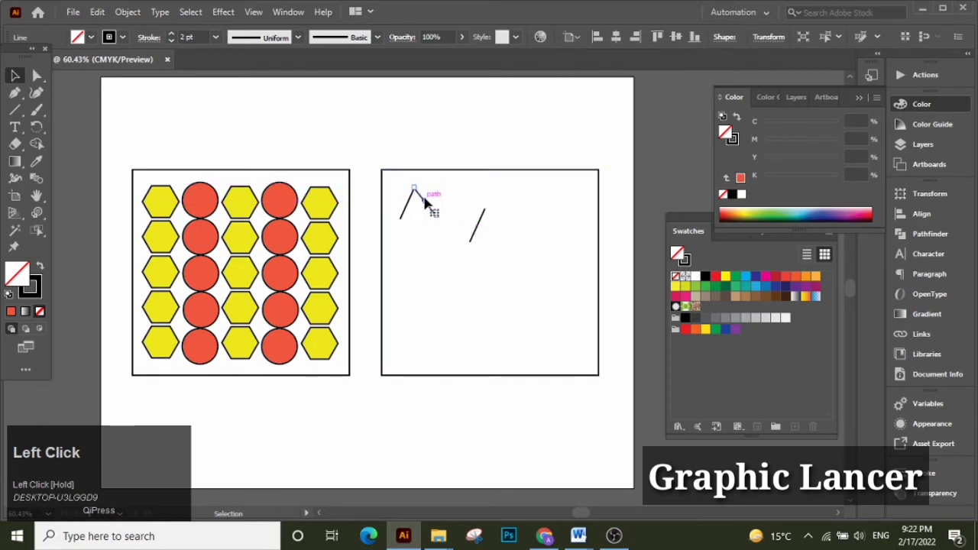
pyautogui.press('Right')
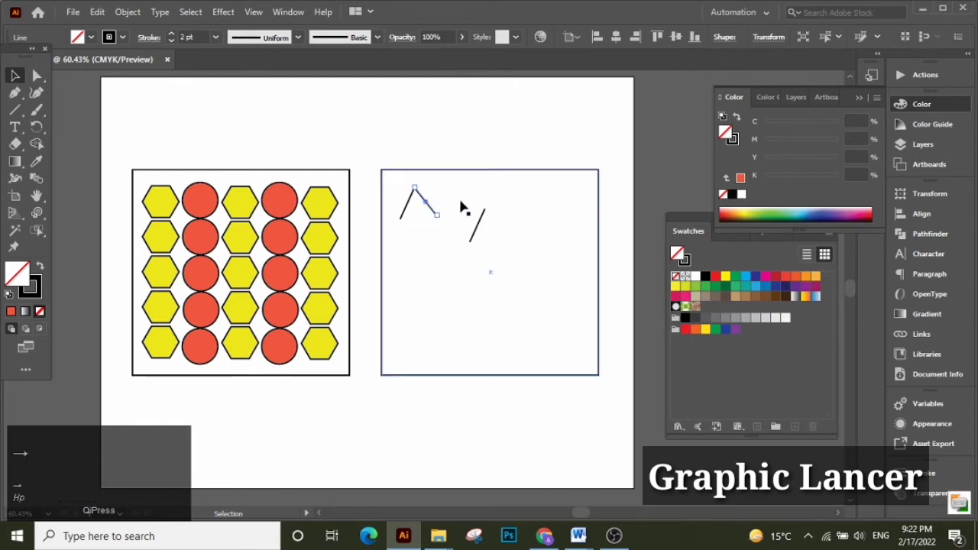
pyautogui.moveTo(440, 212); pyautogui.dragTo(435, 215)
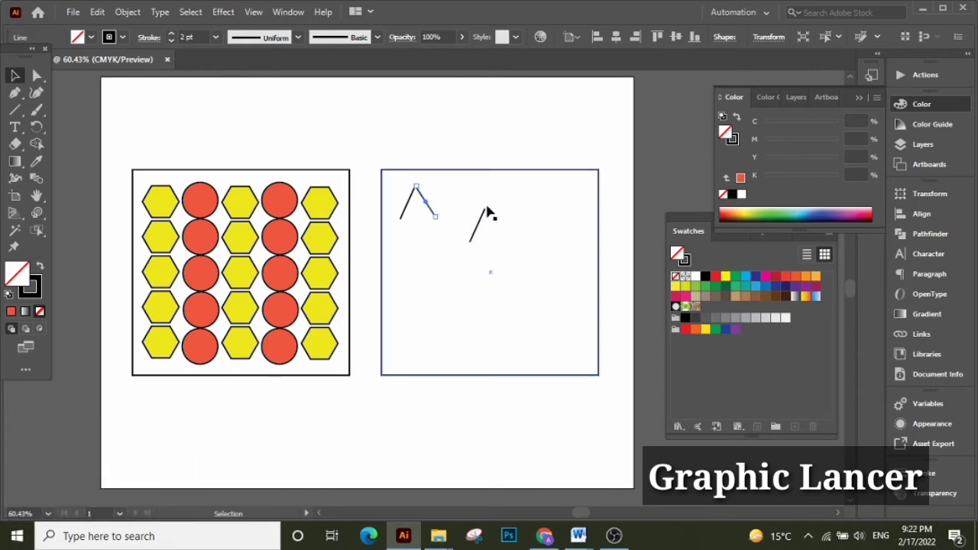
# Rotate the remaining line copy to nearly horizontal and move it under the other two to close the triangle.
pyautogui.click(485, 213)
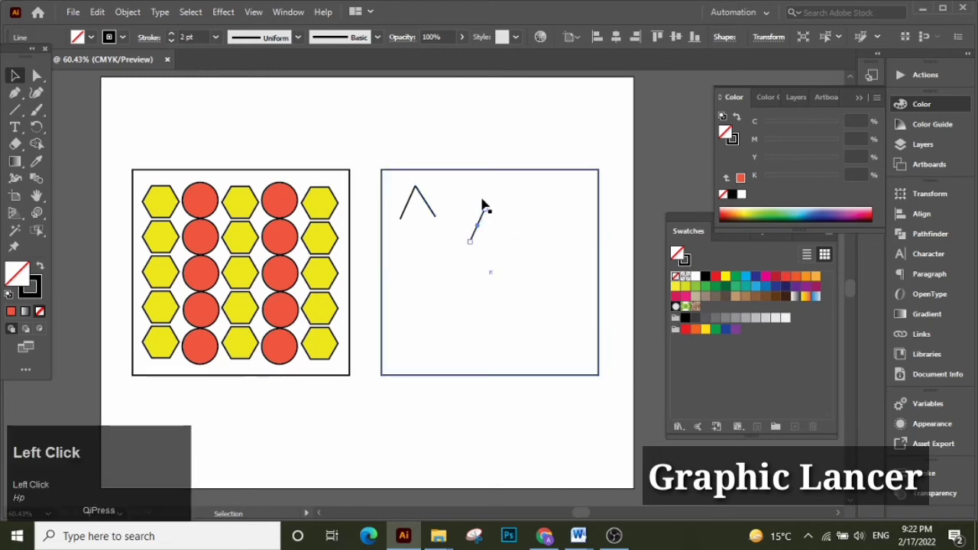
pyautogui.moveTo(489, 206); pyautogui.dragTo(418, 220)
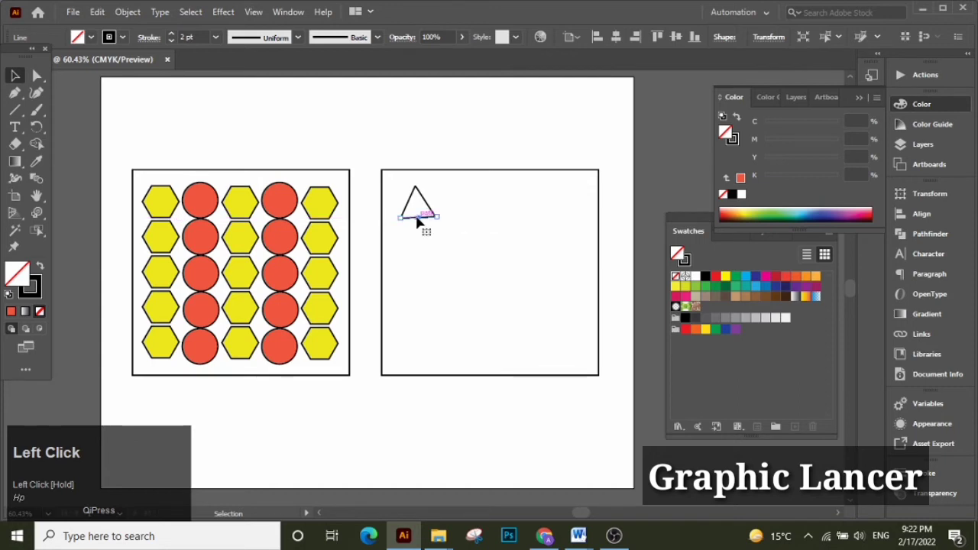
pyautogui.click(448, 125)
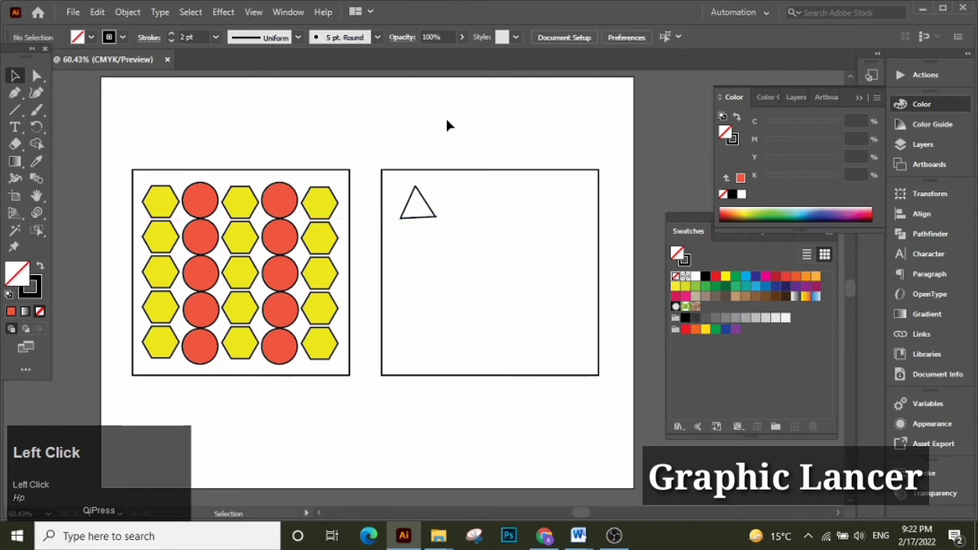
# Group the three lines that form the triangle.
pyautogui.click(425, 201)
pyautogui.keyDown('shift'); pyautogui.click(409, 210); pyautogui.keyUp('shift')
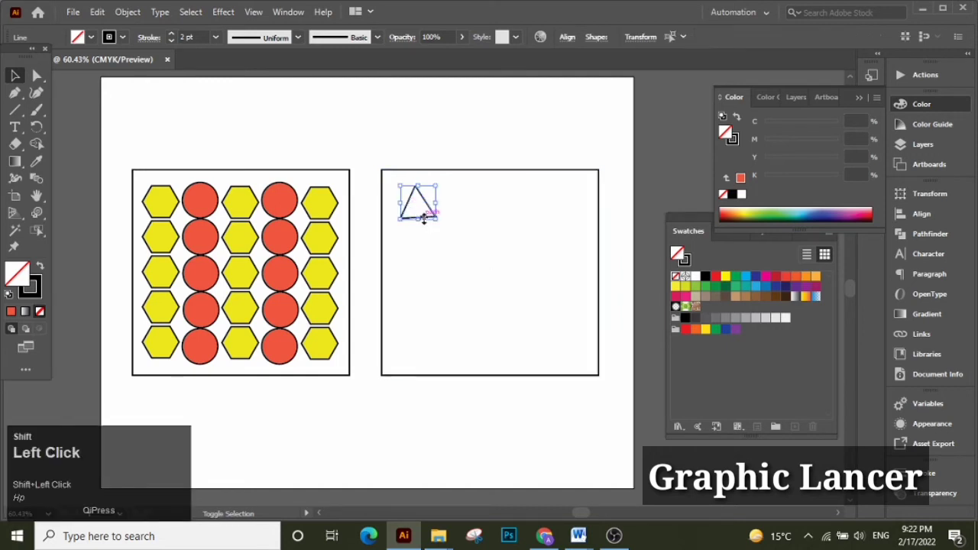
pyautogui.keyDown('shift'); pyautogui.click(426, 220); pyautogui.keyUp('shift')
pyautogui.hotkey('ctrl', 'g')
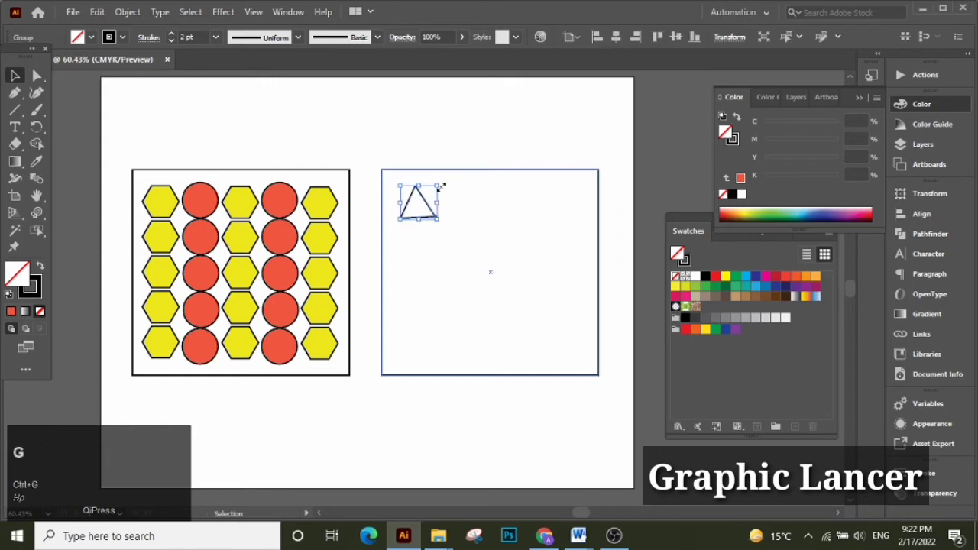
# Fine-tune the grouped triangle's rotation with small turns to level its base.
pyautogui.moveTo(444, 180); pyautogui.dragTo(445, 175)
pyautogui.click(448, 142)
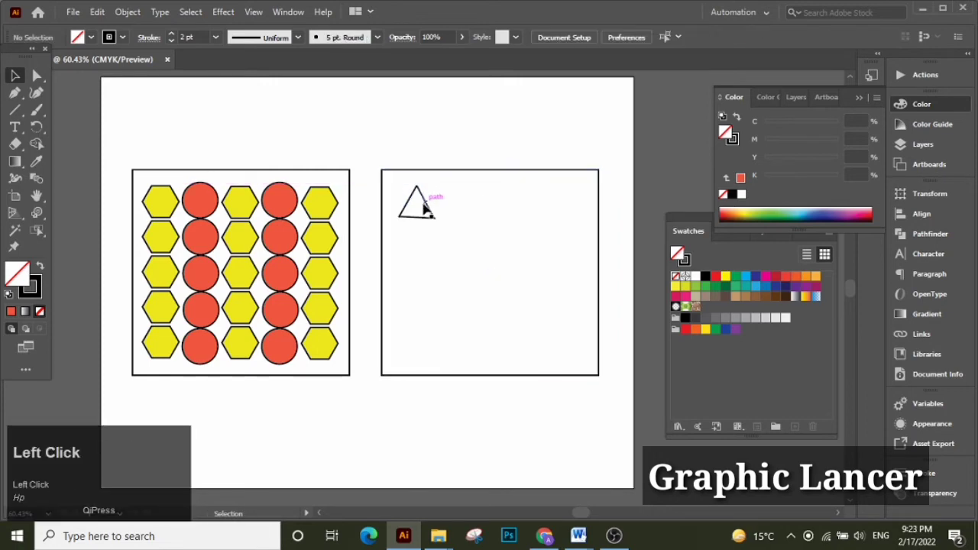
pyautogui.click(427, 208)
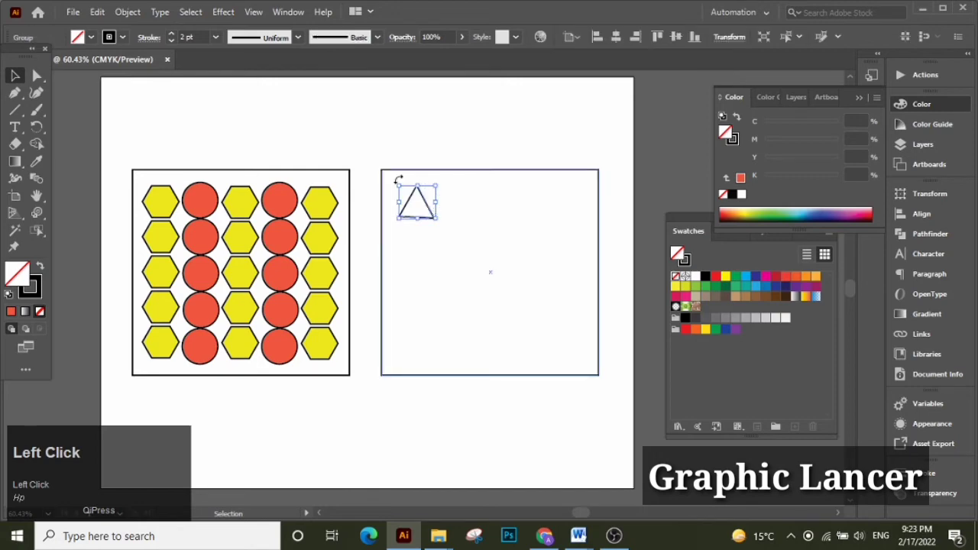
pyautogui.moveTo(398, 181); pyautogui.dragTo(399, 186)
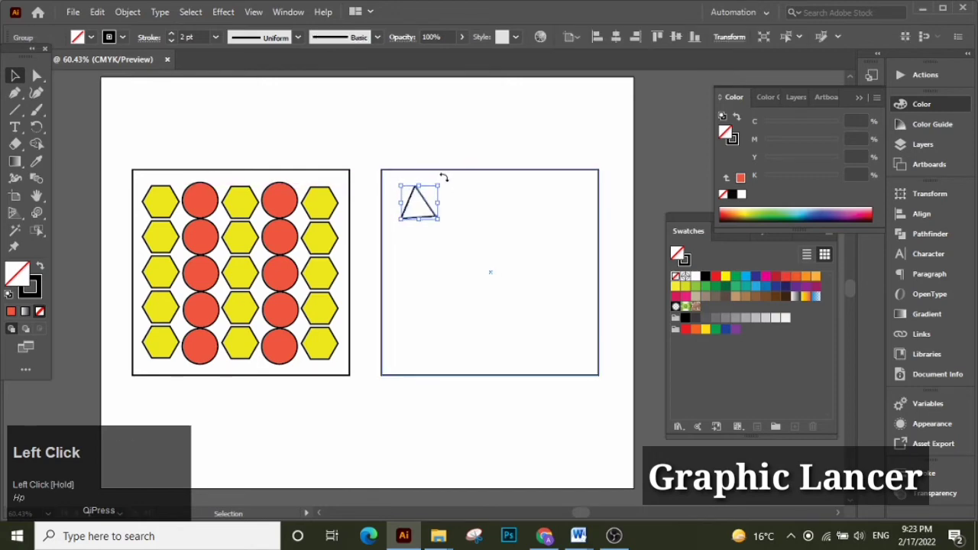
pyautogui.click(445, 142)
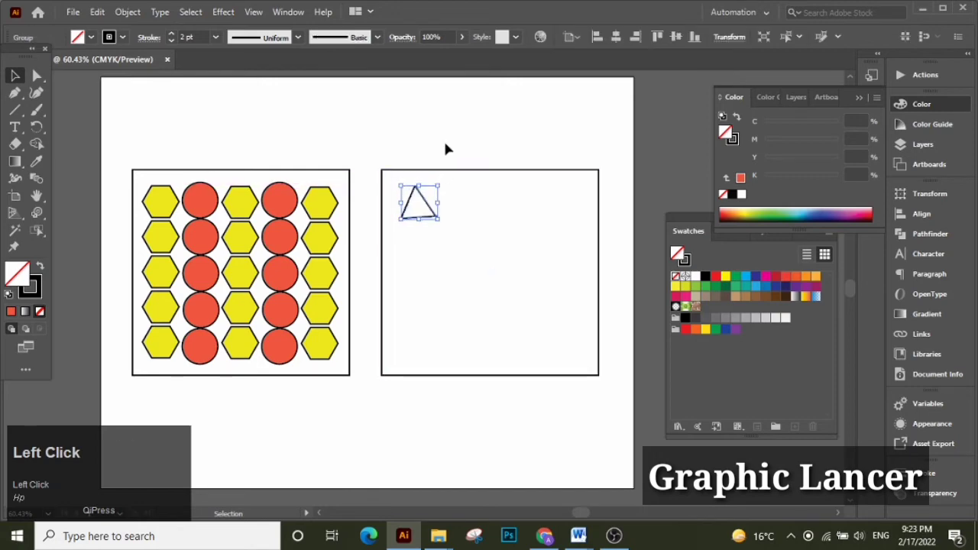
pyautogui.click(437, 217)
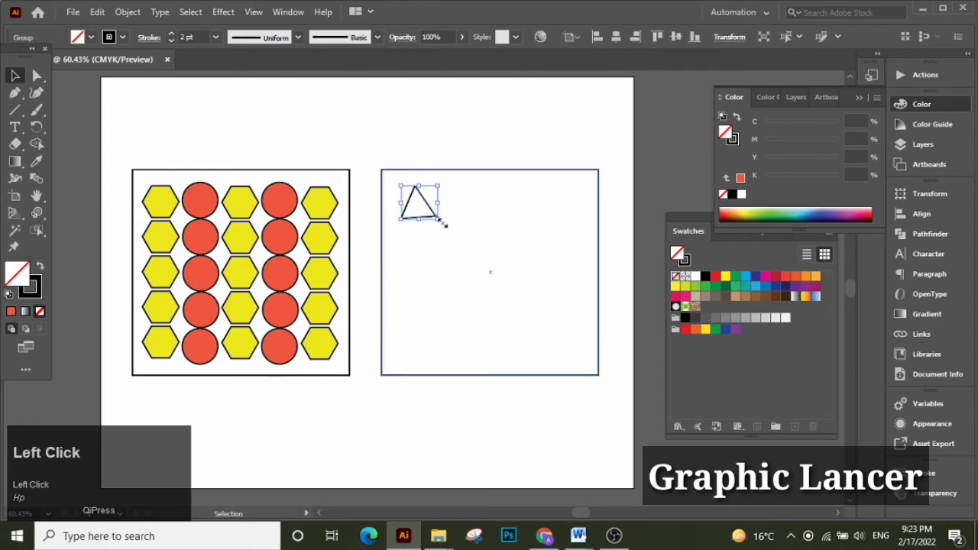
pyautogui.moveTo(437, 220); pyautogui.dragTo(441, 224)
pyautogui.hotkey('ctrl', 'z')
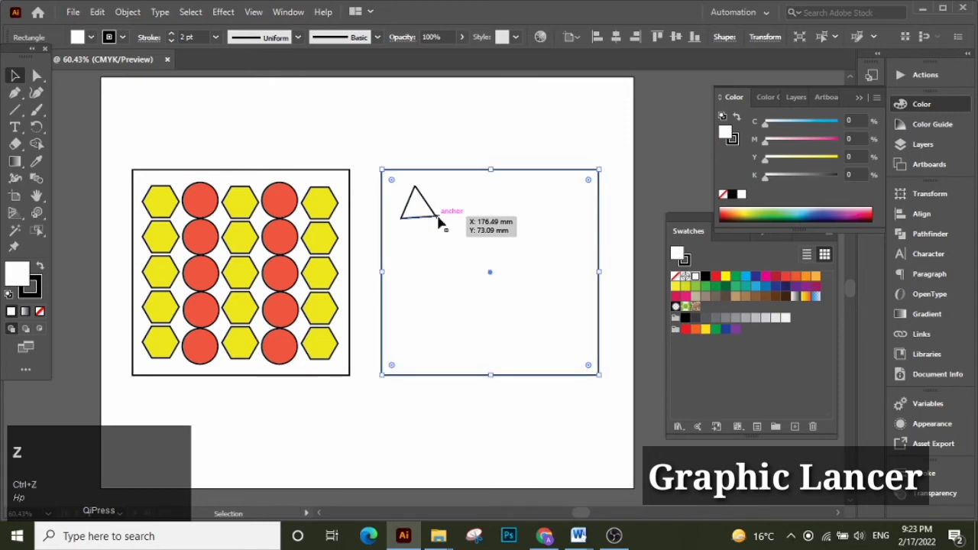
# Rotate the grouped triangle slightly in small turns until its base is level.
pyautogui.click(452, 122)
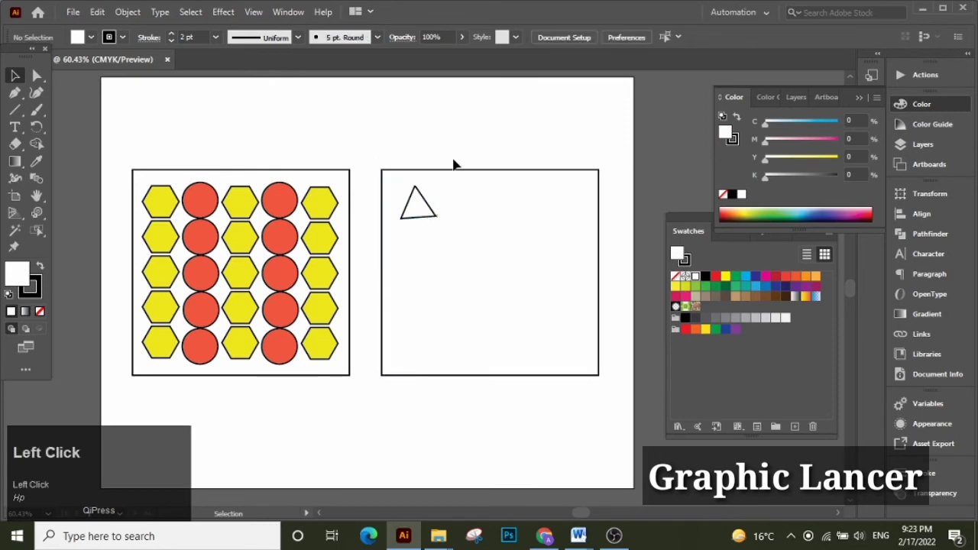
pyautogui.click(437, 219)
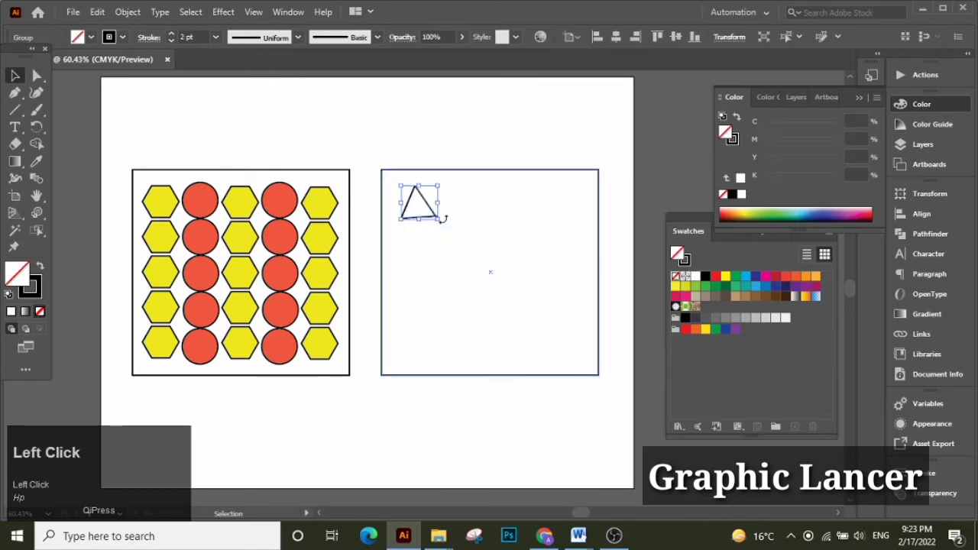
pyautogui.moveTo(443, 219); pyautogui.dragTo(442, 216)
pyautogui.moveTo(440, 180); pyautogui.dragTo(440, 178)
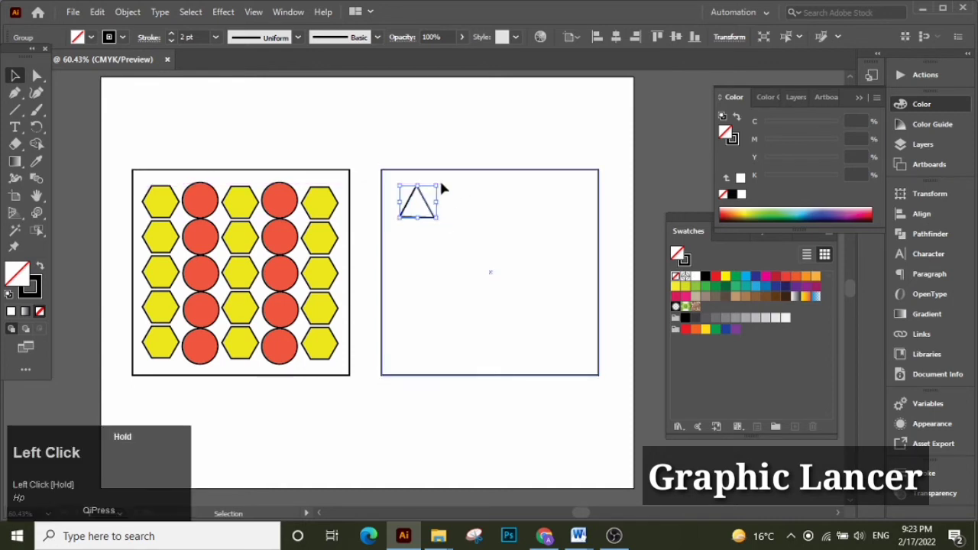
pyautogui.click(451, 117)
# Move the triangle group toward the right rectangle's upper-left corner and nudge it down and to the right to even out the margins.
pyautogui.moveTo(432, 221); pyautogui.dragTo(429, 209)
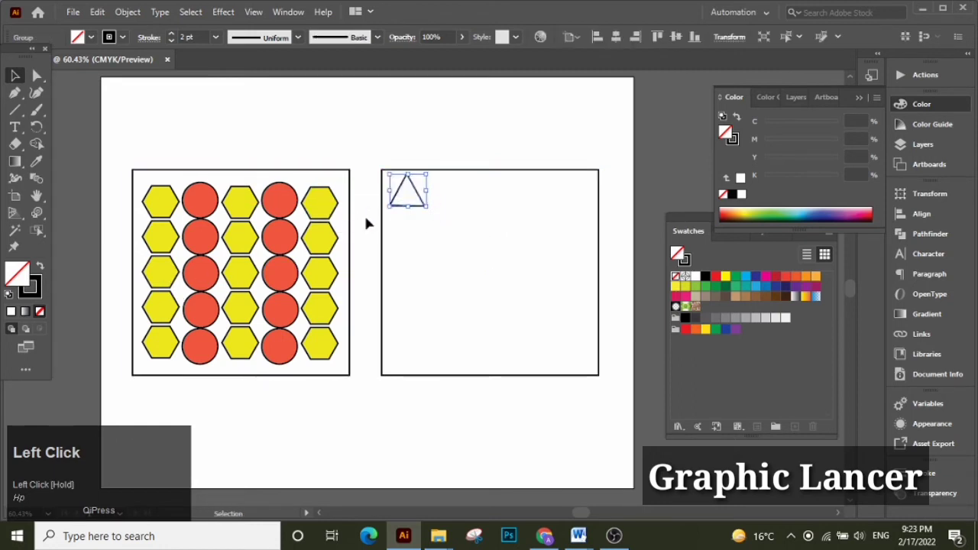
pyautogui.press('Down')
pyautogui.press('Down')
pyautogui.press('Down')
pyautogui.press('Down')
pyautogui.press('Down')
pyautogui.press('Down')
pyautogui.press('Down')
pyautogui.press('Down')
pyautogui.press('Down')
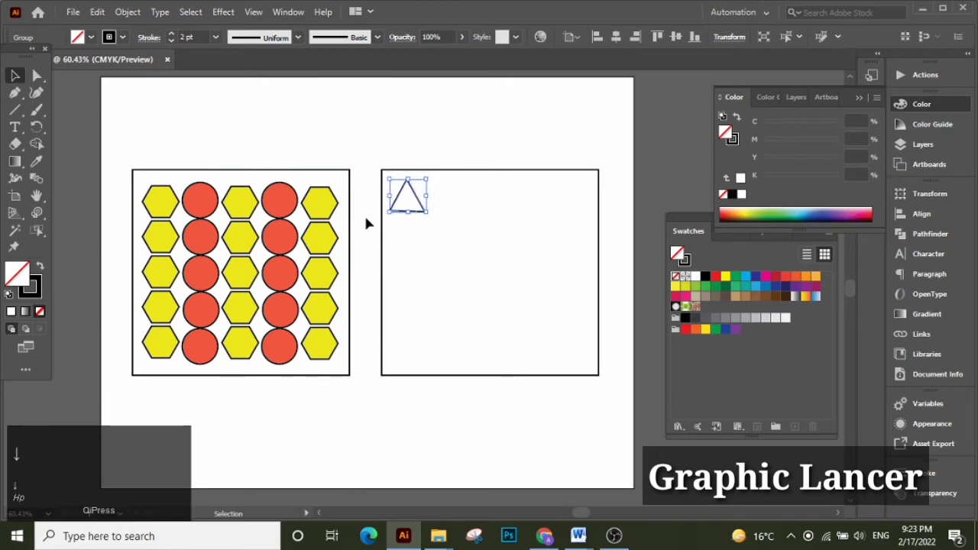
pyautogui.press('Down')
pyautogui.press('Down')
pyautogui.press('Down')
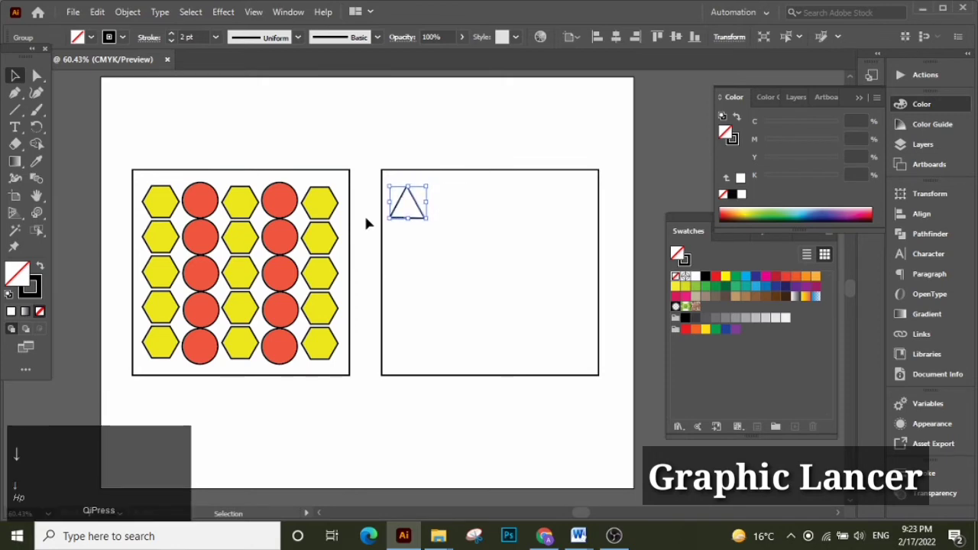
pyautogui.press('Right')
pyautogui.press('Right')
pyautogui.press('Right')
pyautogui.press('Right')
pyautogui.press('Right')
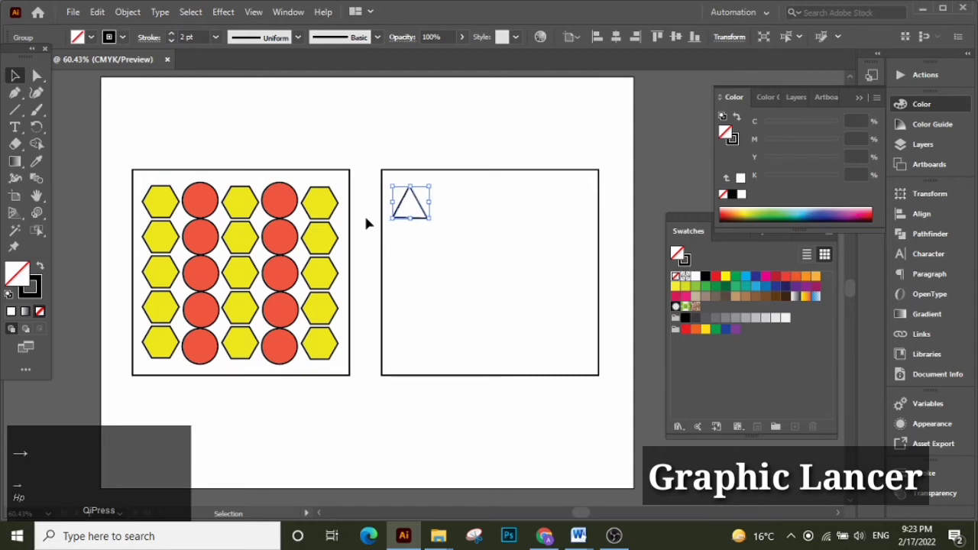
pyautogui.press('Right')
pyautogui.press('Right')
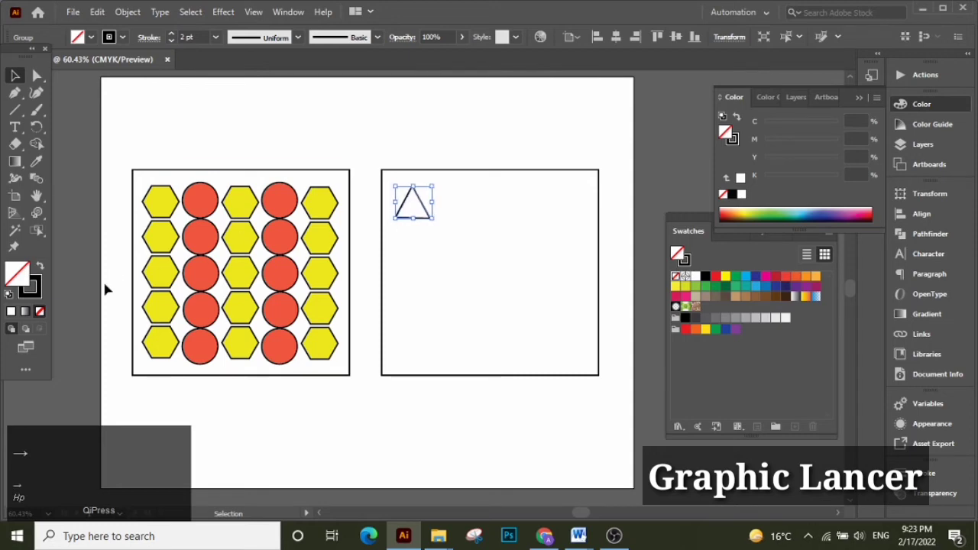
# Set the fill color to yellow EFEA43 with the triangle group selected.
pyautogui.doubleClick(18, 274)
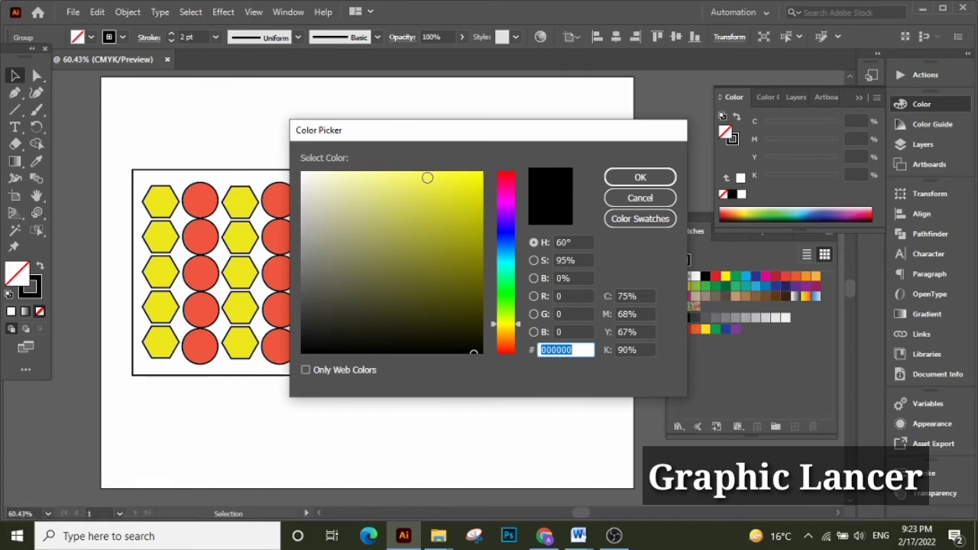
pyautogui.click(427, 178)
pyautogui.click(661, 178)
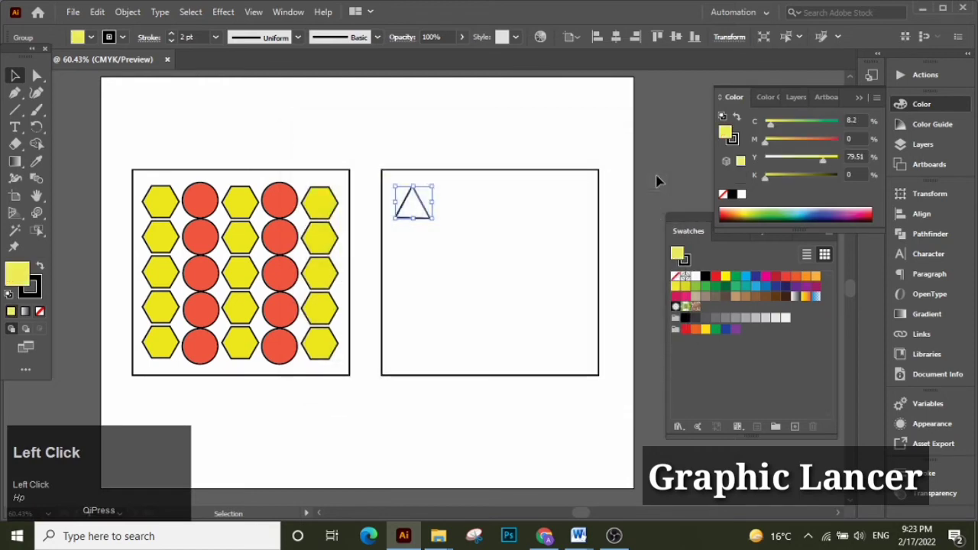
pyautogui.click(412, 155)
pyautogui.click(416, 197)
pyautogui.doubleClick(18, 277)
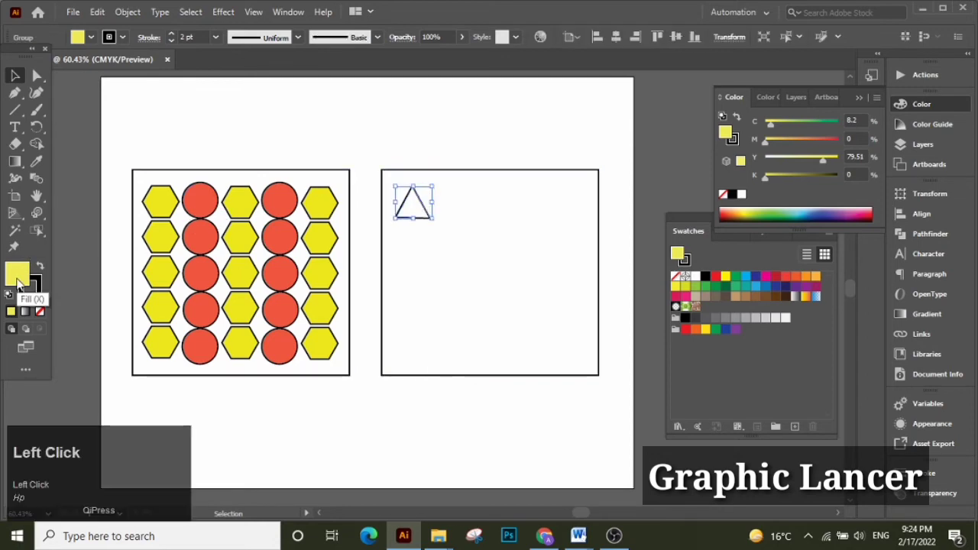
pyautogui.click(431, 182)
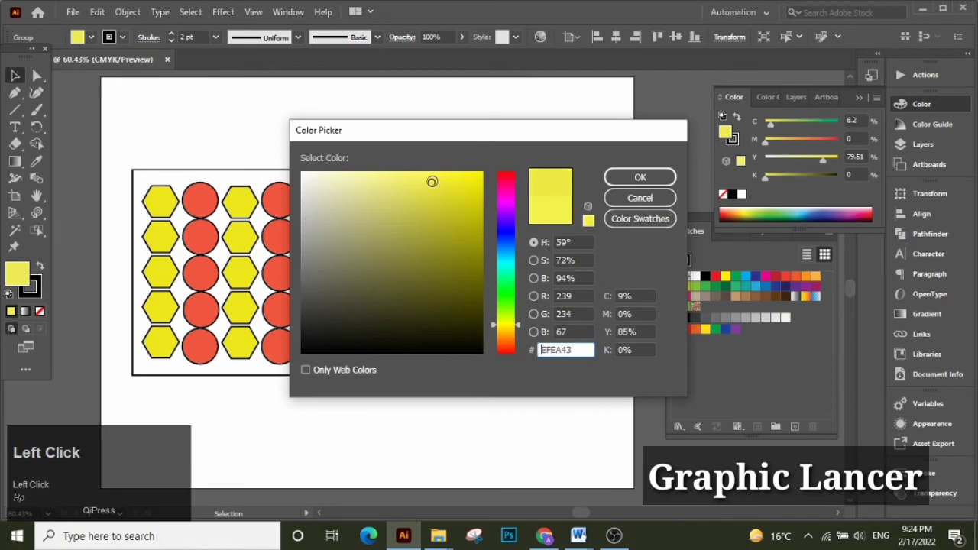
pyautogui.click(640, 177)
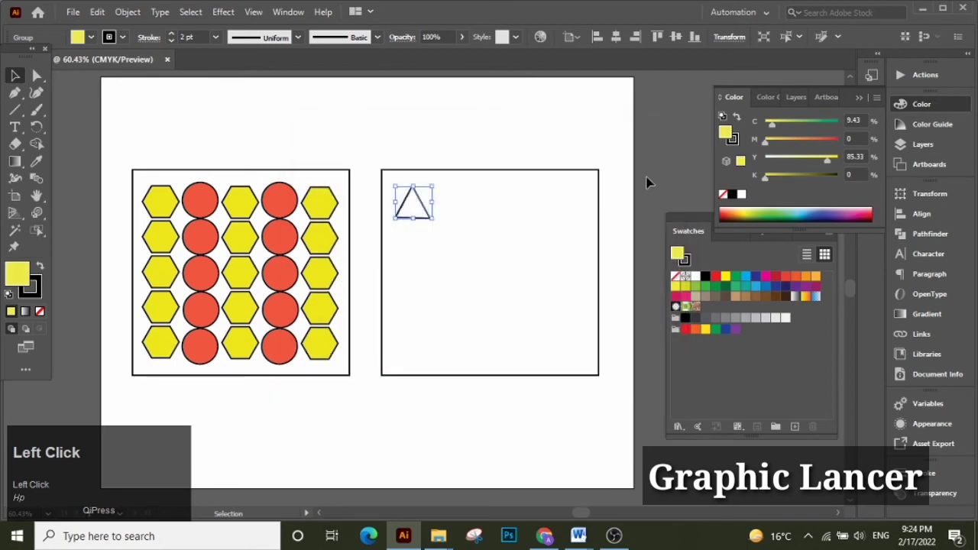
pyautogui.click(509, 148)
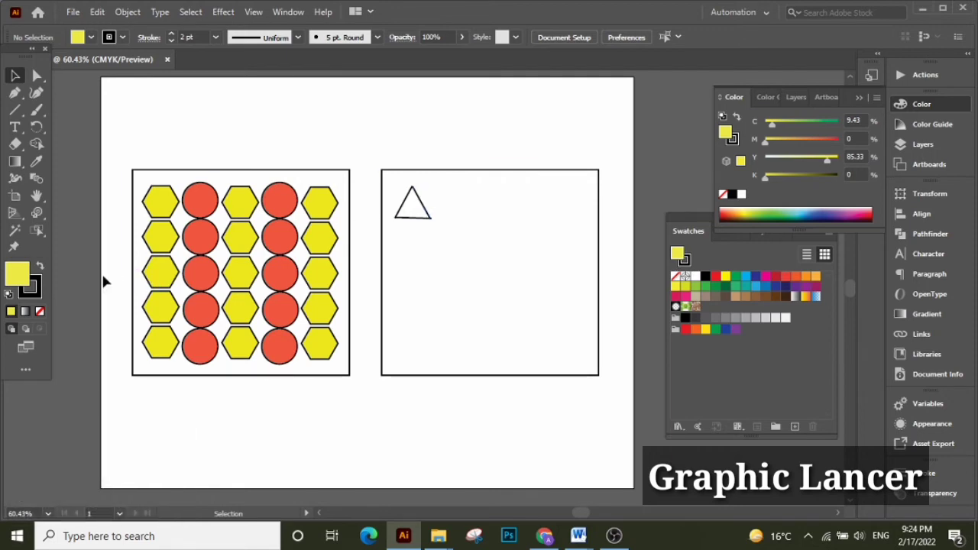
# Set the default stroke color to near-black 070707 with nothing selected.
pyautogui.click(42, 290)
pyautogui.doubleClick(41, 289)
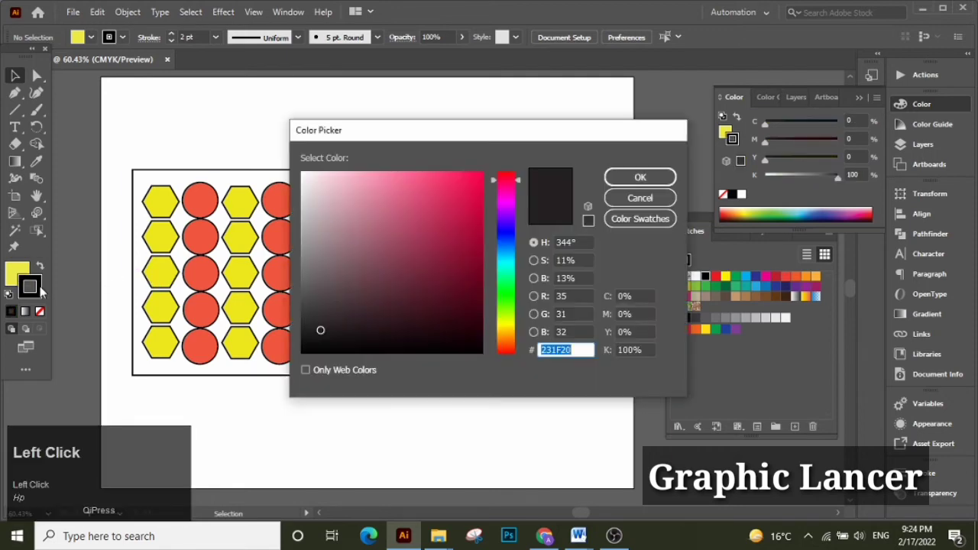
pyautogui.click(303, 349)
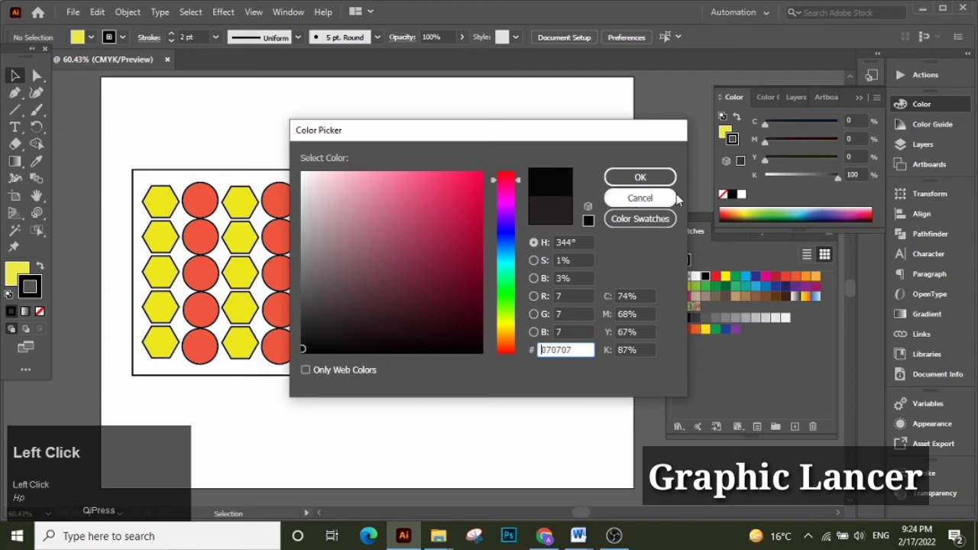
pyautogui.click(652, 180)
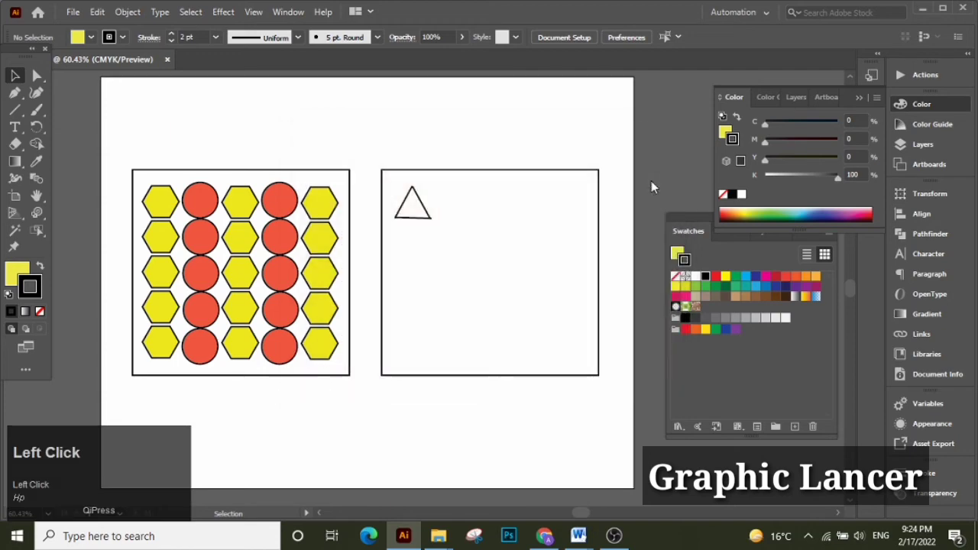
# Change the default stroke color to yellow-green D8EF2E.
pyautogui.doubleClick(38, 287)
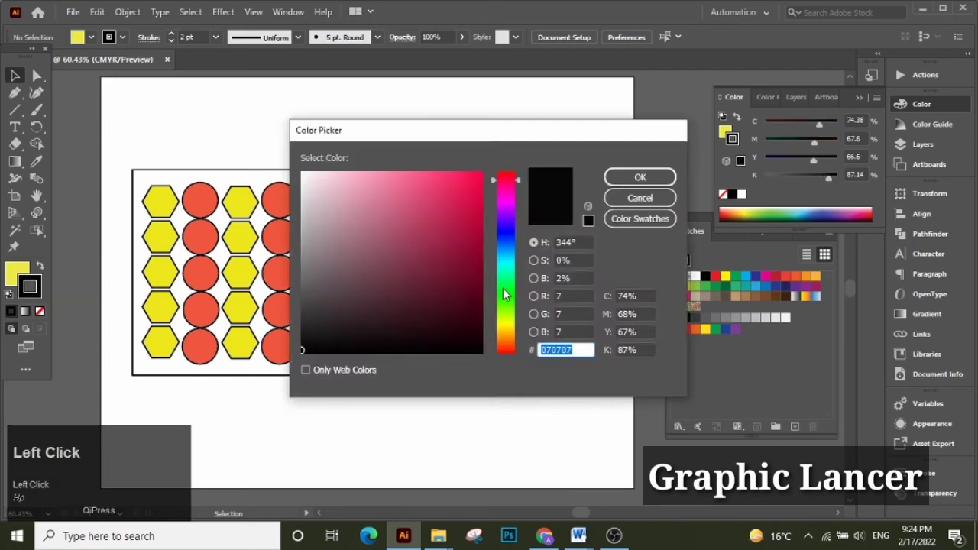
pyautogui.click(505, 321)
pyautogui.click(449, 180)
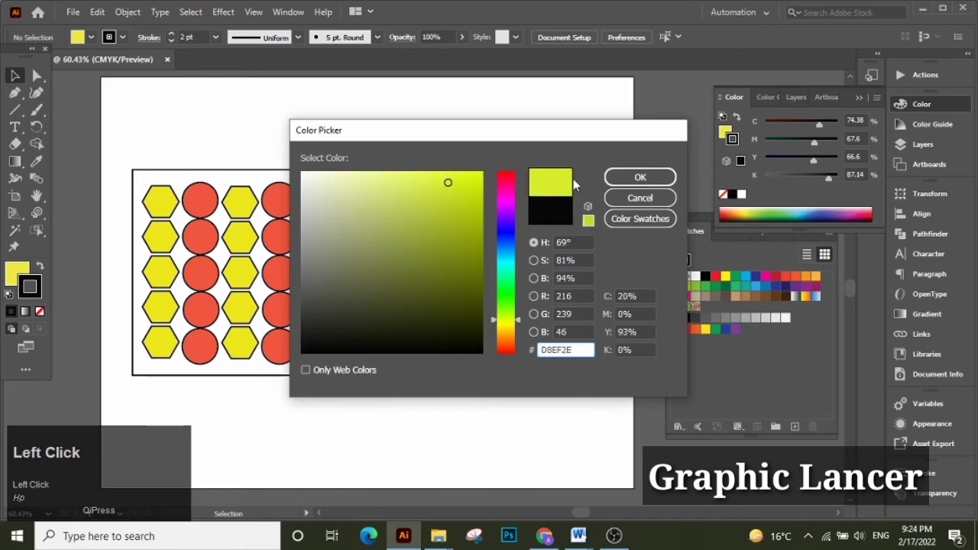
pyautogui.click(655, 180)
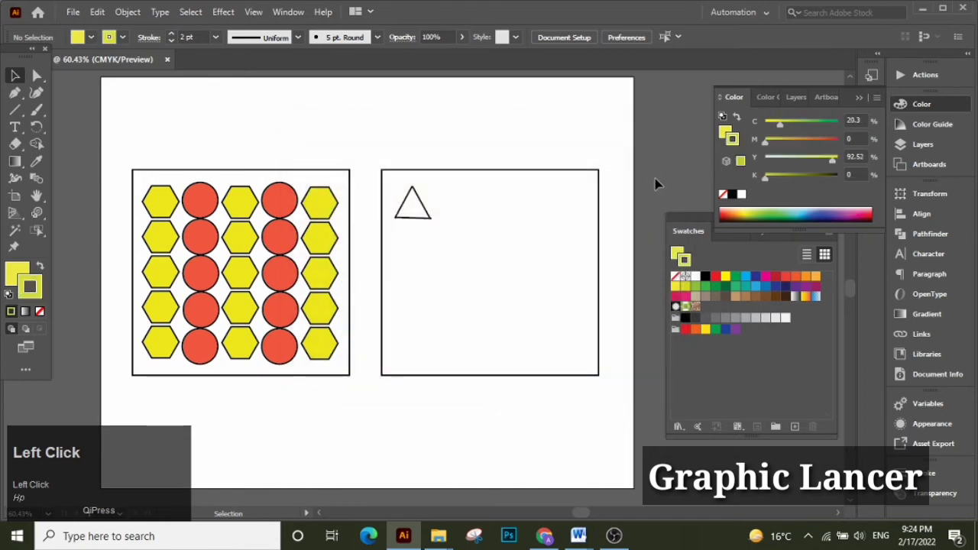
# Delete the triangle group and draw a small yellow square with a black outline in its place, using the Rectangle tool.
pyautogui.click(430, 219)
pyautogui.press('Delete')
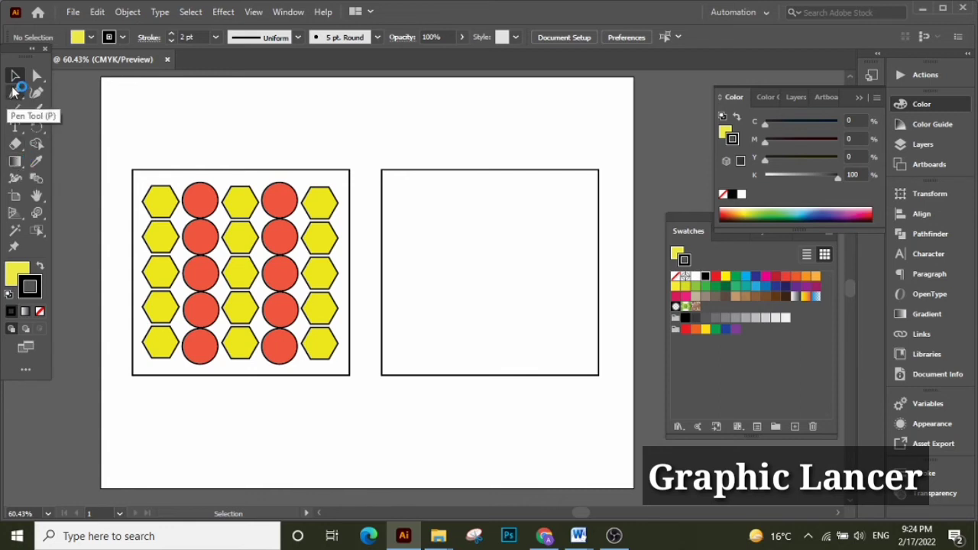
pyautogui.rightClick(13, 113)
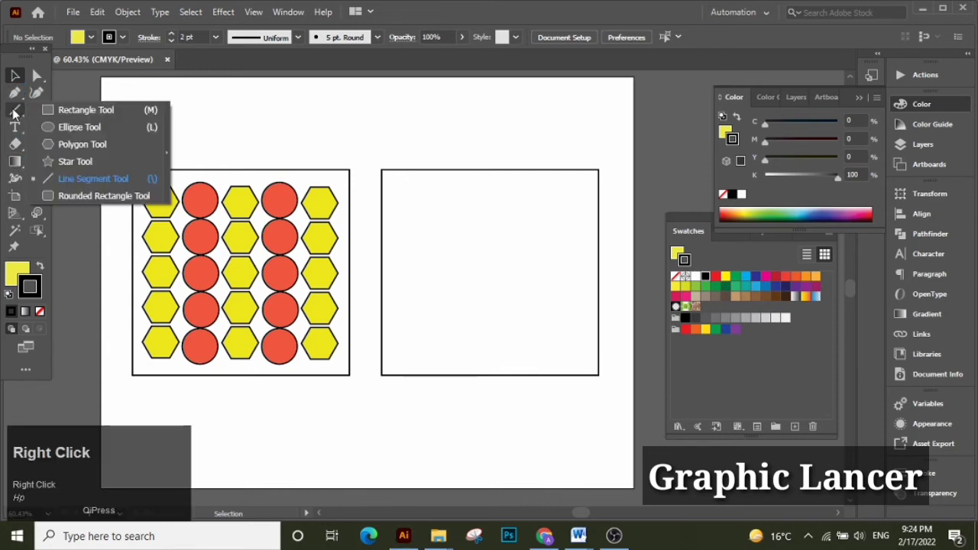
pyautogui.click(74, 116)
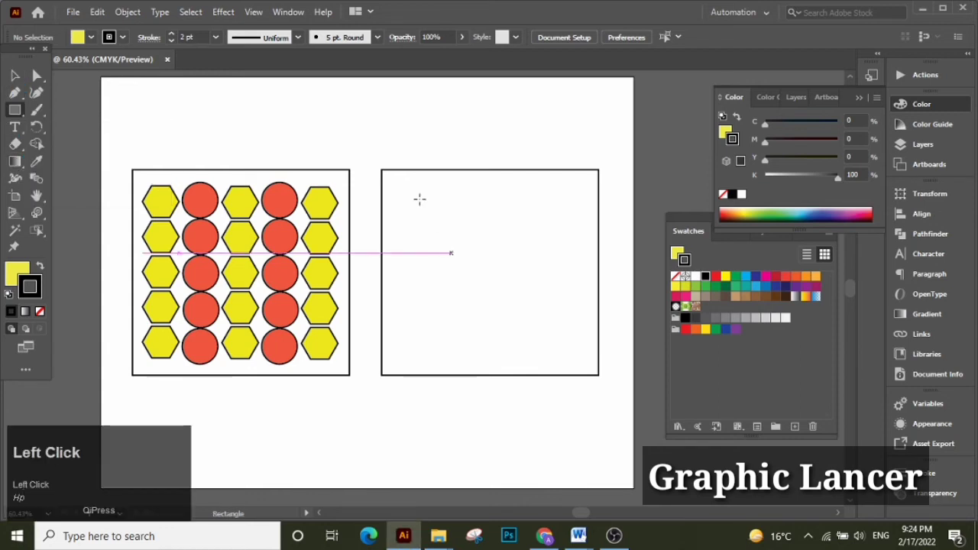
pyautogui.moveTo(404, 187); pyautogui.dragTo(434, 218)
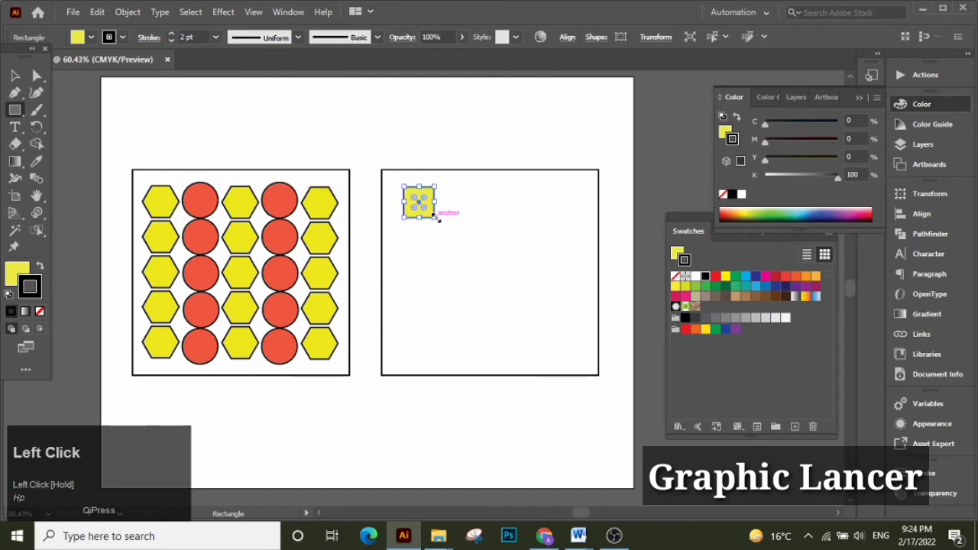
pyautogui.click(14, 76)
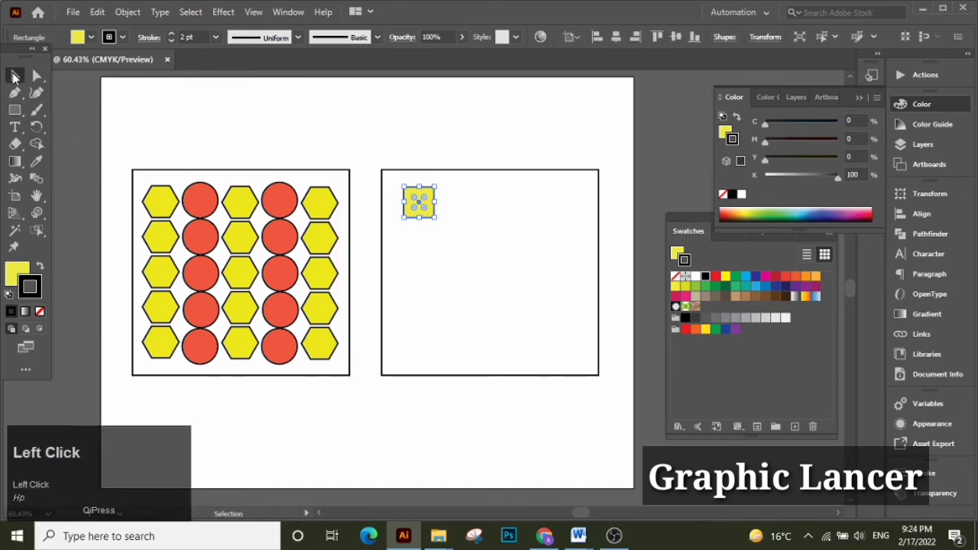
pyautogui.moveTo(421, 205); pyautogui.dragTo(443, 196)
pyautogui.hotkey('ctrl', 'z')
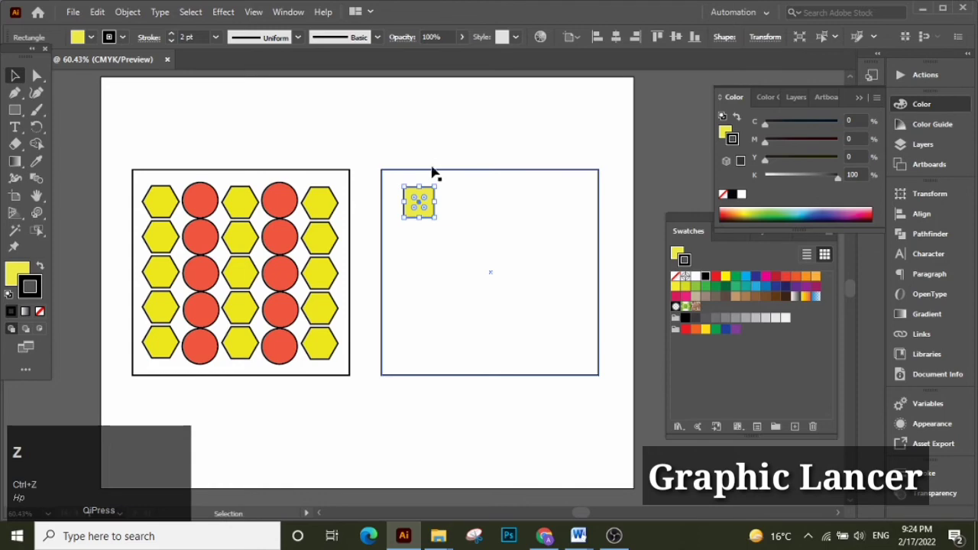
pyautogui.click(432, 167)
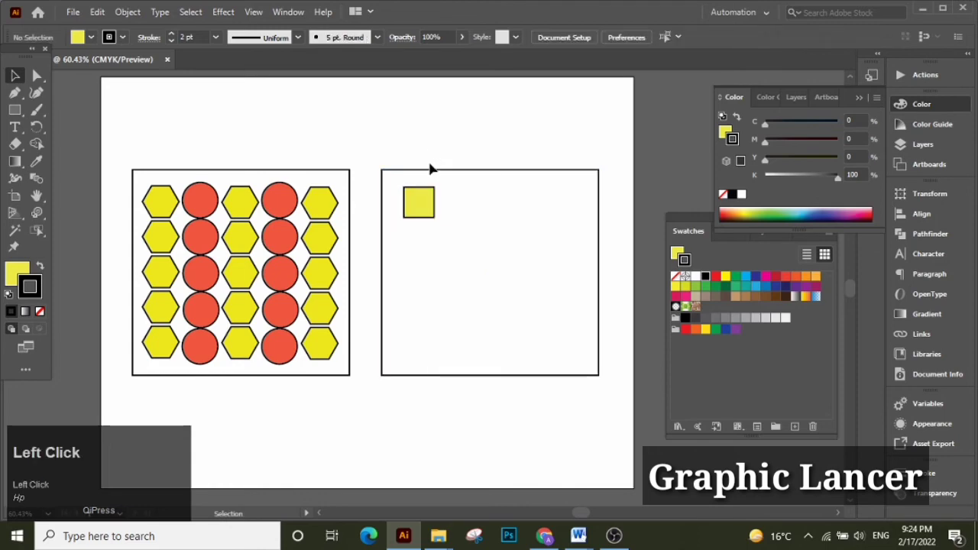
# Duplicate the yellow square to the right with a small gap and repeat the duplication three times to make a row of five.
pyautogui.click(425, 205)
pyautogui.moveTo(422, 205); pyautogui.dragTo(443, 203)
pyautogui.hotkey('ctrl', 'z')
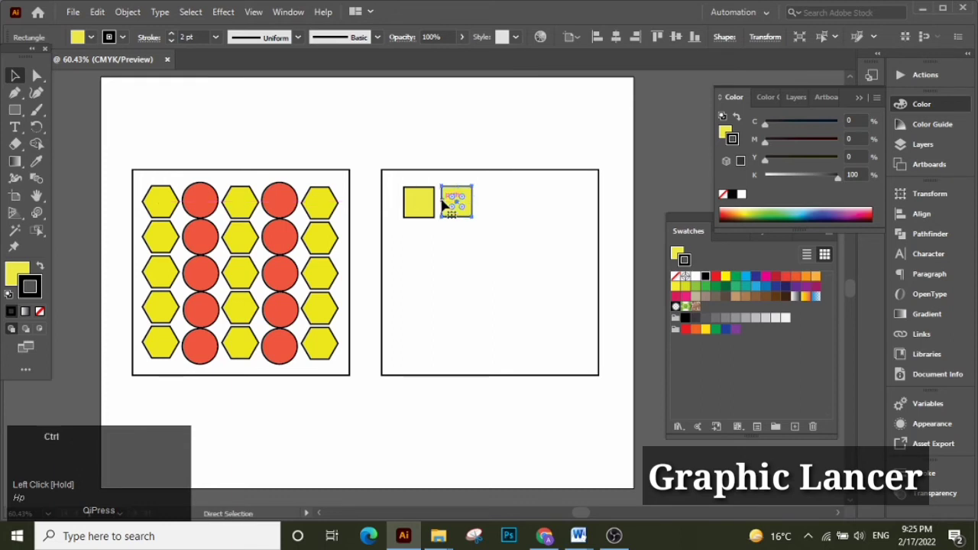
pyautogui.hotkey('ctrl', 'd')
pyautogui.hotkey('ctrl', 'd')
pyautogui.hotkey('ctrl', 'd')
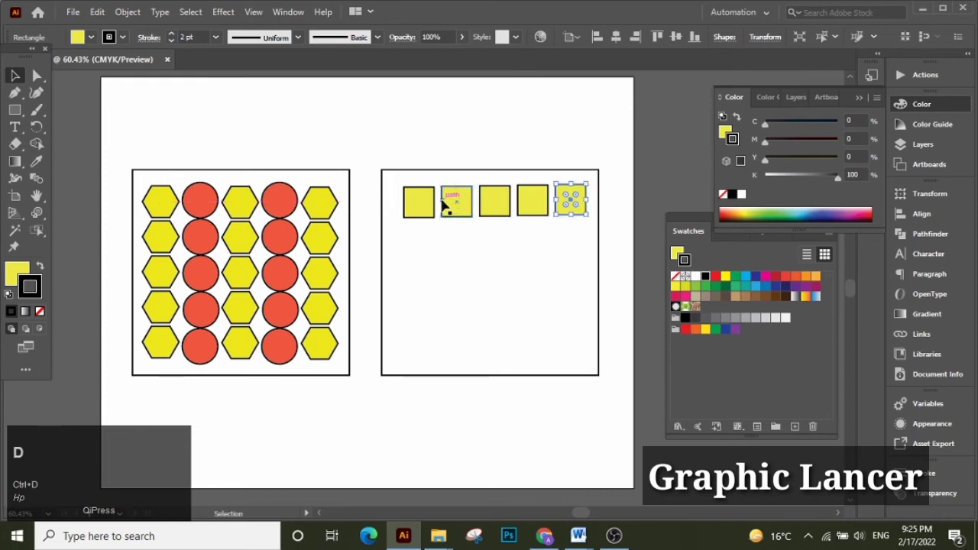
# Remove the fill from the large right rectangle, keeping its black outline.
pyautogui.moveTo(384, 188)
pyautogui.mouseDown()
pyautogui.moveTo(408, 198)
pyautogui.moveTo(391, 188)
pyautogui.mouseUp()
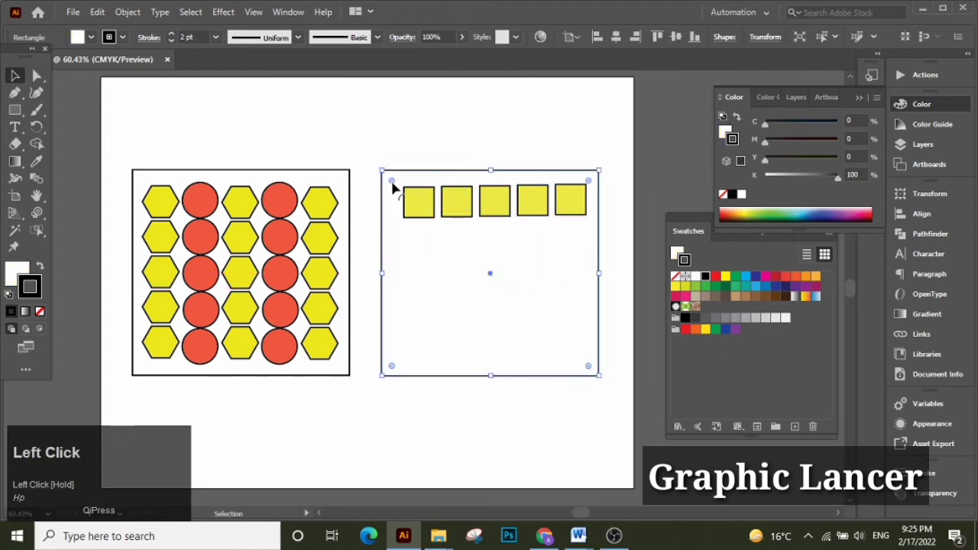
pyautogui.click(9, 277)
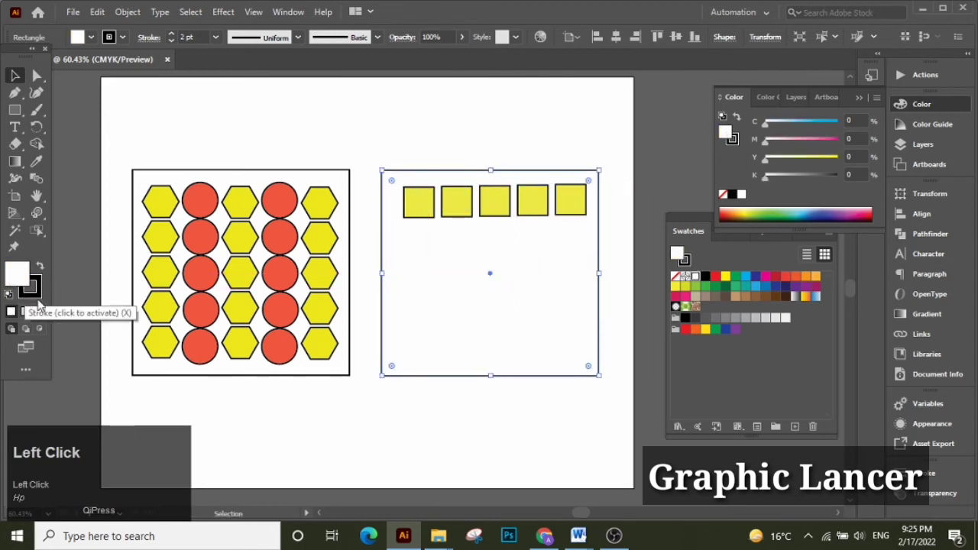
pyautogui.click(40, 312)
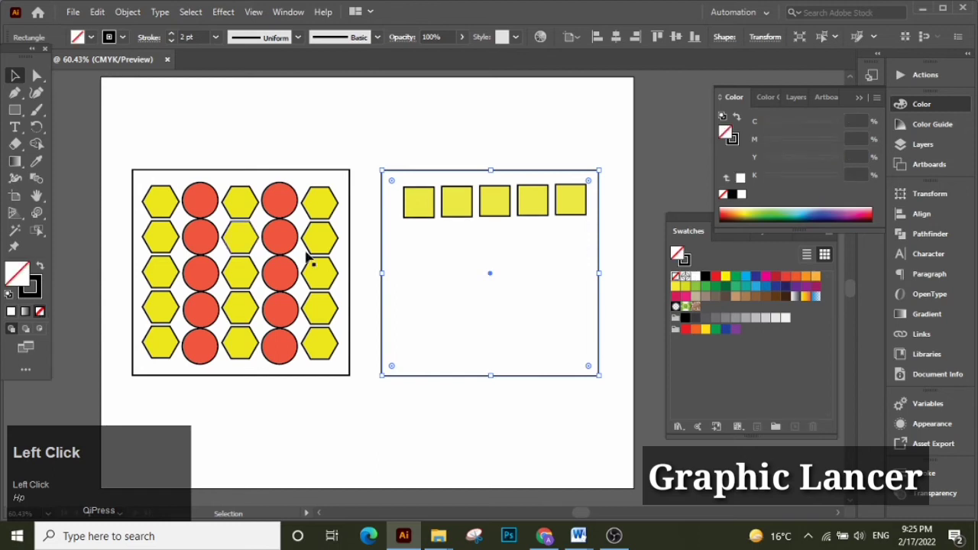
pyautogui.click(408, 149)
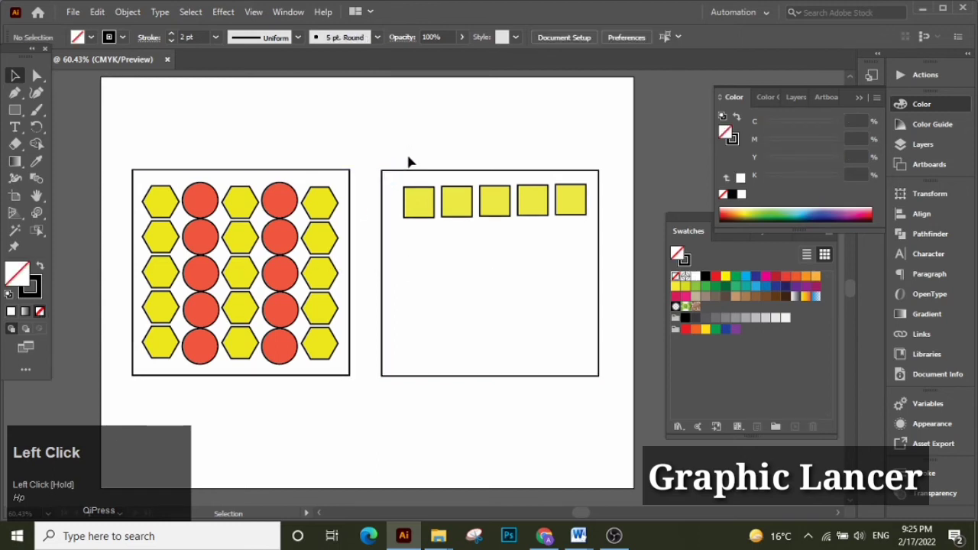
# Group the five yellow squares and copy the row twice downward, leaving room for one more row between each pair of rows.
pyautogui.moveTo(395, 185); pyautogui.dragTo(596, 234)
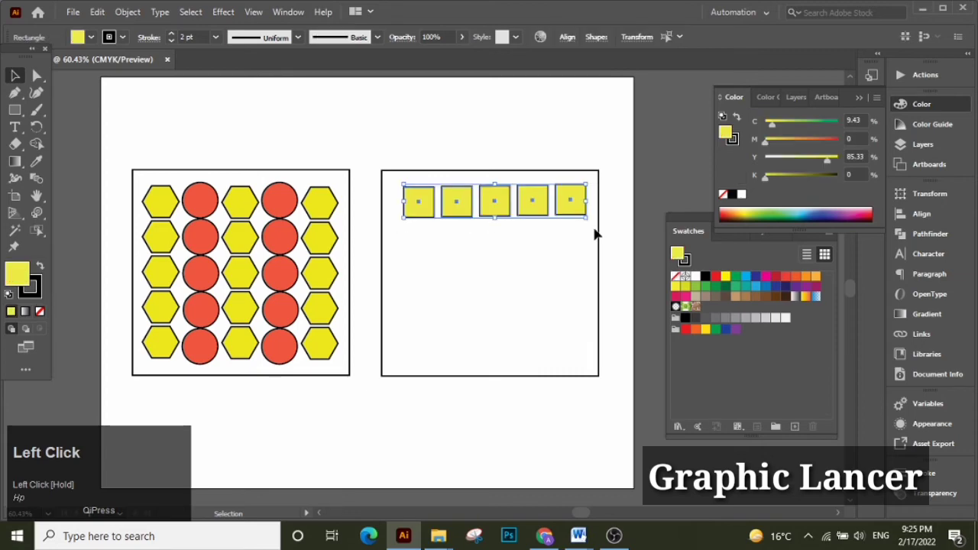
pyautogui.hotkey('ctrl', 'g')
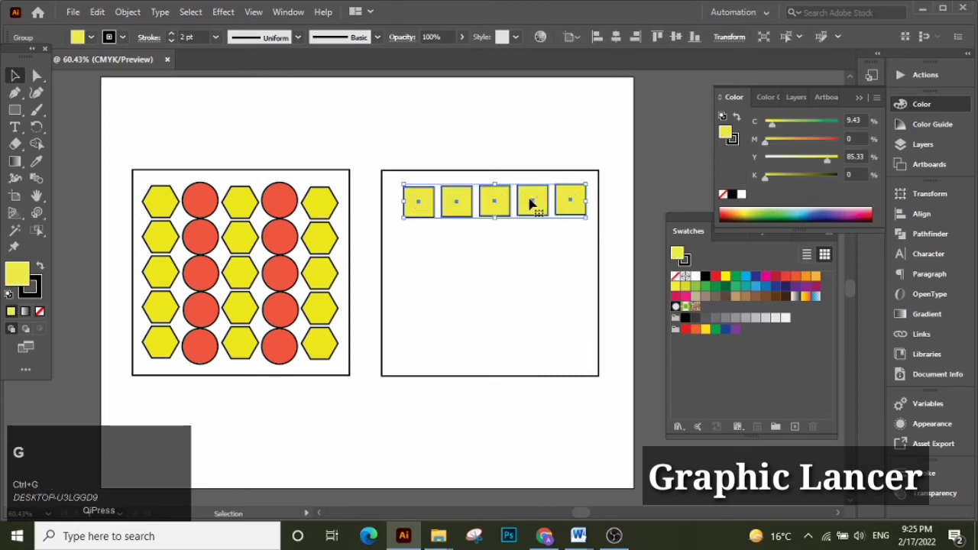
pyautogui.moveTo(533, 203); pyautogui.dragTo(533, 257)
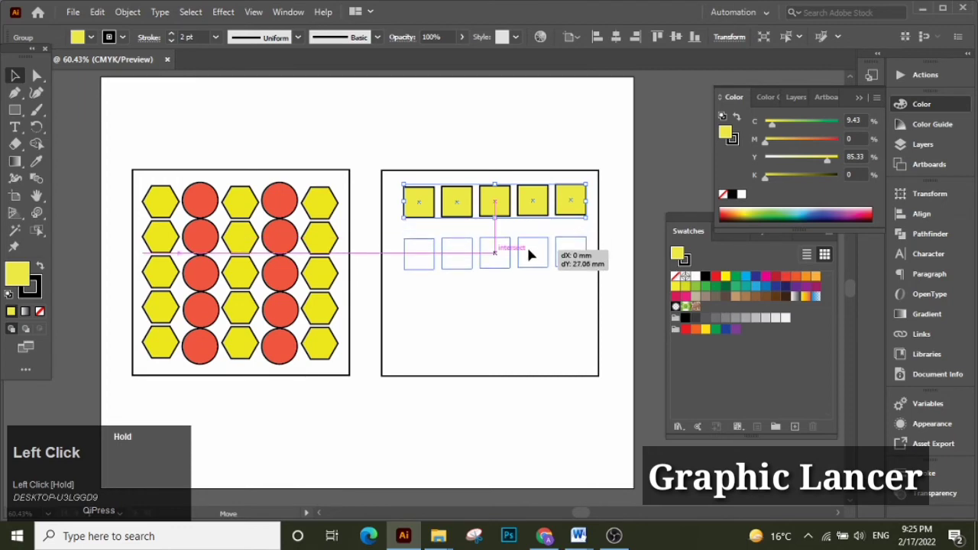
pyautogui.moveTo(528, 250); pyautogui.dragTo(520, 281)
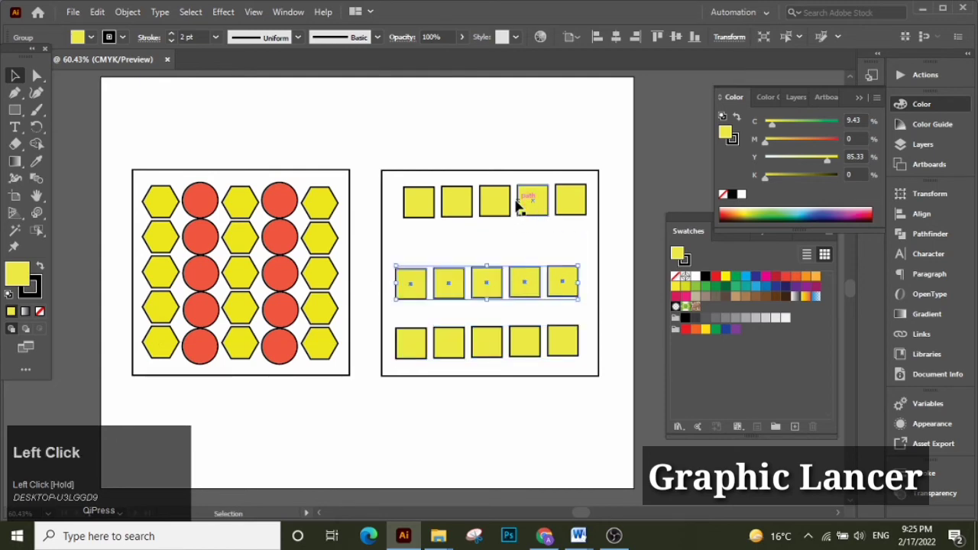
pyautogui.moveTo(522, 208); pyautogui.dragTo(508, 213)
pyautogui.moveTo(518, 280); pyautogui.dragTo(516, 278)
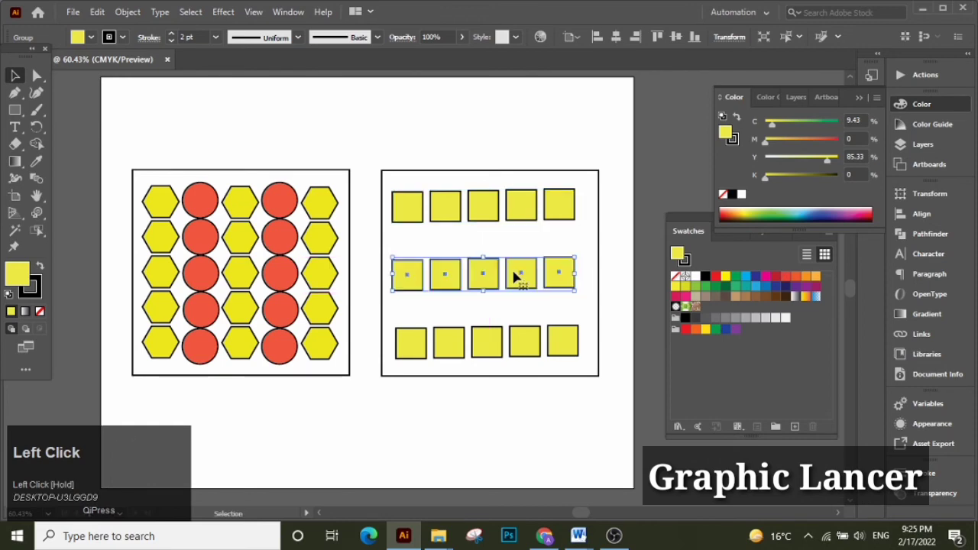
# Draw a yellow circle about 16.6 mm across directly below the first square of the upper row, using the Ellipse tool.
pyautogui.rightClick(17, 111)
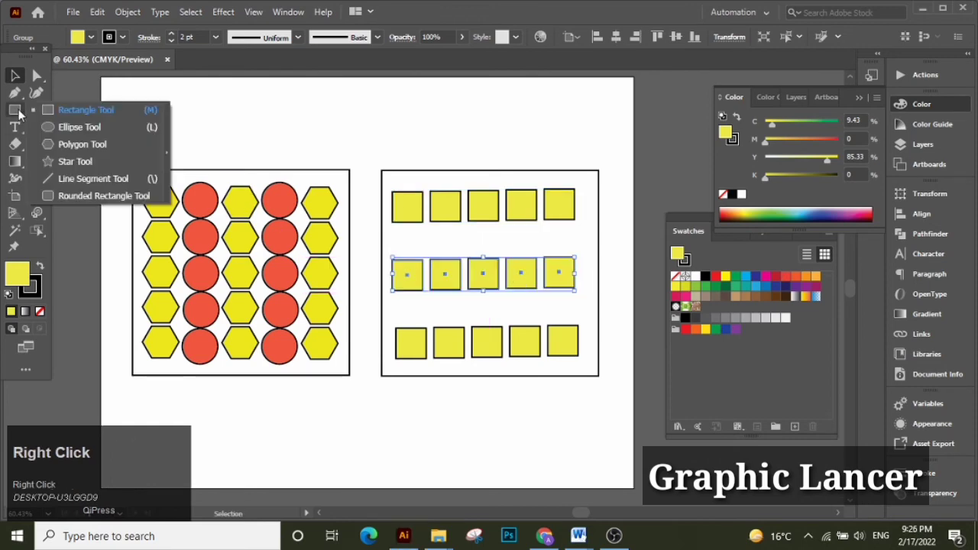
pyautogui.click(73, 128)
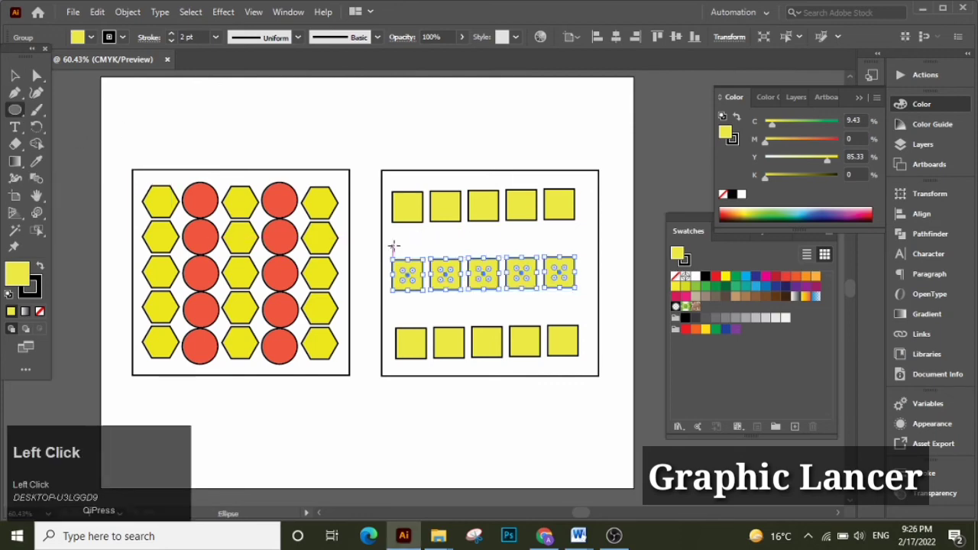
pyautogui.moveTo(406, 238); pyautogui.dragTo(411, 221)
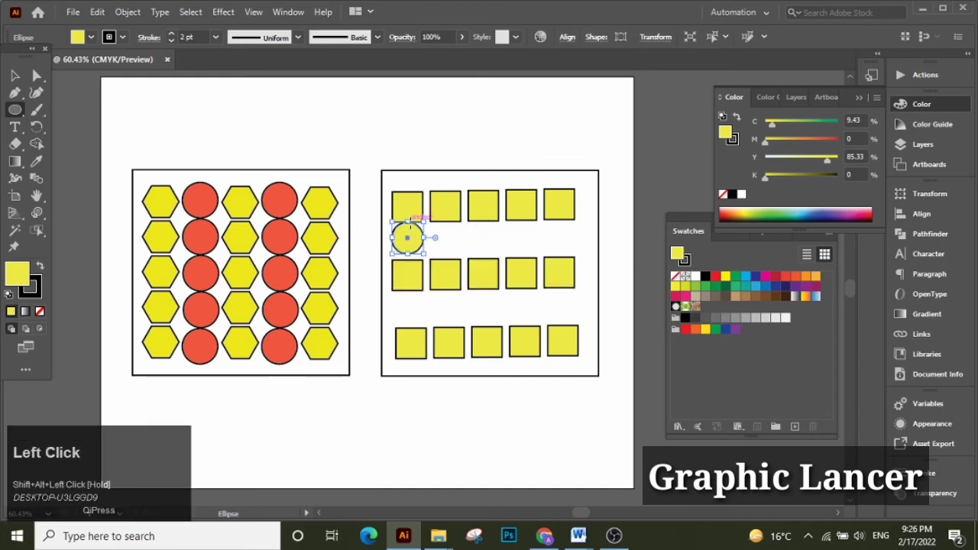
# Duplicate the yellow circle to the right under the second square and repeat the duplication three times to make a row of five.
pyautogui.click(16, 76)
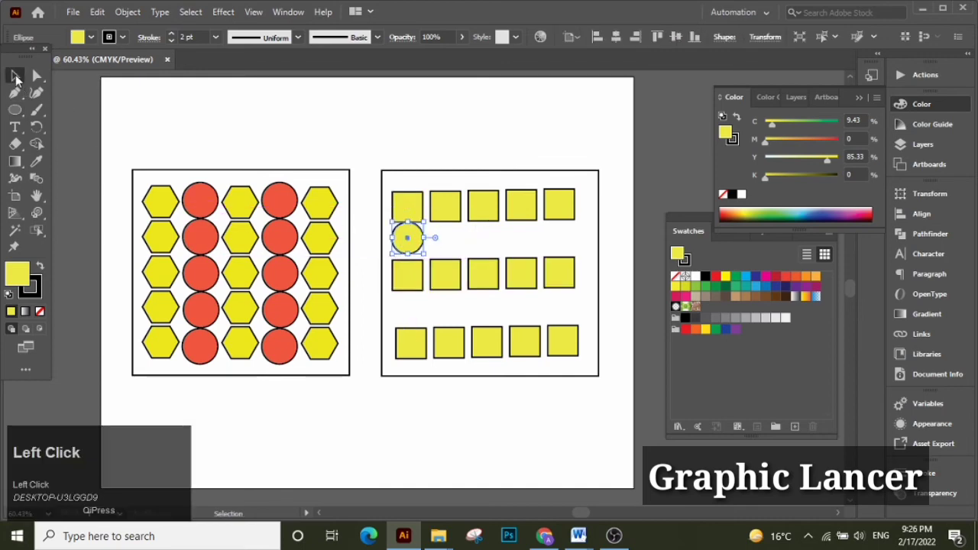
pyautogui.moveTo(408, 240); pyautogui.dragTo(445, 243)
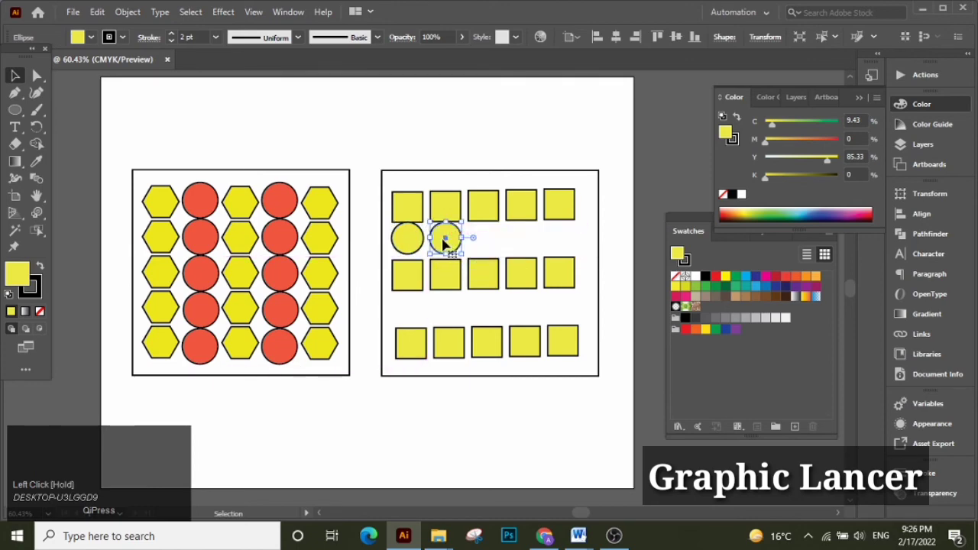
pyautogui.hotkey('ctrl', 'd')
pyautogui.hotkey('ctrl', 'd')
pyautogui.hotkey('ctrl', 'd')
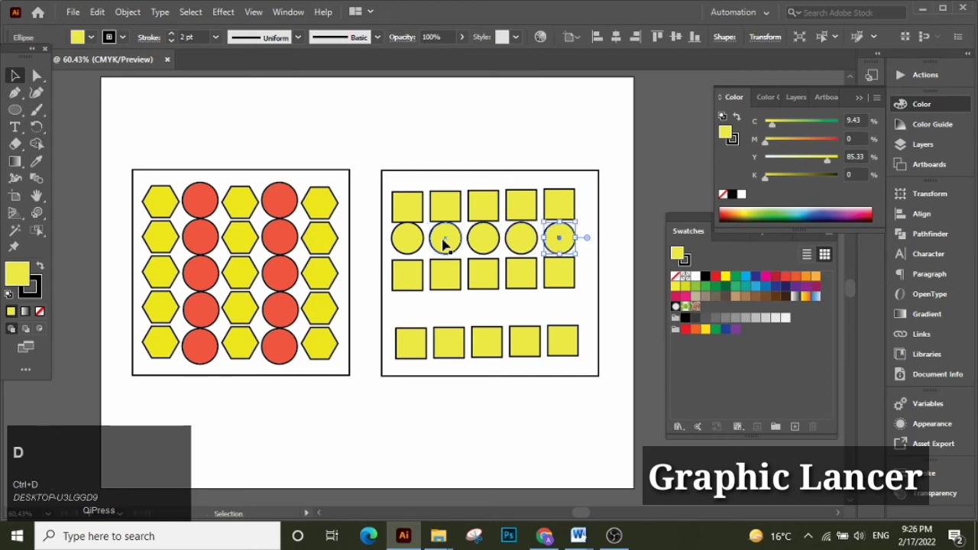
# Group the five circles and copy the row down into the gap between the middle and lowest rows of squares.
pyautogui.moveTo(388, 227); pyautogui.dragTo(566, 258)
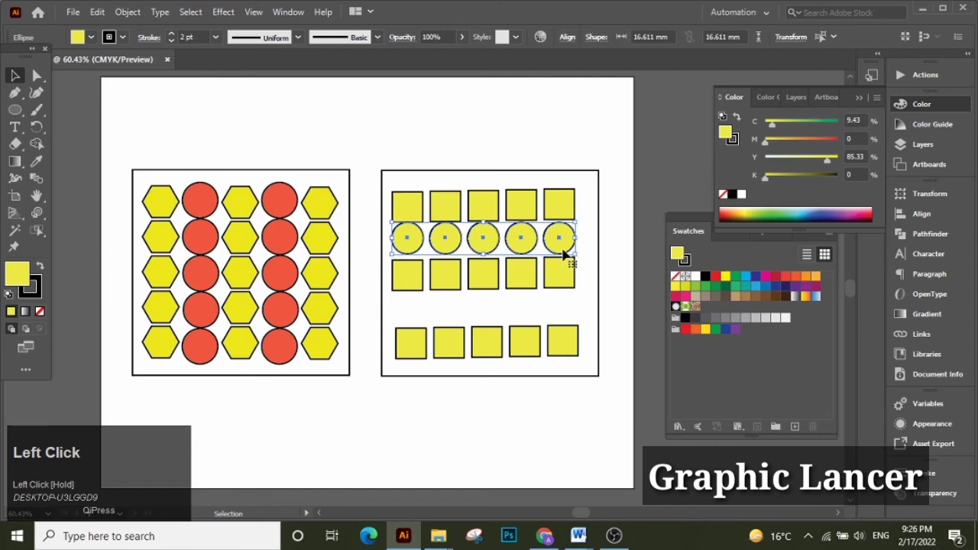
pyautogui.hotkey('ctrl', 'g')
pyautogui.click(529, 245)
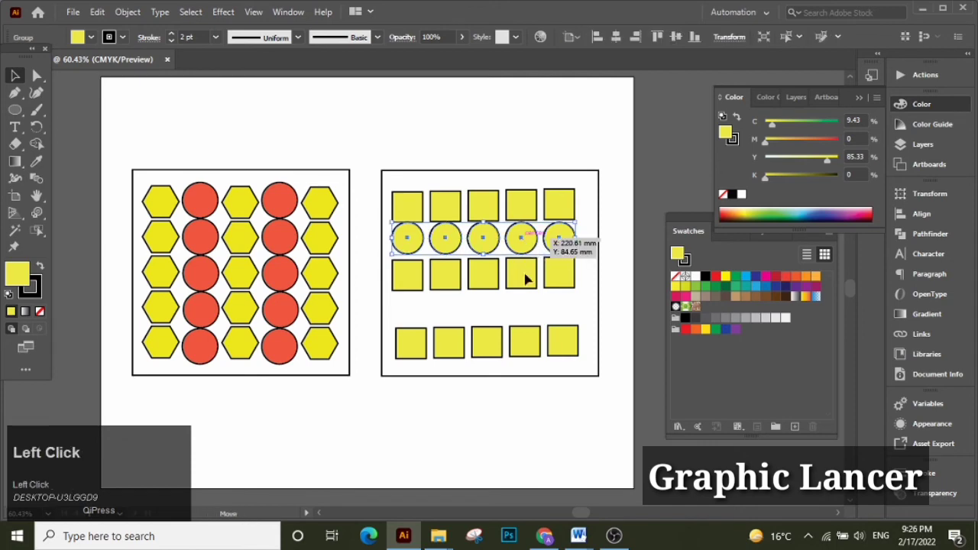
pyautogui.moveTo(526, 279); pyautogui.dragTo(524, 308)
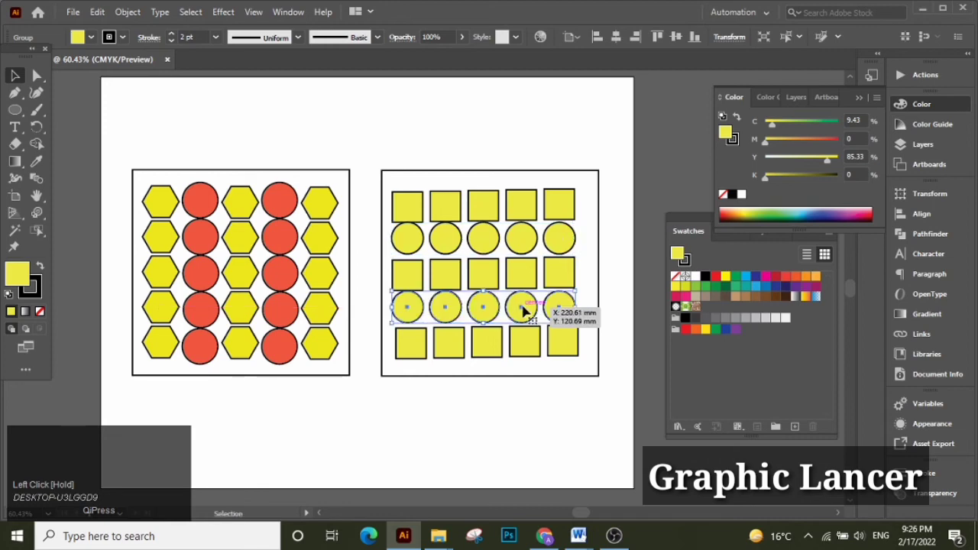
pyautogui.click(483, 126)
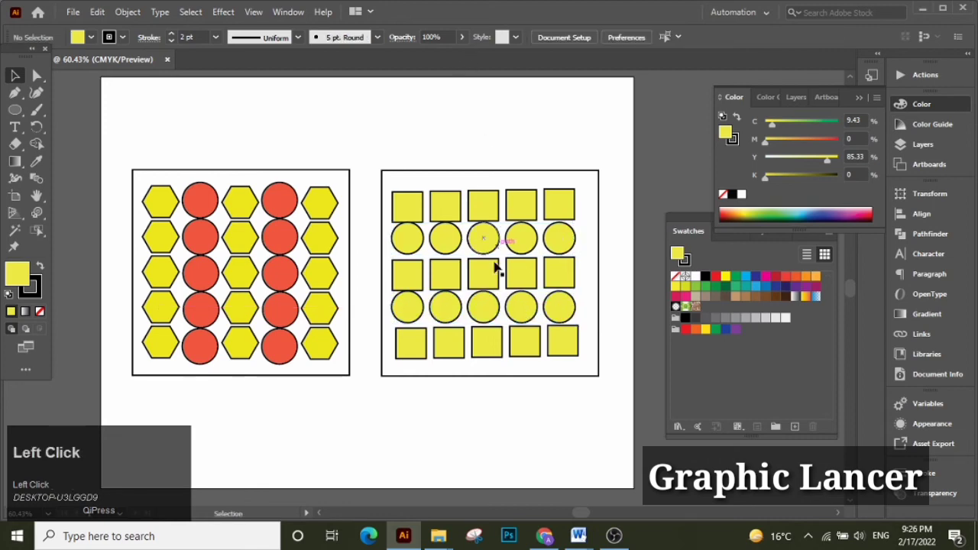
# Recolor the top row of squares red by sampling a circle in the left pattern with the Eyedropper.
pyautogui.click(414, 215)
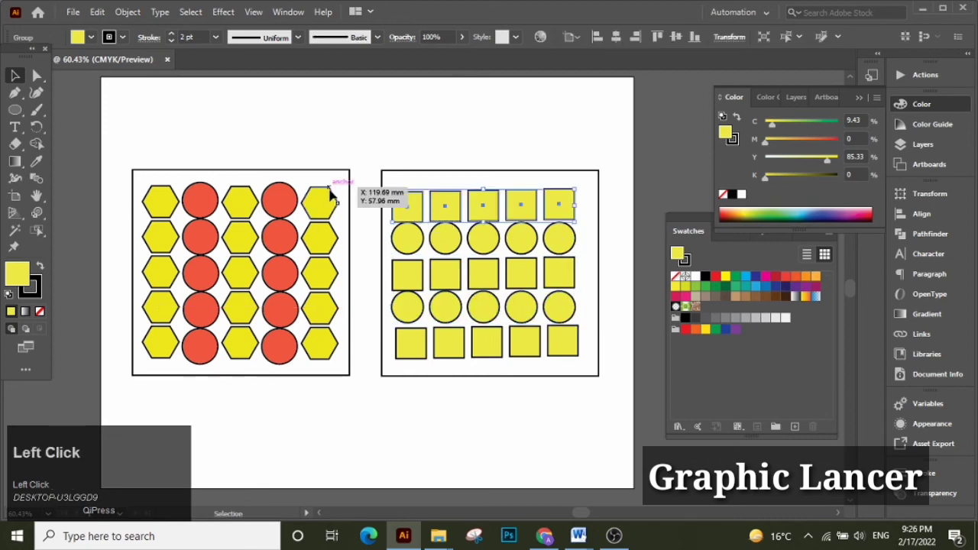
pyautogui.doubleClick(18, 275)
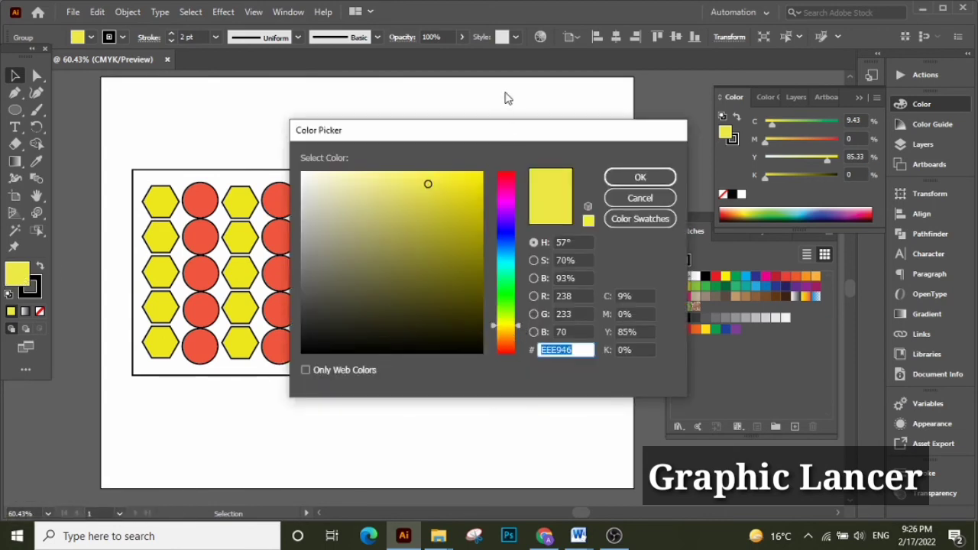
pyautogui.click(642, 198)
pyautogui.click(36, 161)
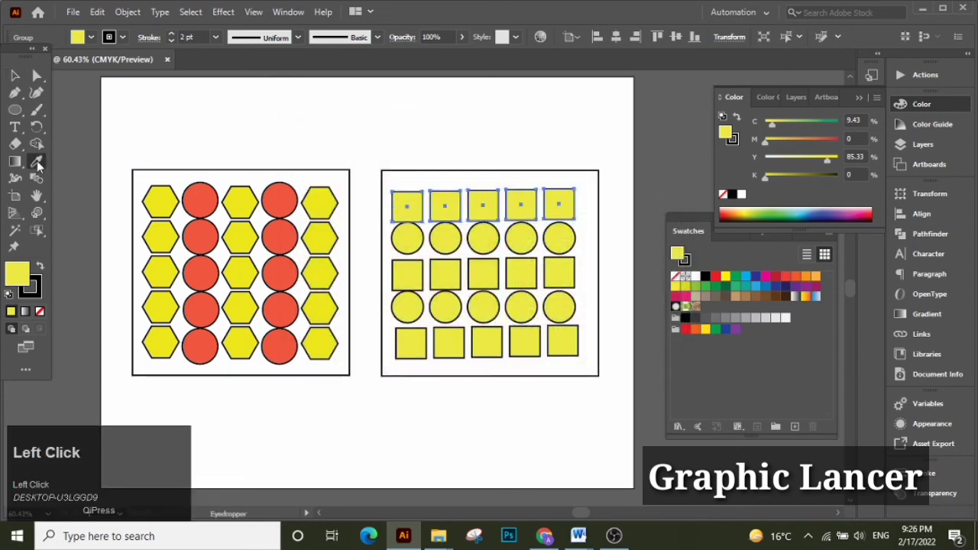
pyautogui.click(201, 208)
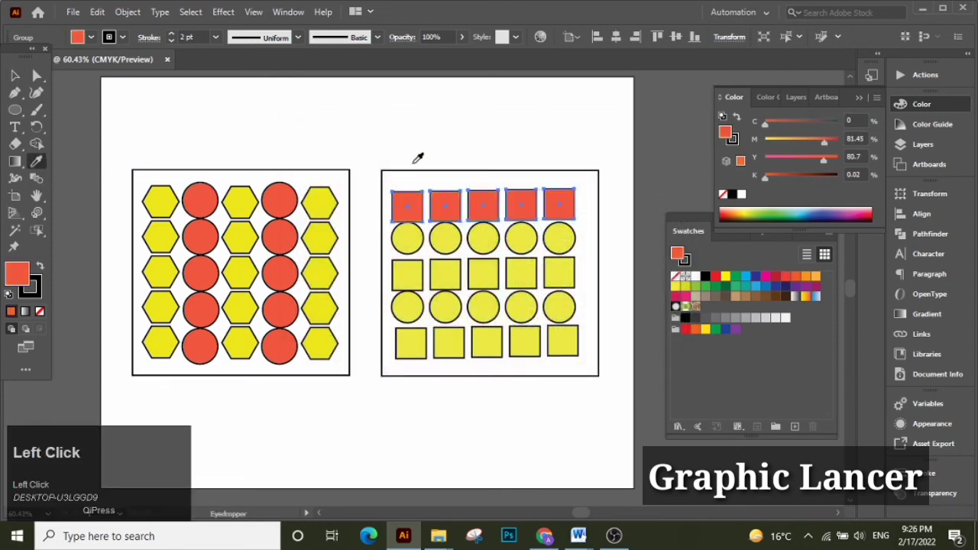
pyautogui.click(15, 75)
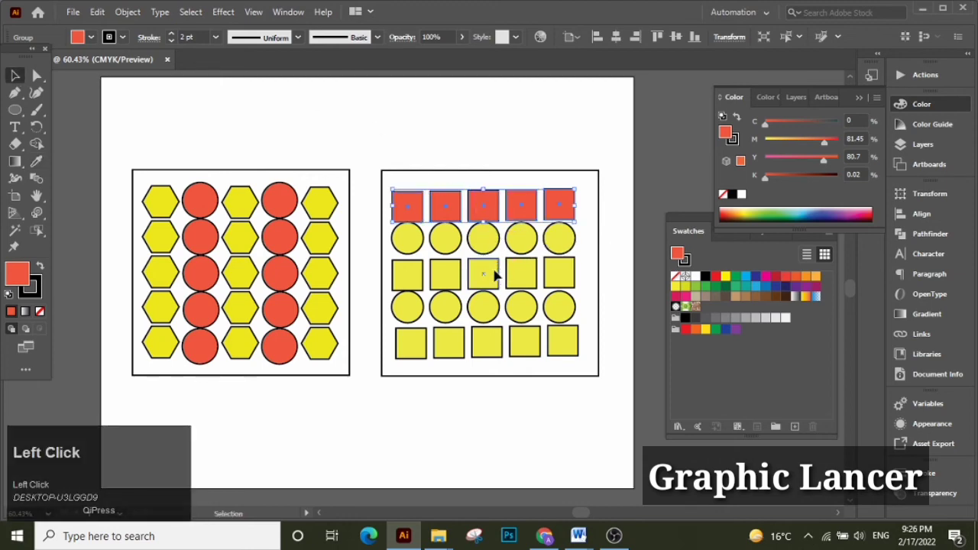
# Recolor the middle and bottom rows of squares with the same red, sampling the already red squares with the Eyedropper.
pyautogui.click(499, 272)
pyautogui.click(36, 161)
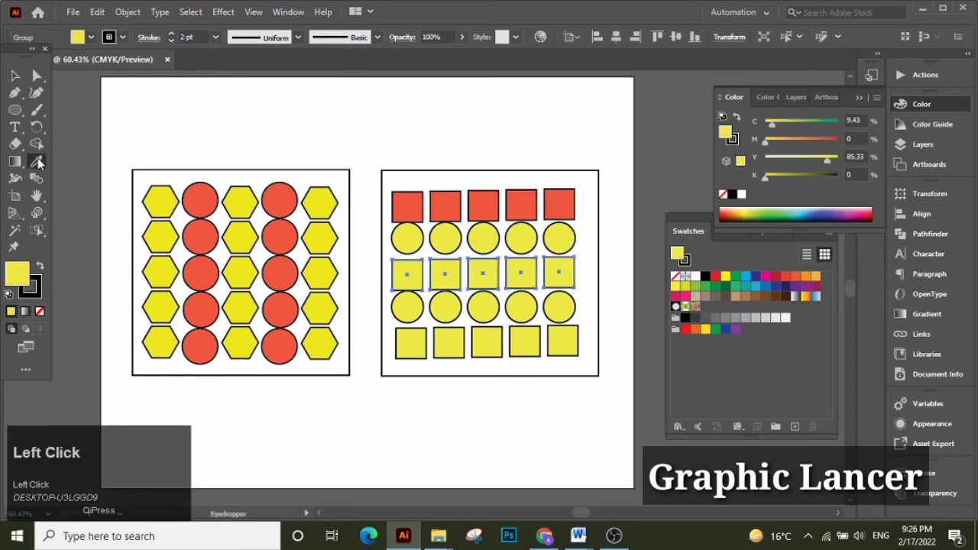
pyautogui.click(451, 204)
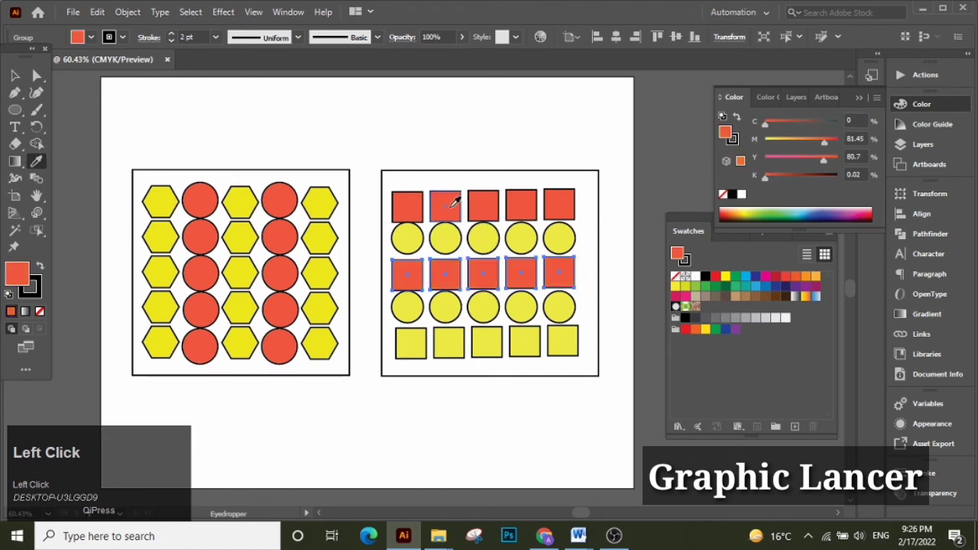
pyautogui.click(13, 76)
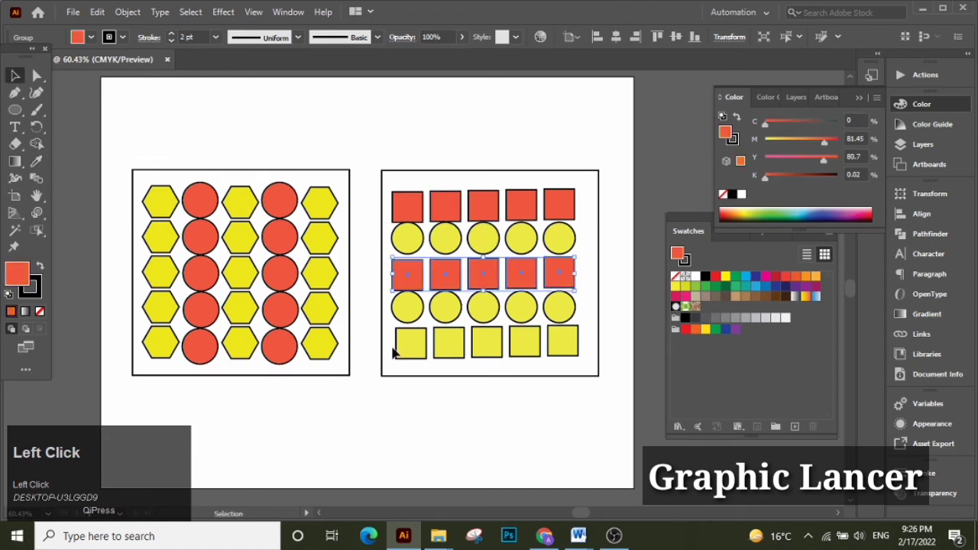
pyautogui.click(451, 348)
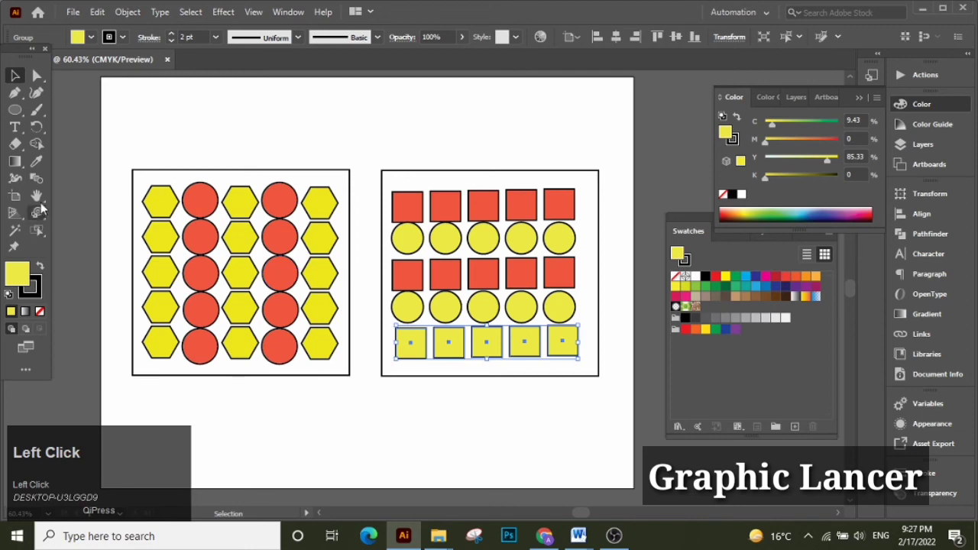
pyautogui.click(38, 163)
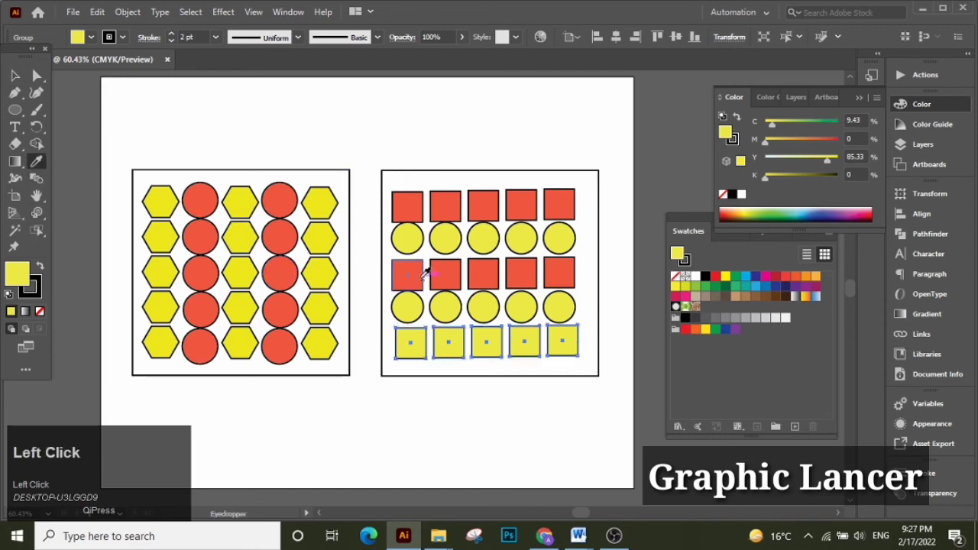
pyautogui.click(412, 270)
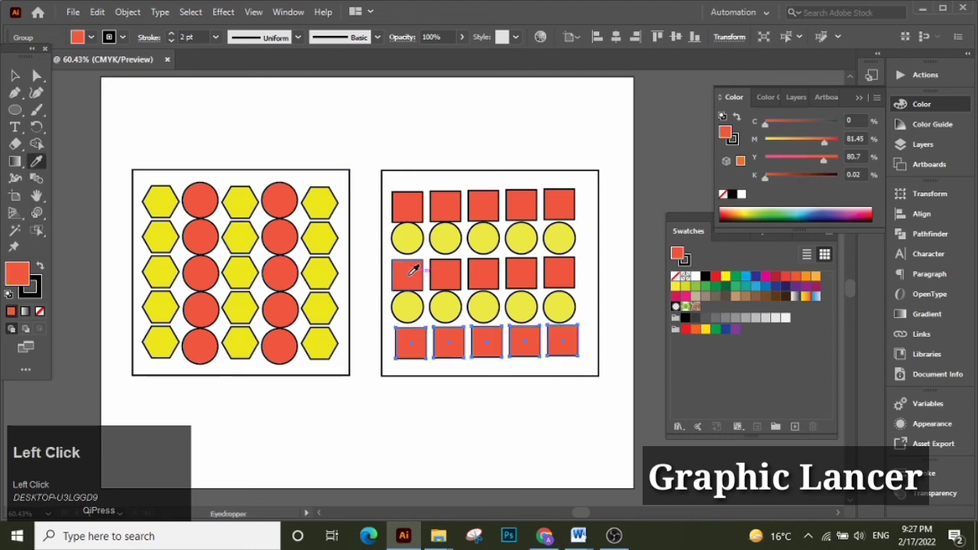
pyautogui.click(16, 76)
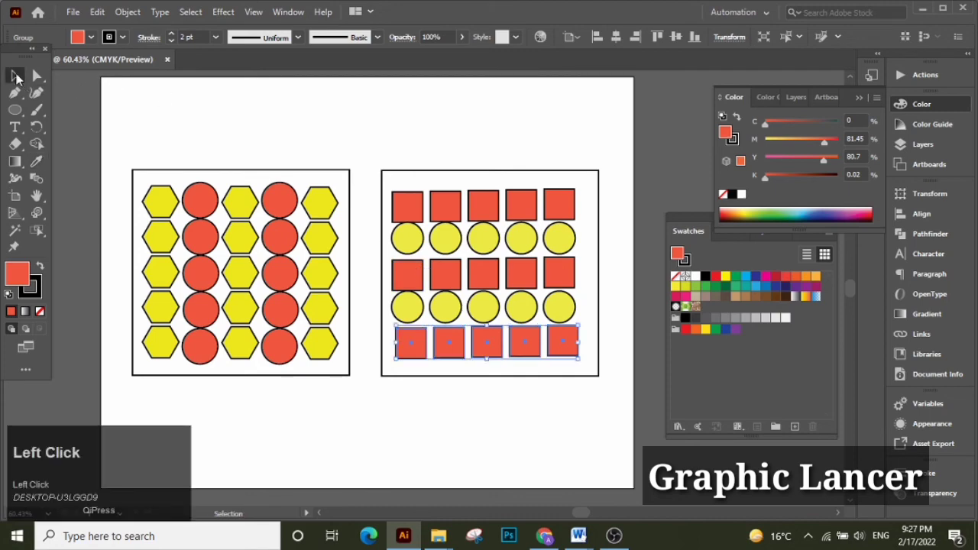
# Nudge the top row of red squares slightly up and the bottom row slightly left to even out the arrangement.
pyautogui.click(481, 209)
pyautogui.press('Up')
pyautogui.press('Up')
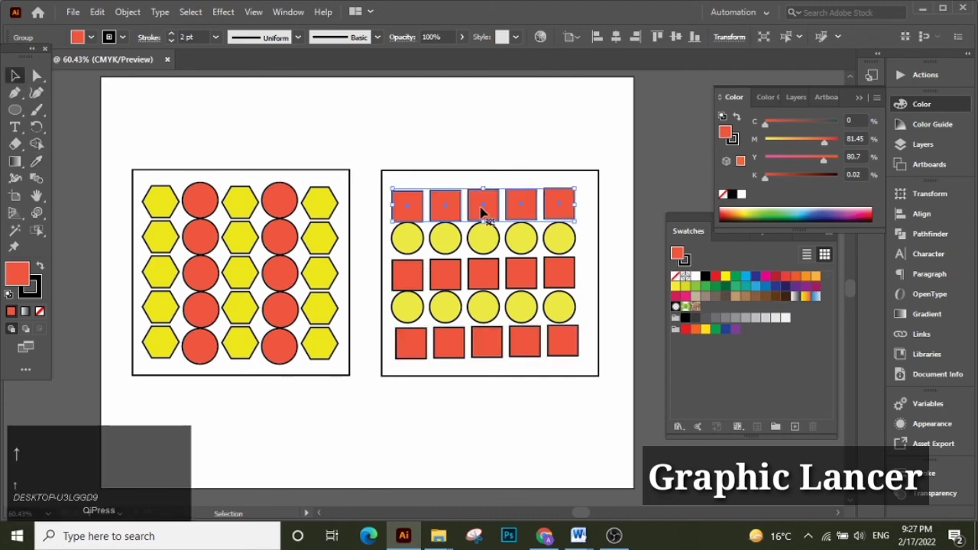
pyautogui.click(448, 124)
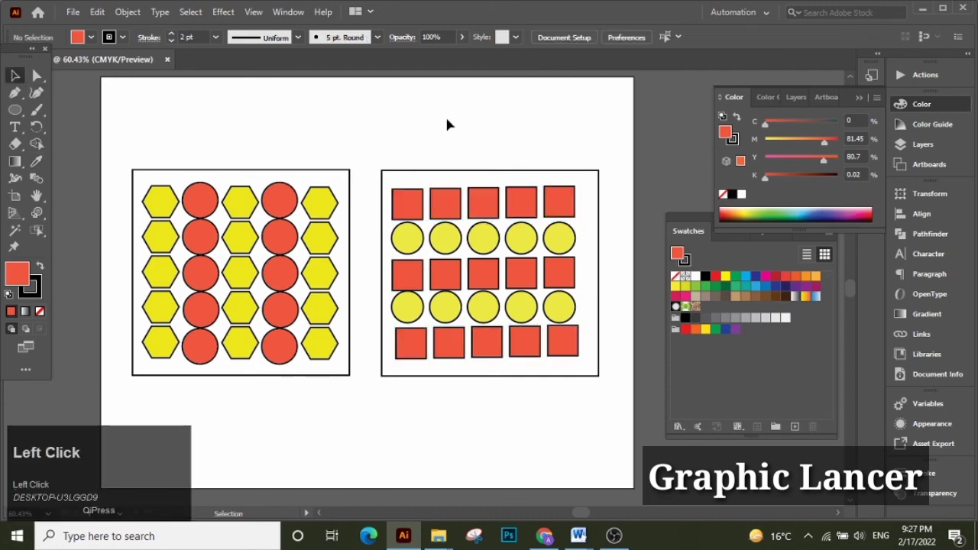
pyautogui.click(498, 345)
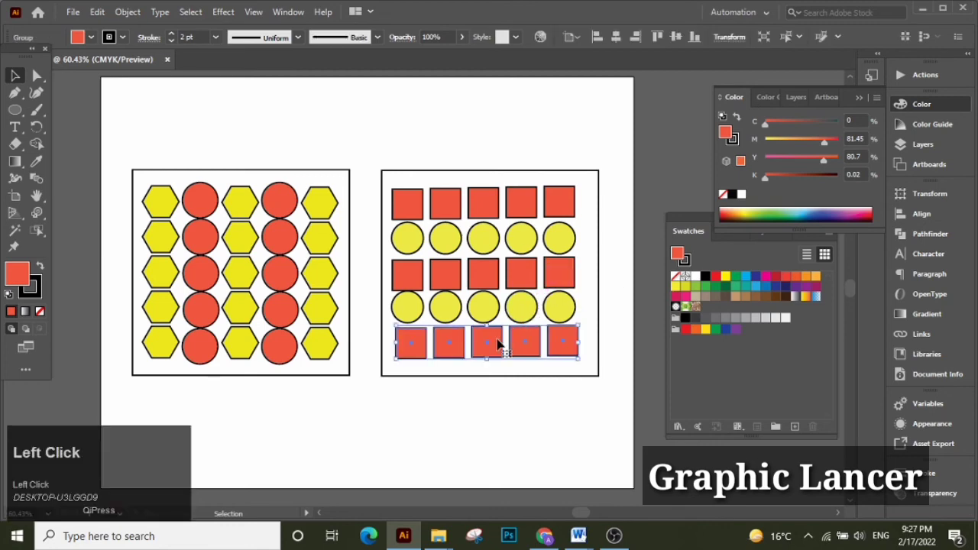
pyautogui.click(476, 127)
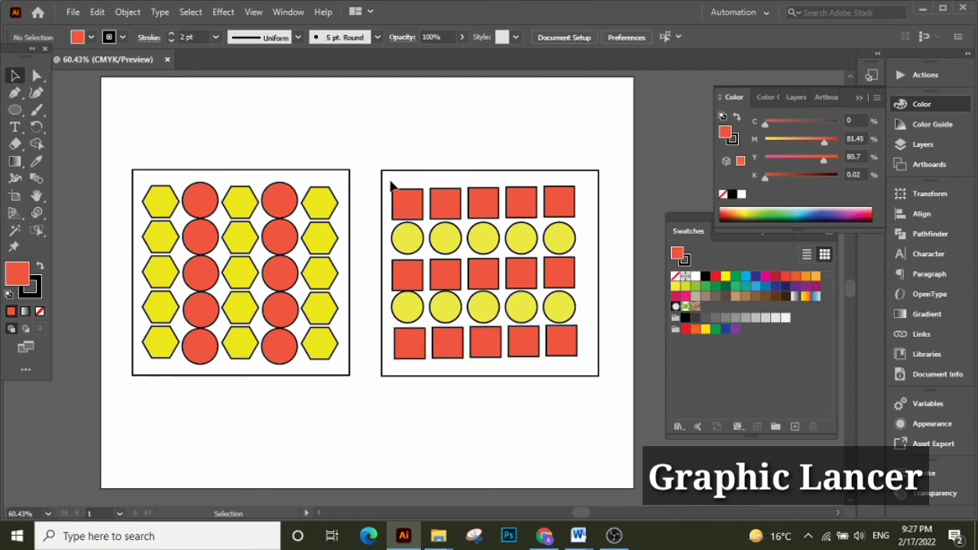
# Try to group the right rectangle with all its shapes and nudge the group slightly to the right.
pyautogui.moveTo(390, 185); pyautogui.dragTo(558, 364)
pyautogui.hotkey('ctrl', 'g')
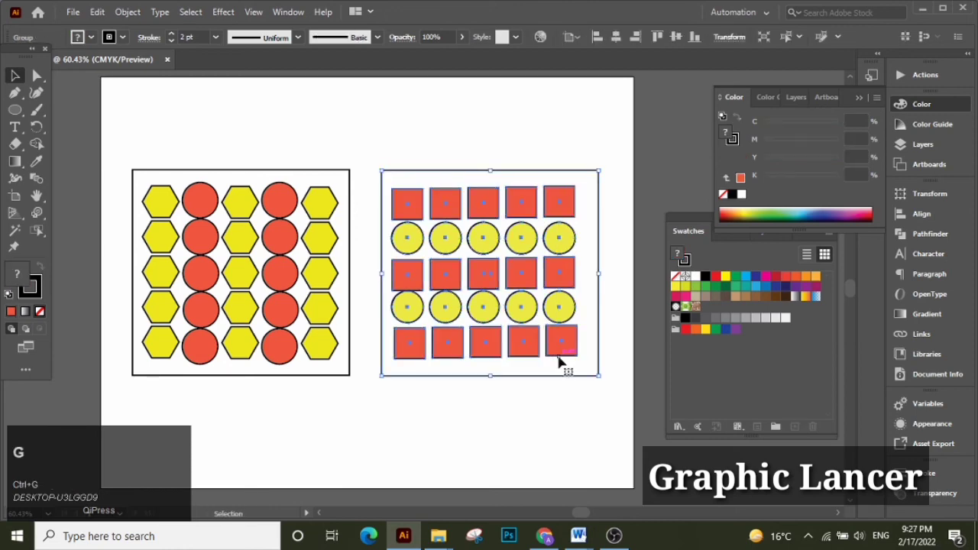
pyautogui.press('Right')
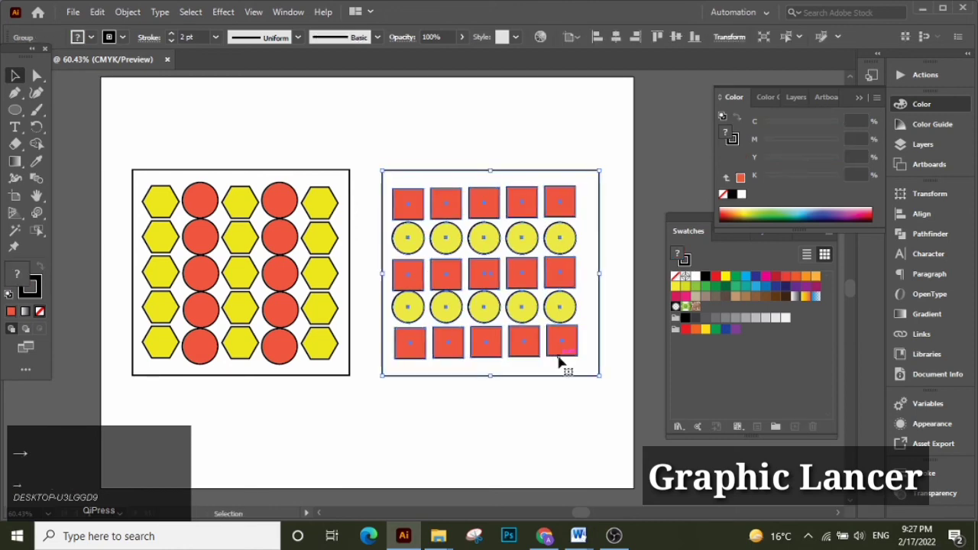
pyautogui.hotkey('ctrl', 'z')
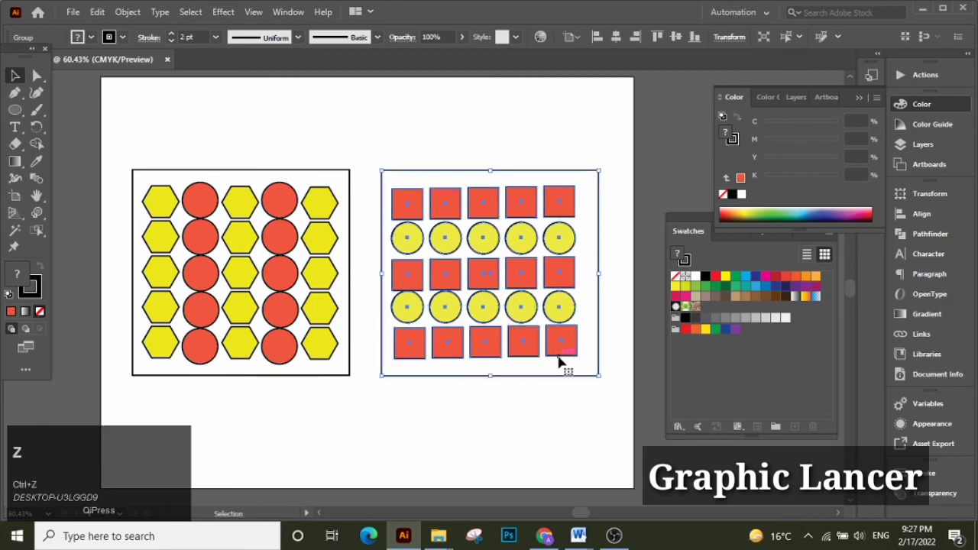
pyautogui.hotkey('ctrl', 'z')
pyautogui.click(467, 111)
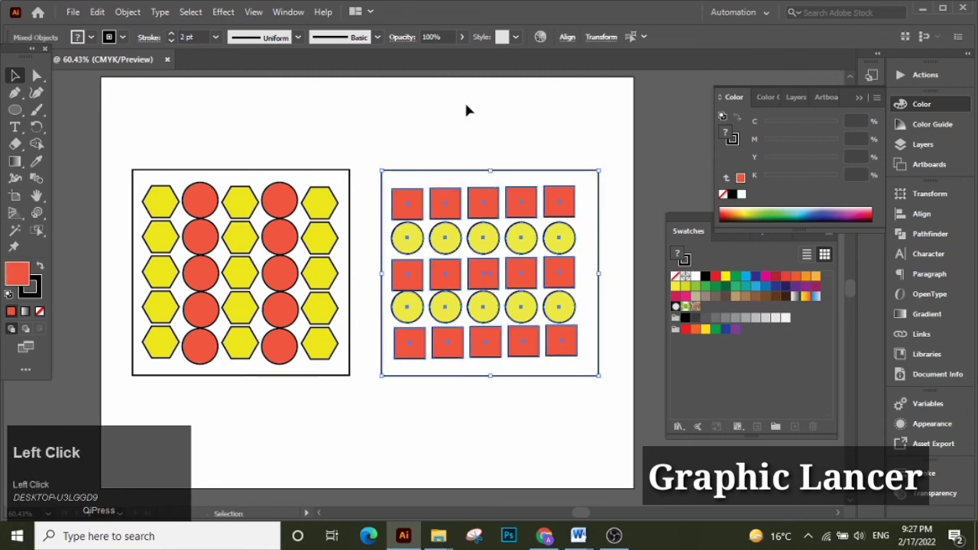
pyautogui.moveTo(397, 183); pyautogui.dragTo(481, 332)
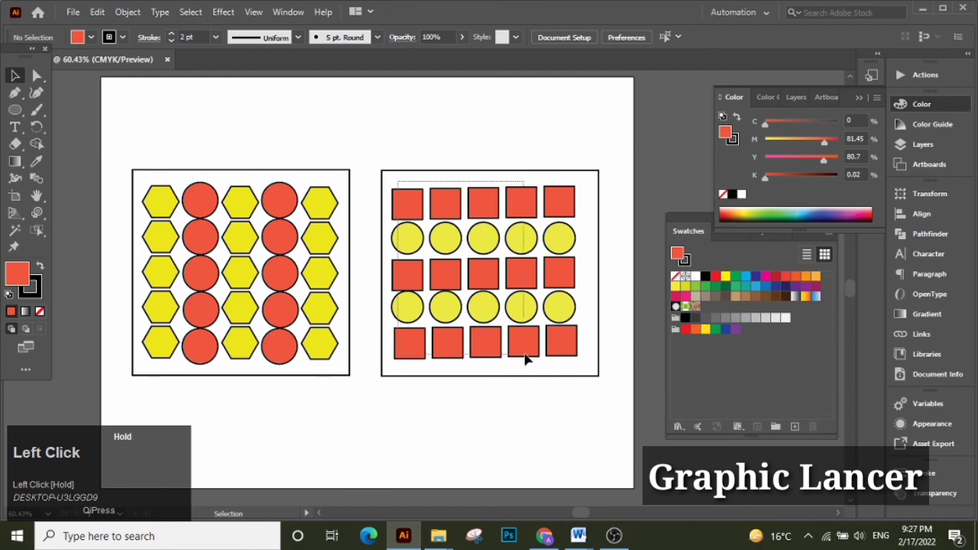
pyautogui.moveTo(525, 359); pyautogui.dragTo(556, 359)
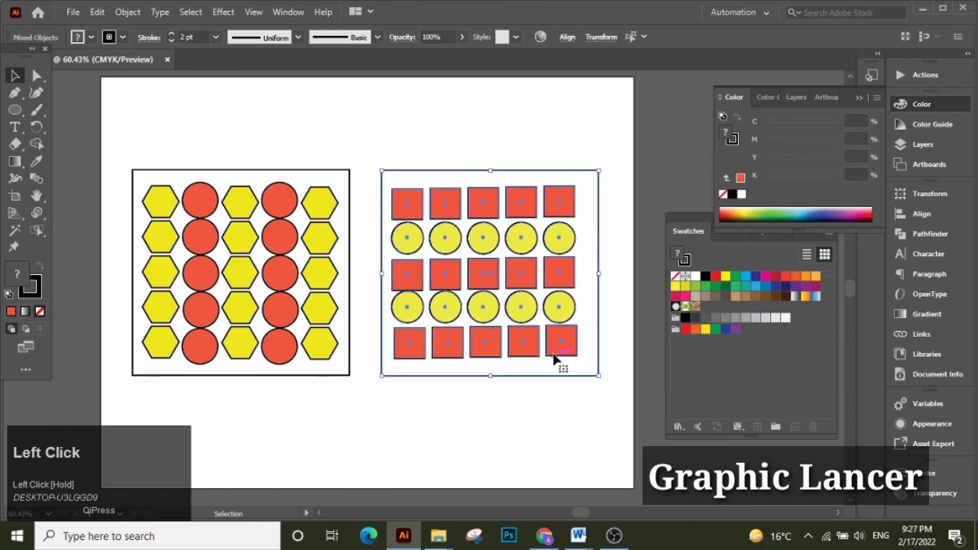
pyautogui.click(512, 167)
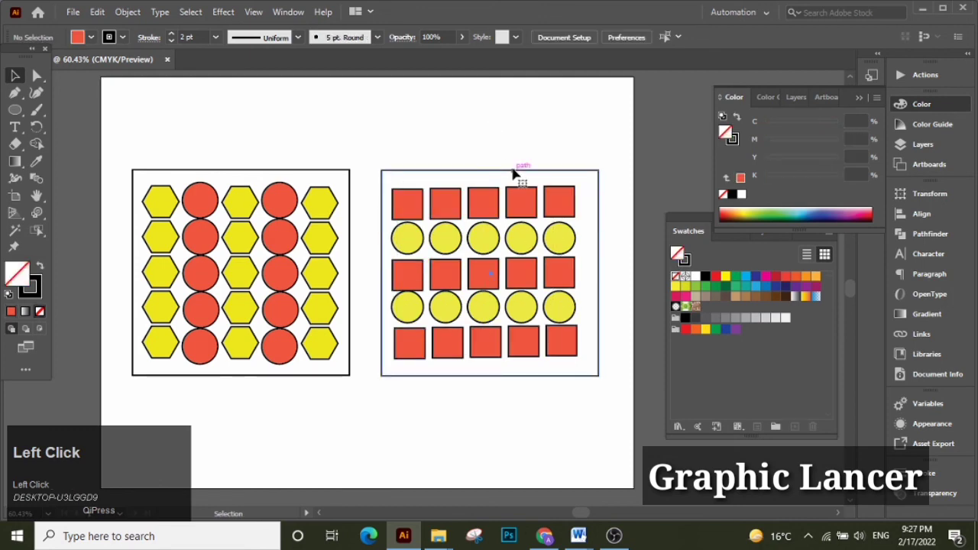
pyautogui.click(513, 171)
pyautogui.click(424, 116)
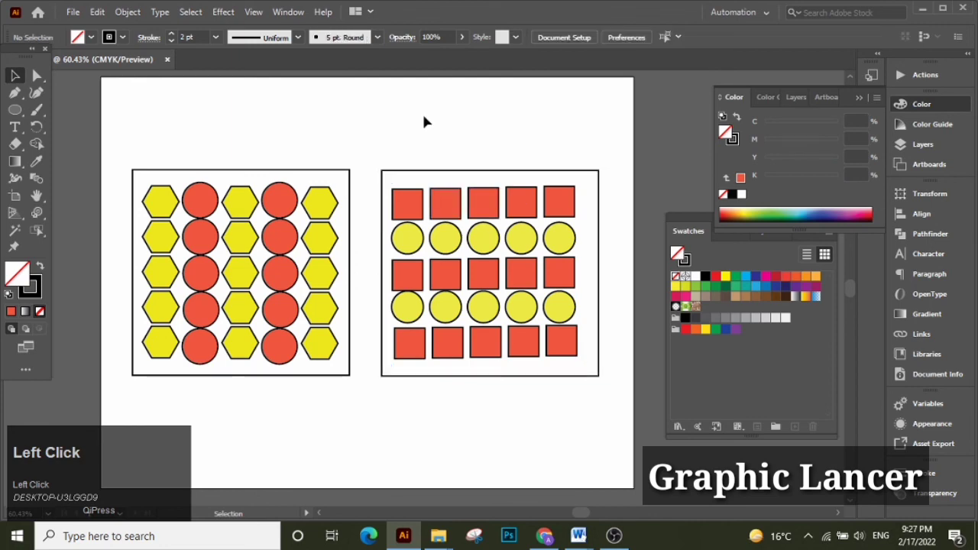
# Group all five rows of squares and circles in the right rectangle, leaving the rectangle itself out of the selection.
pyautogui.click(415, 211)
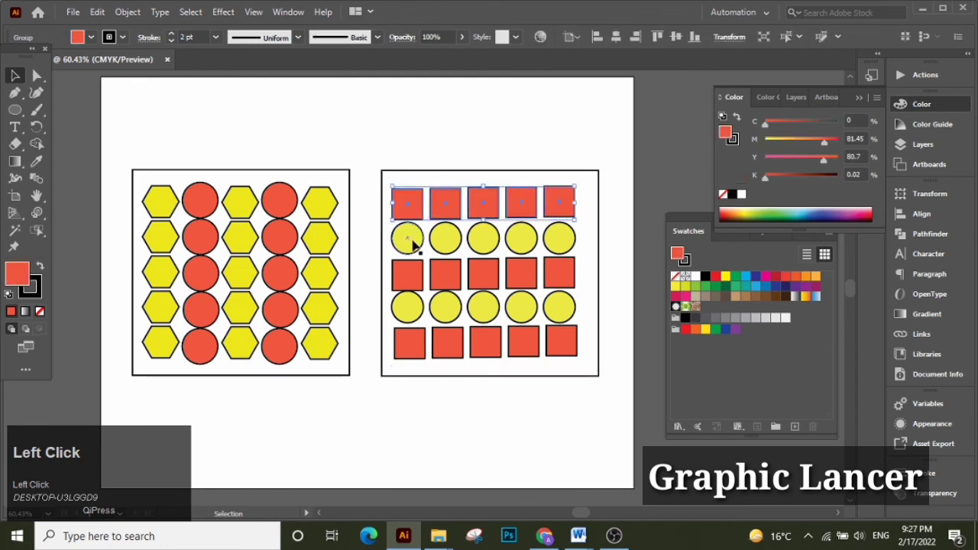
pyautogui.keyDown('shift'); pyautogui.click(408, 238); pyautogui.keyUp('shift')
pyautogui.keyDown('shift'); pyautogui.click(411, 273); pyautogui.keyUp('shift')
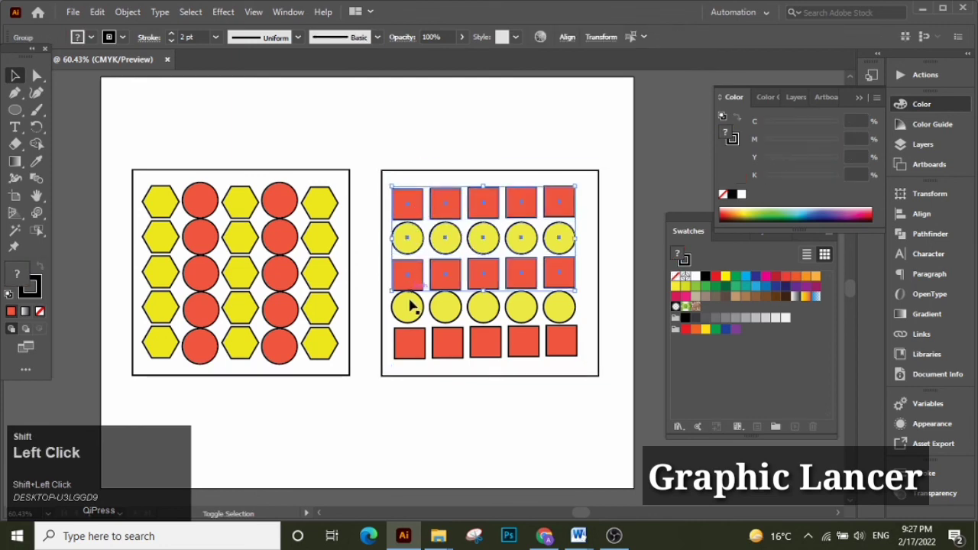
pyautogui.keyDown('shift'); pyautogui.click(411, 307); pyautogui.keyUp('shift')
pyautogui.keyDown('shift'); pyautogui.click(409, 344); pyautogui.keyUp('shift')
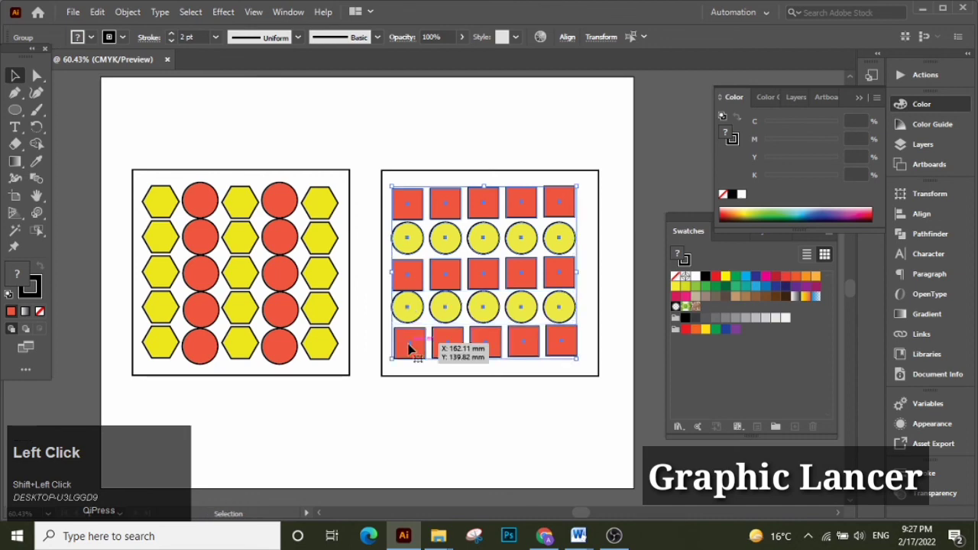
pyautogui.press('ctrl')
pyautogui.hotkey('ctrl', 'g')
# Nudge the grouped squares and circles slightly to the right to center them horizontally inside the right rectangle.
pyautogui.press('Right')
pyautogui.press('Right')
pyautogui.press('Right')
pyautogui.press('Right')
pyautogui.press('Right')
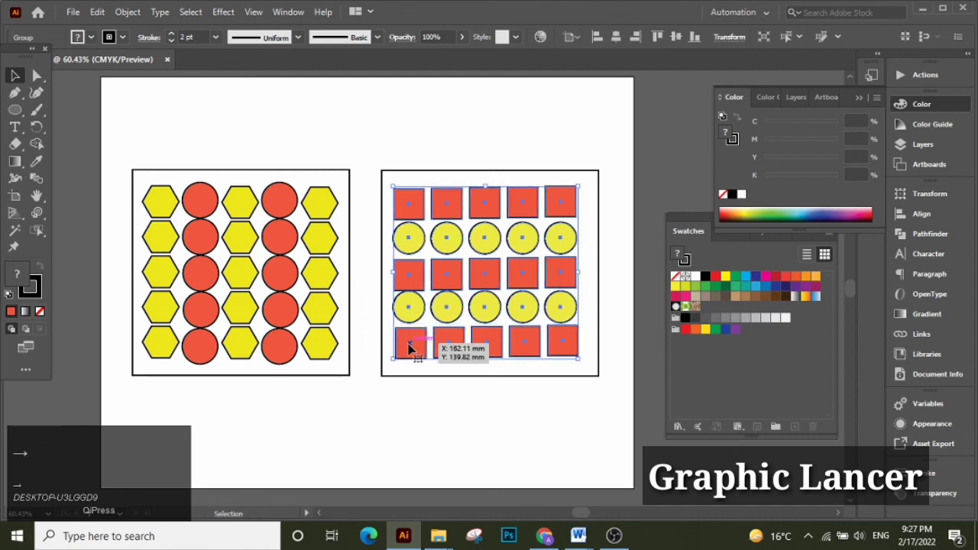
pyautogui.click(404, 119)
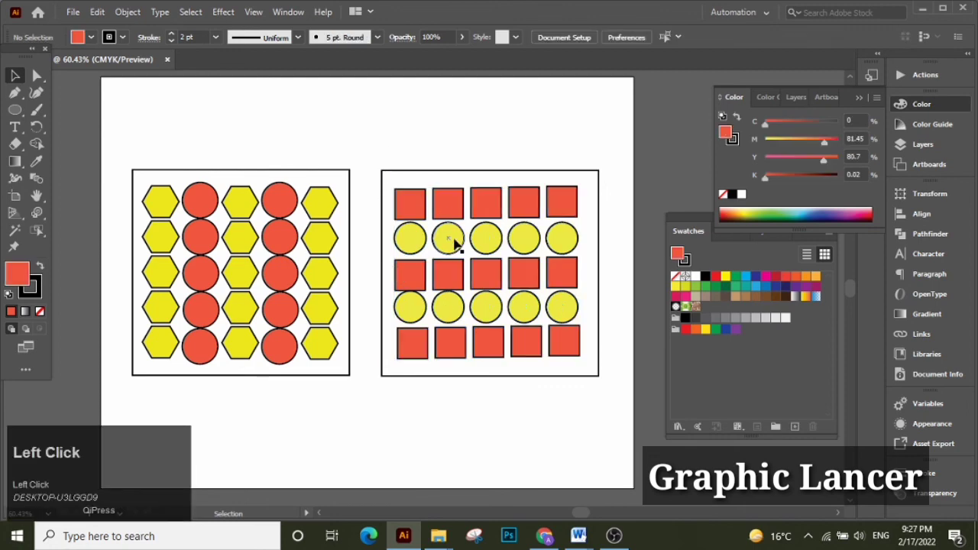
pyautogui.click(480, 273)
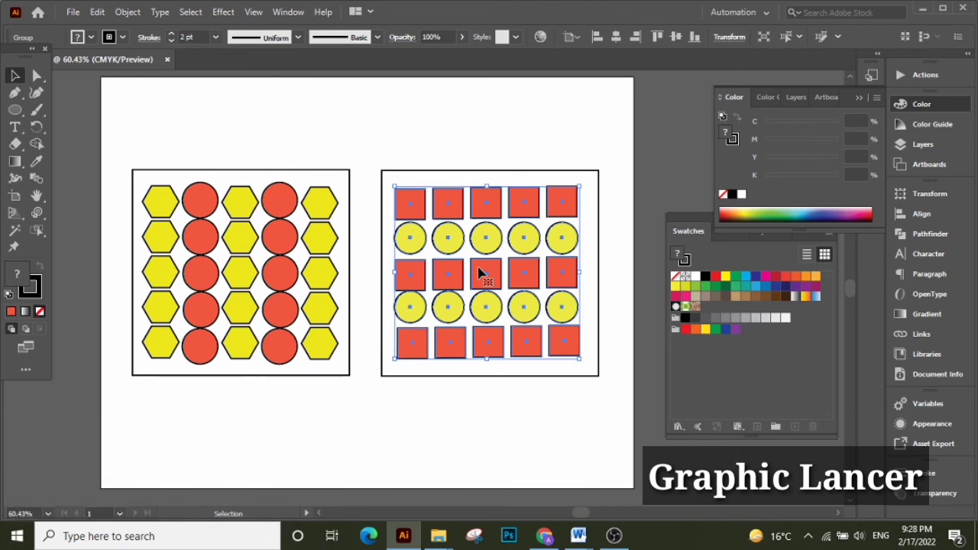
pyautogui.press('ctrl')
pyautogui.hotkey('ctrl', 'g')
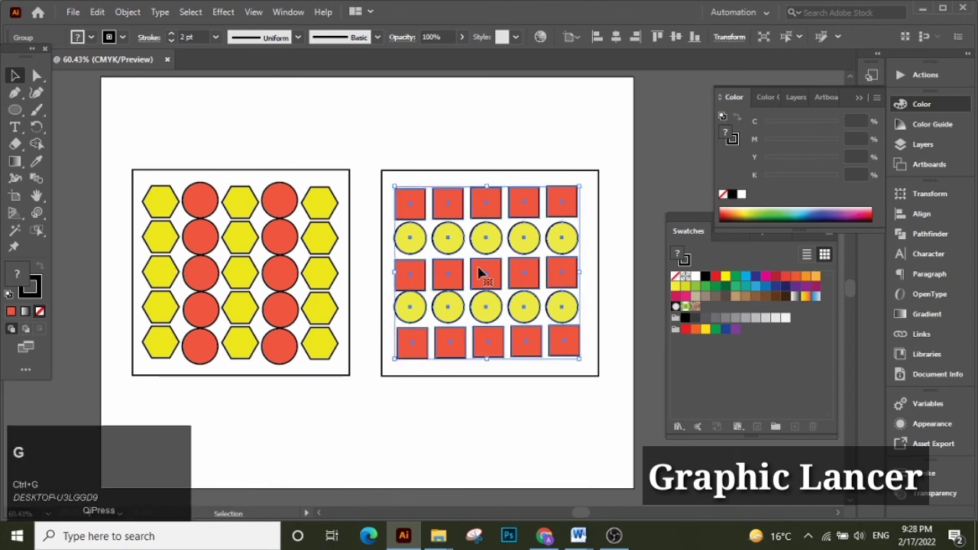
pyautogui.click(490, 126)
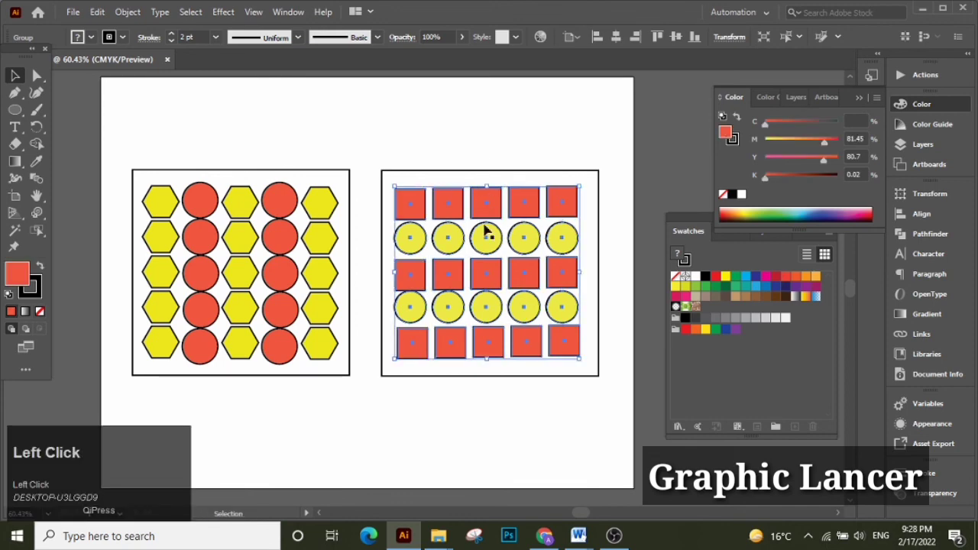
pyautogui.click(485, 310)
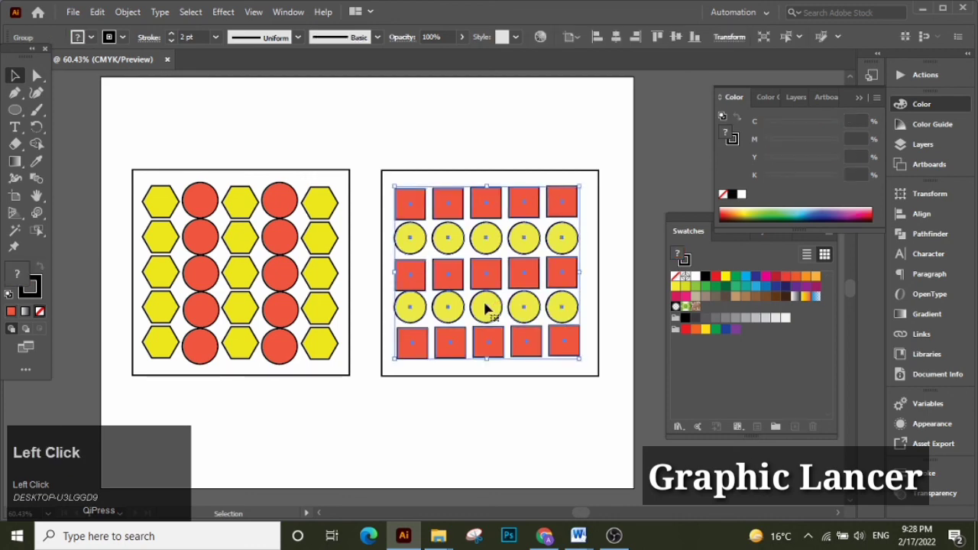
pyautogui.hotkey('ctrl', 'g')
pyautogui.click(484, 97)
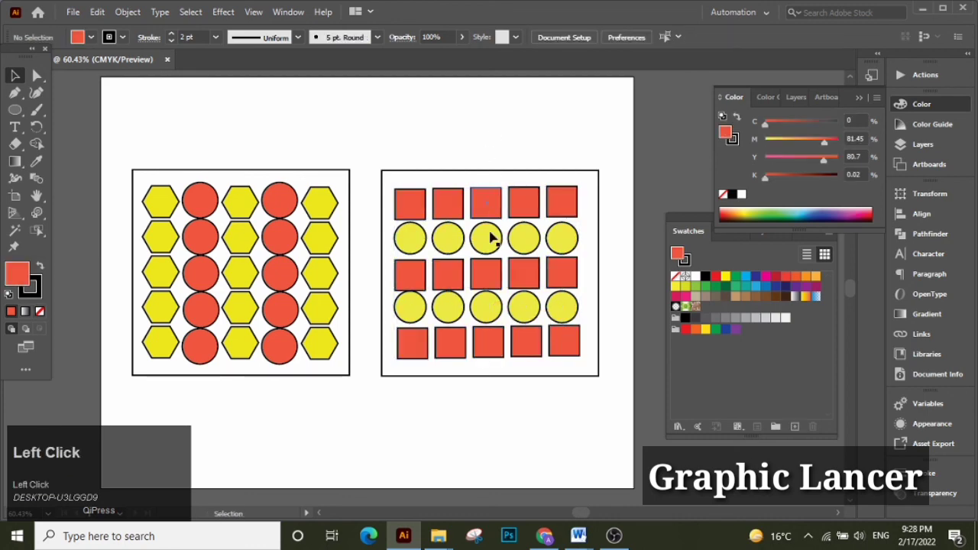
# Ungroup the right pattern into its separate rows of squares and circles.
pyautogui.click(483, 306)
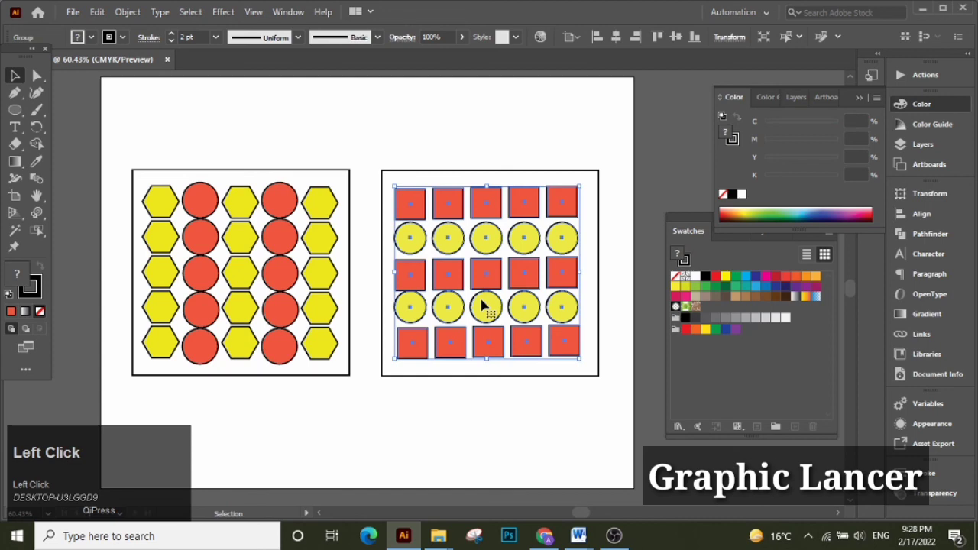
pyautogui.rightClick(483, 306)
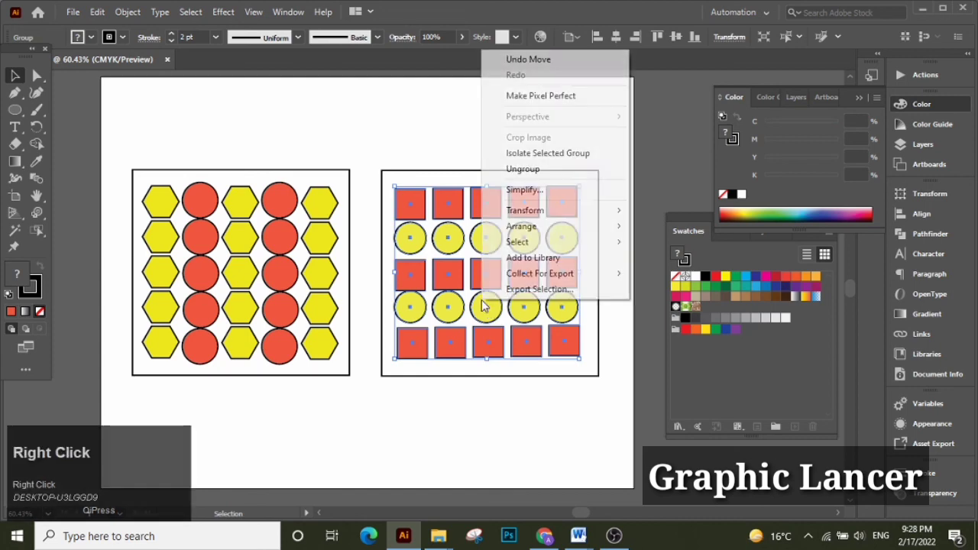
pyautogui.click(533, 169)
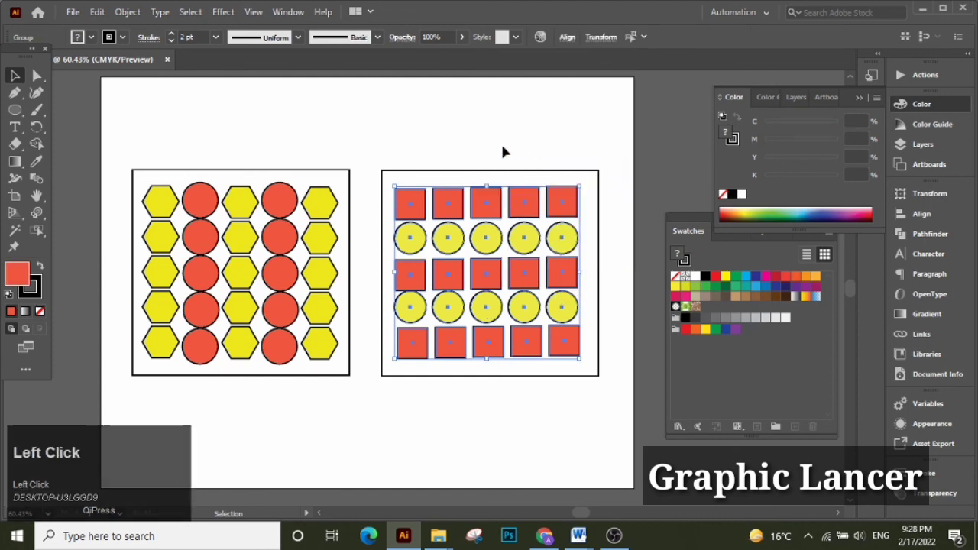
pyautogui.click(500, 142)
pyautogui.click(517, 313)
pyautogui.rightClick(519, 314)
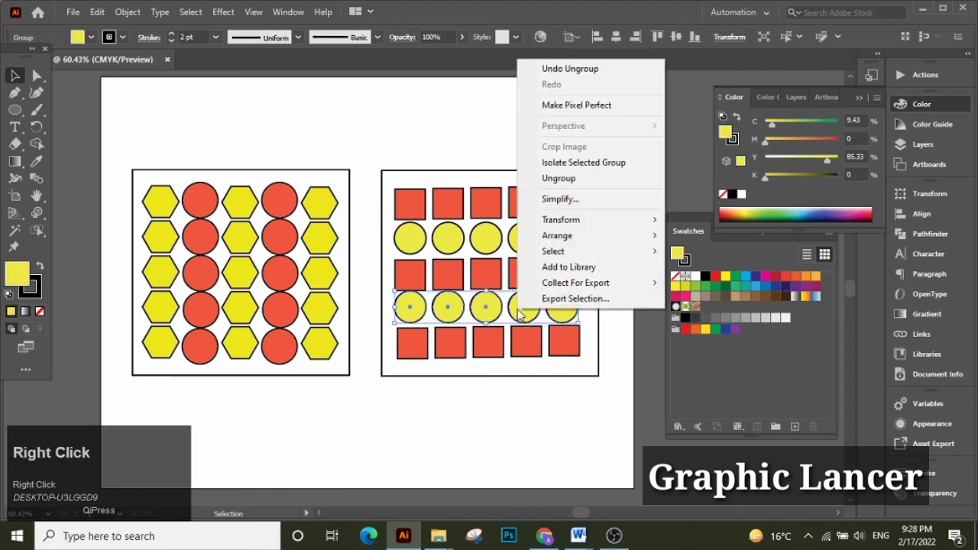
pyautogui.click(472, 103)
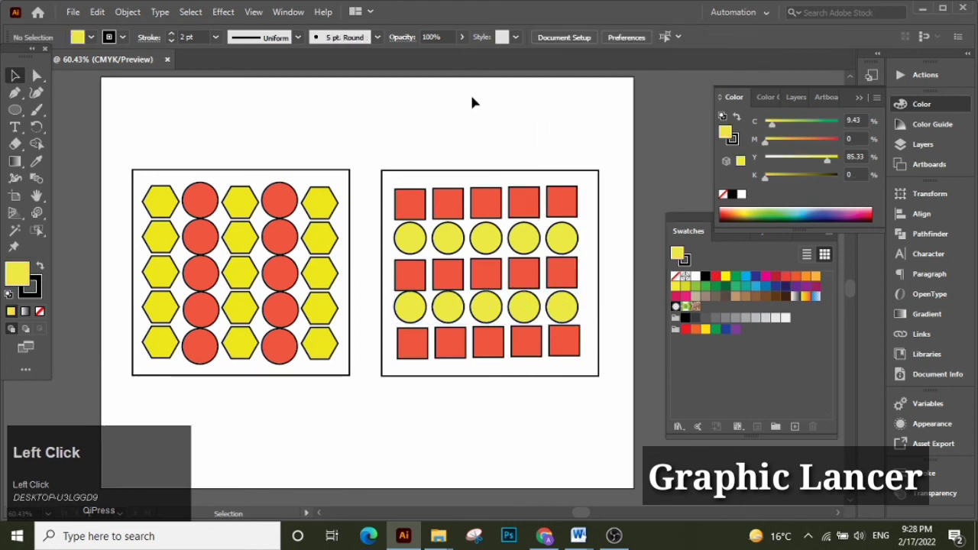
# Nudge the lower row of yellow circles and the bottom row of red squares slightly down to even out the row spacing.
pyautogui.click(521, 309)
pyautogui.press('Down')
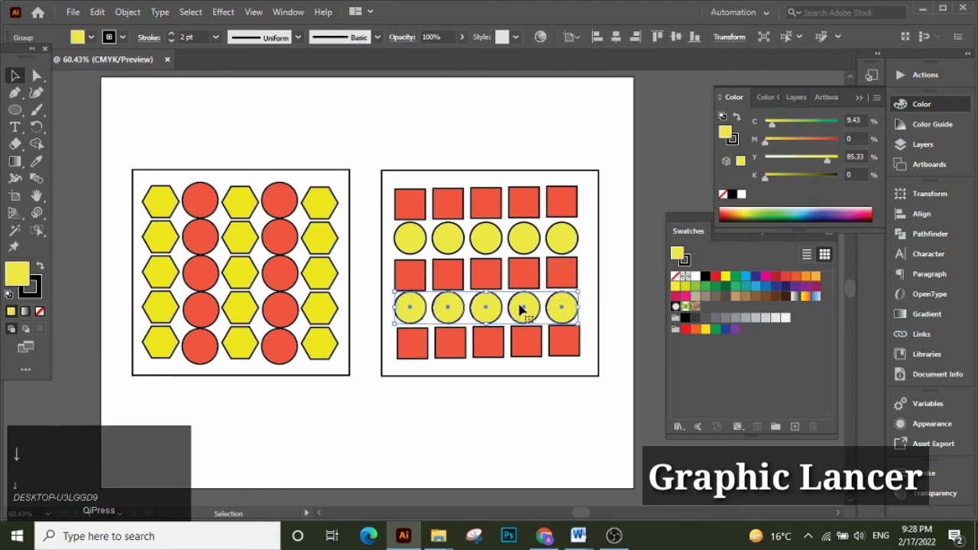
pyautogui.click(512, 127)
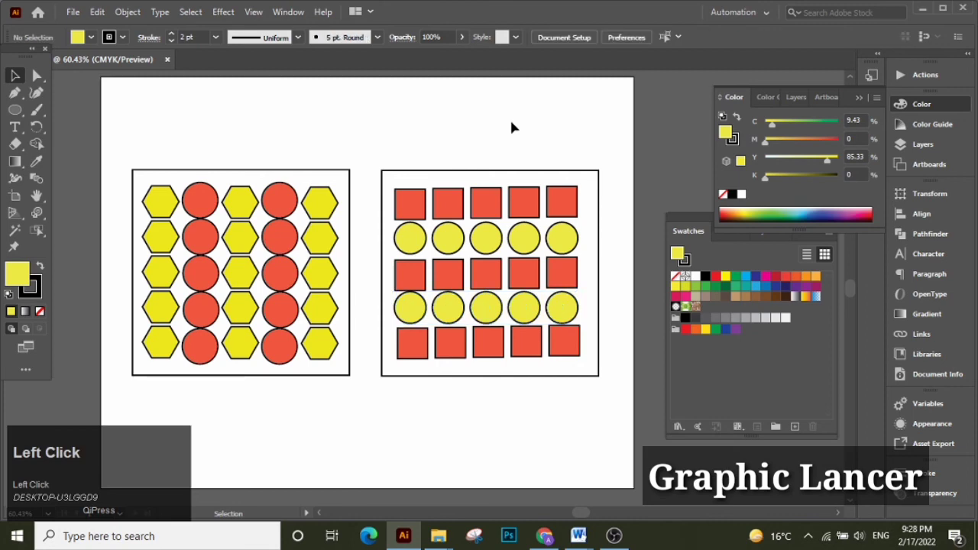
pyautogui.click(538, 305)
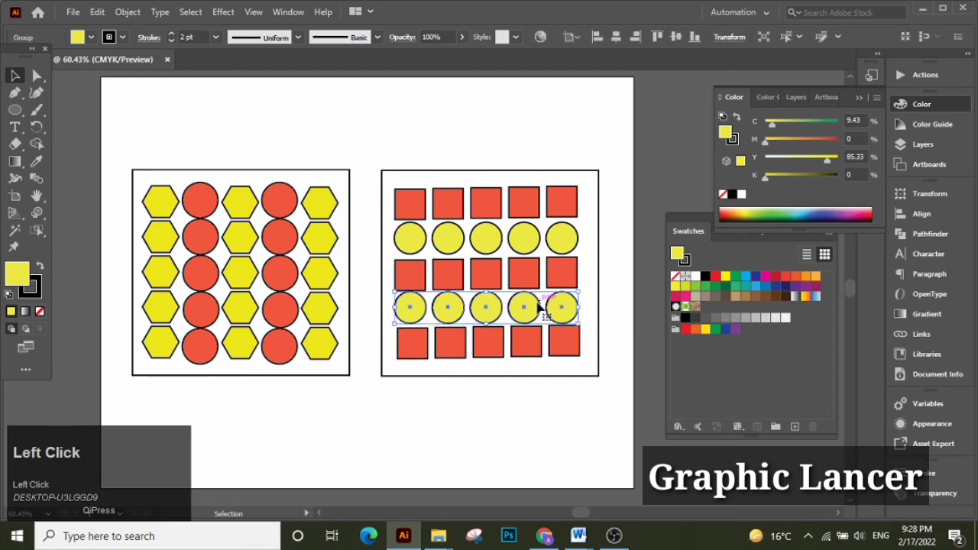
pyautogui.click(505, 113)
pyautogui.click(529, 345)
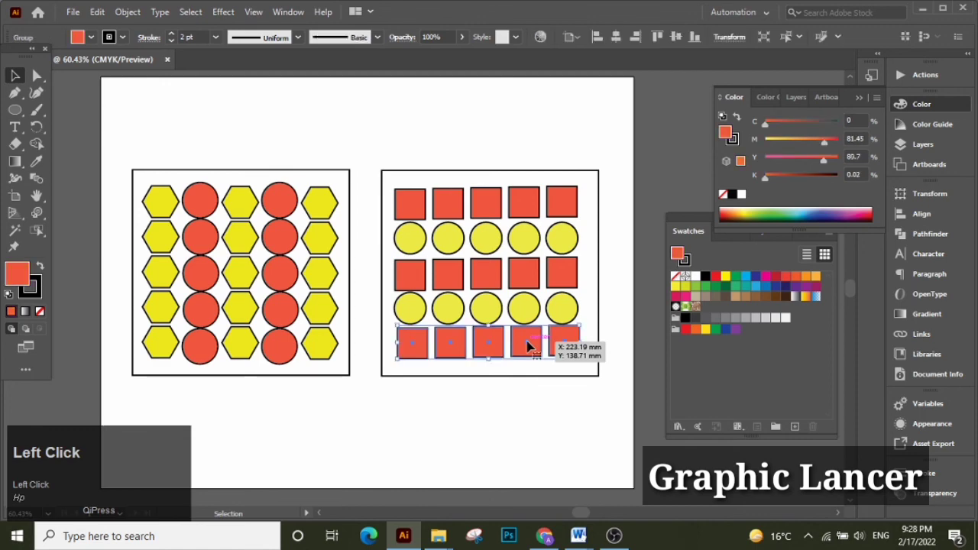
pyautogui.moveTo(529, 345); pyautogui.dragTo(531, 347)
pyautogui.click(504, 121)
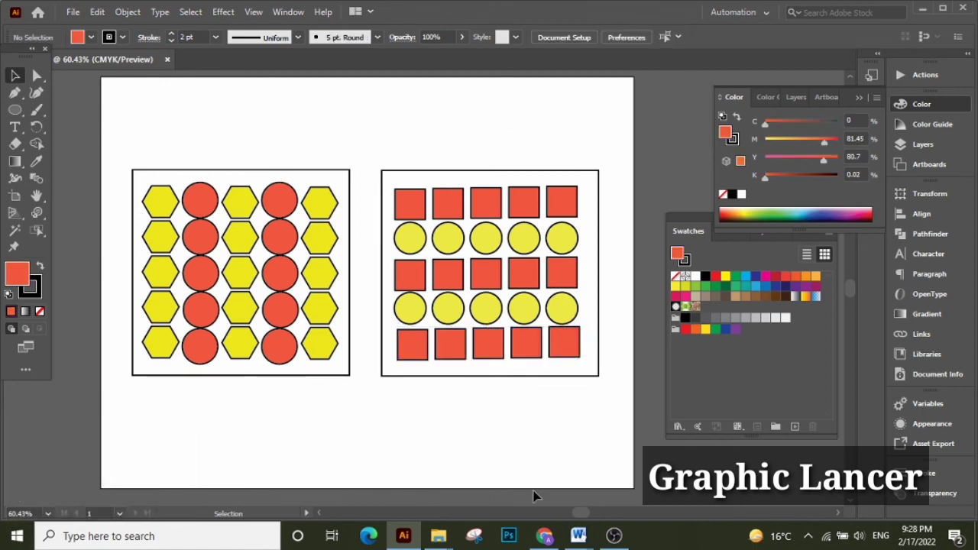
# Switch to Snipping Tool, capture the artboard area with both patterns, and copy the snip.
pyautogui.click(475, 537)
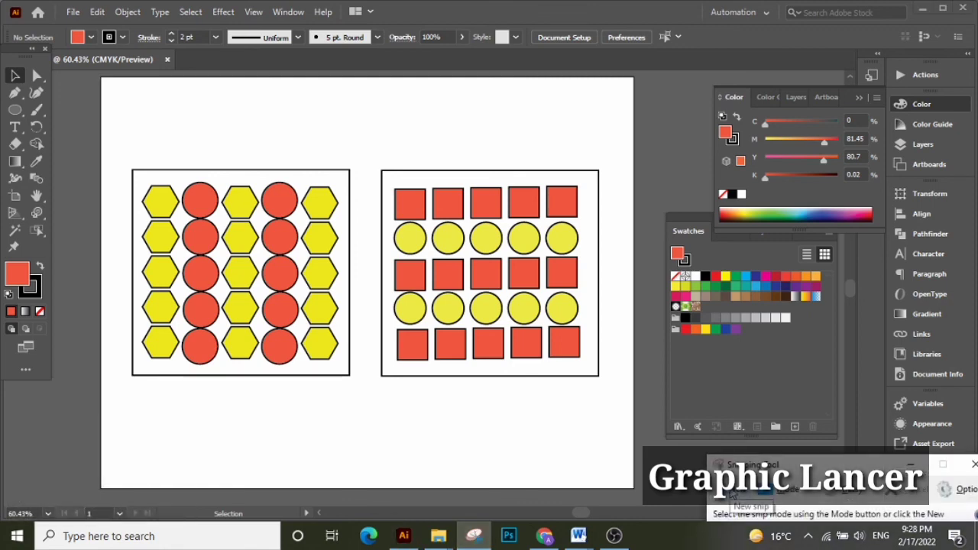
pyautogui.click(731, 494)
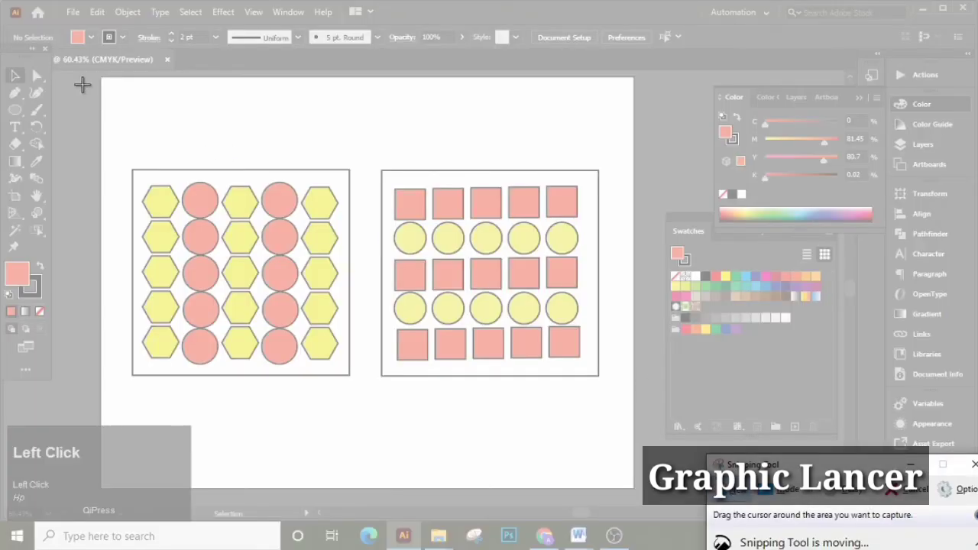
pyautogui.moveTo(83, 77); pyautogui.dragTo(650, 469)
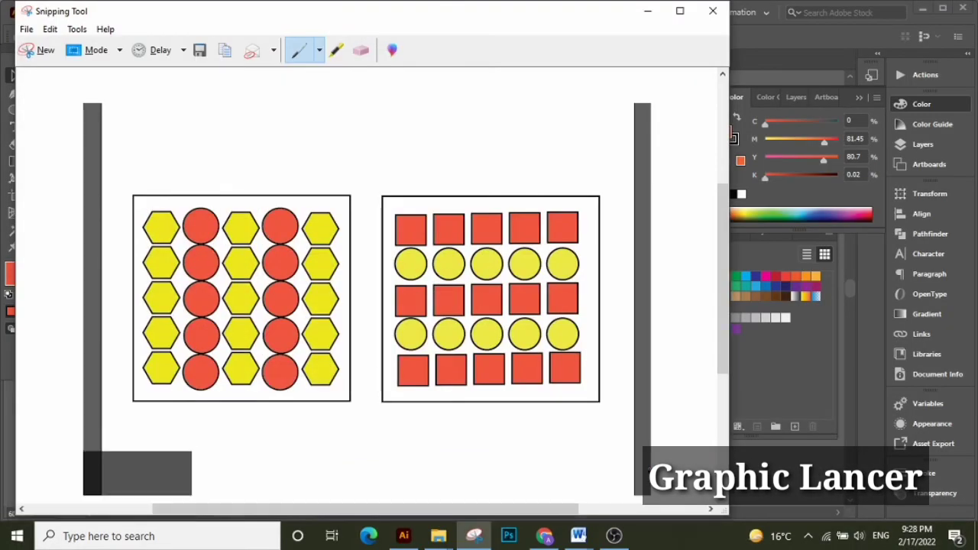
pyautogui.click(226, 50)
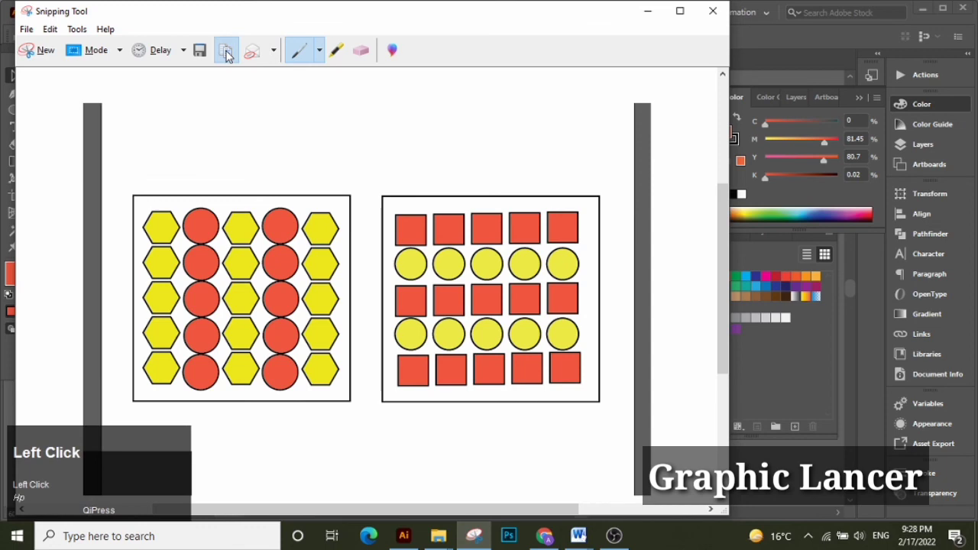
# Switch to the open Microsoft Word document and paste the copied snip of both patterns.
pyautogui.moveTo(581, 536)
pyautogui.click(600, 507)
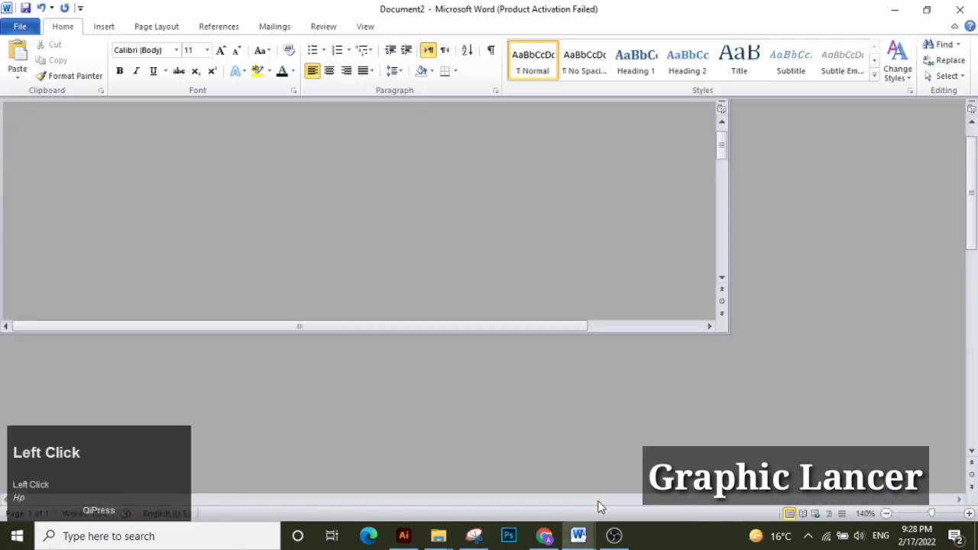
pyautogui.hotkey('ctrl', 'v')
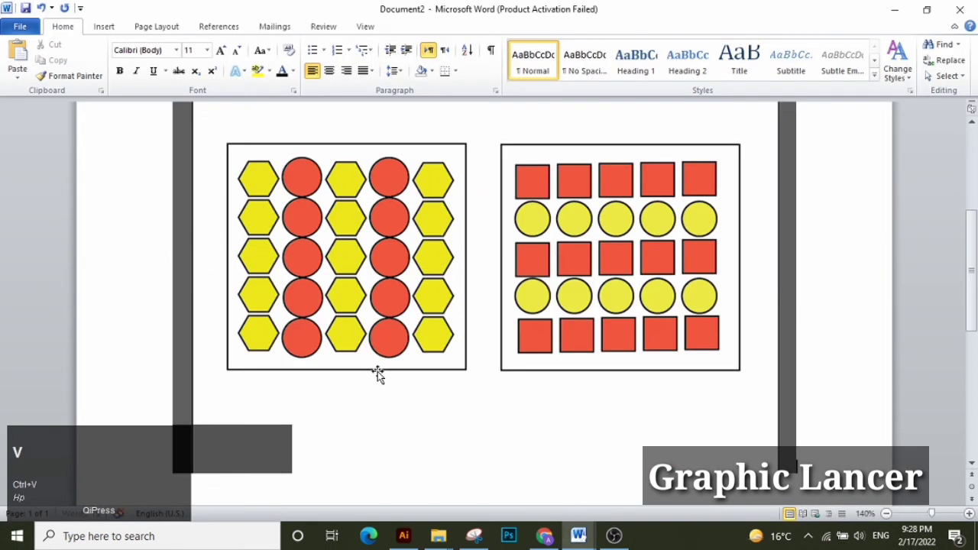